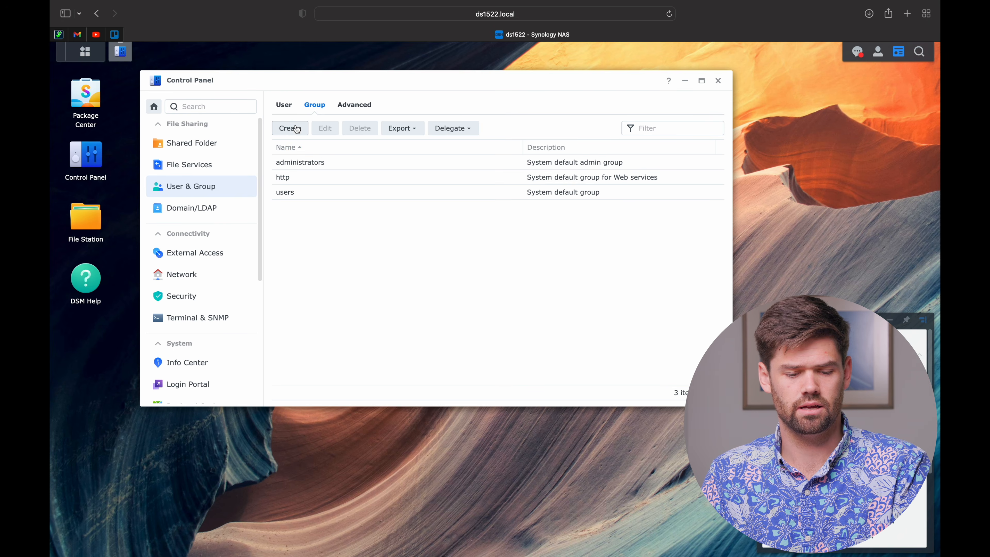
Start a new group named Employees with the description "Has basic access to shares".
left_click(289, 129)
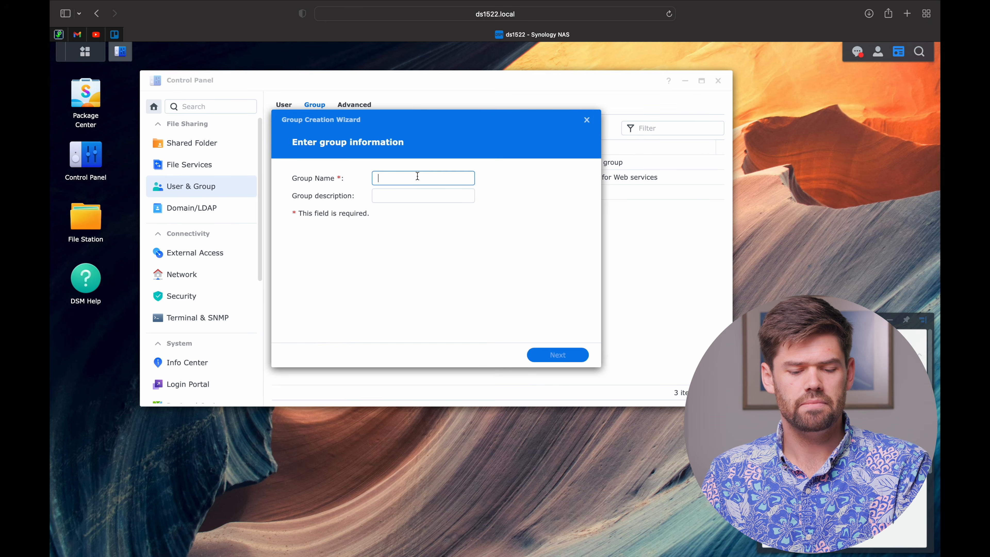
type("Employees")
key("Tab")
type("Has basic access to shares")
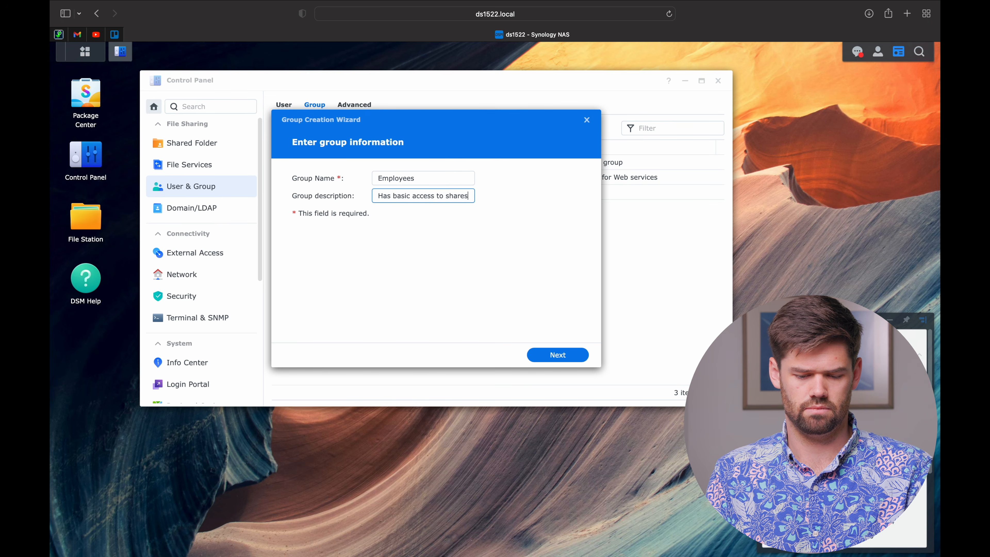
key("BackSpace")
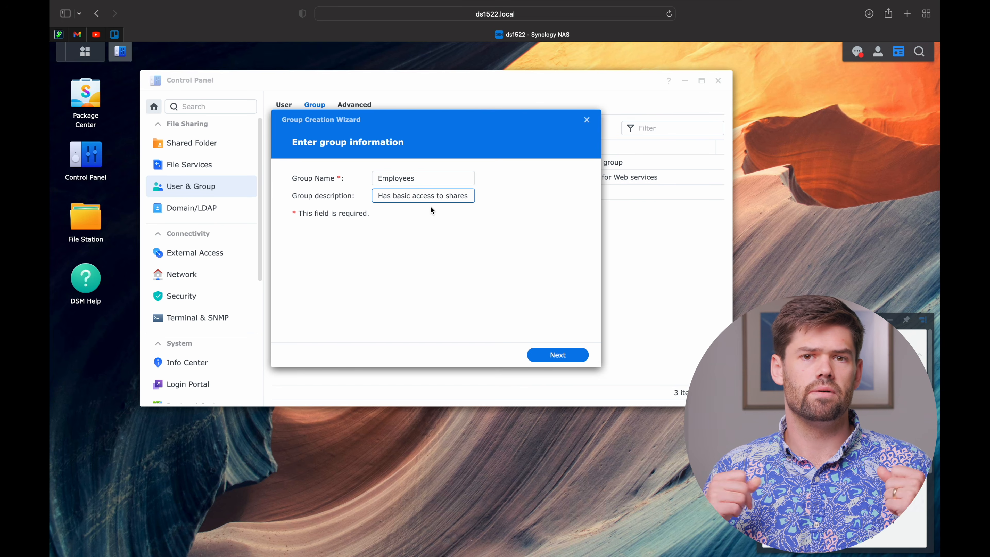
left_click(558, 355)
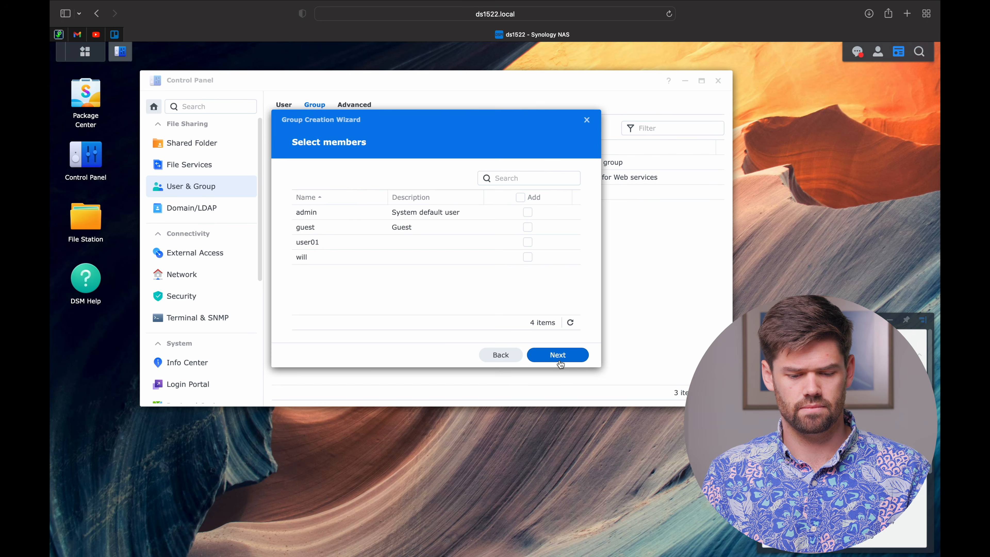
Add user01 and the personal user account as members of the Employees group.
left_click(527, 242)
left_click(528, 257)
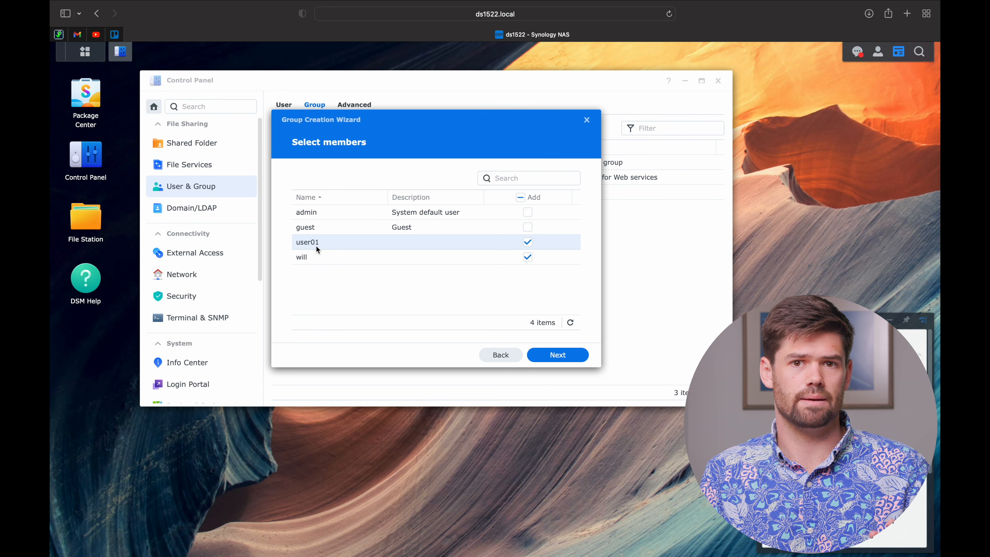
left_click(557, 354)
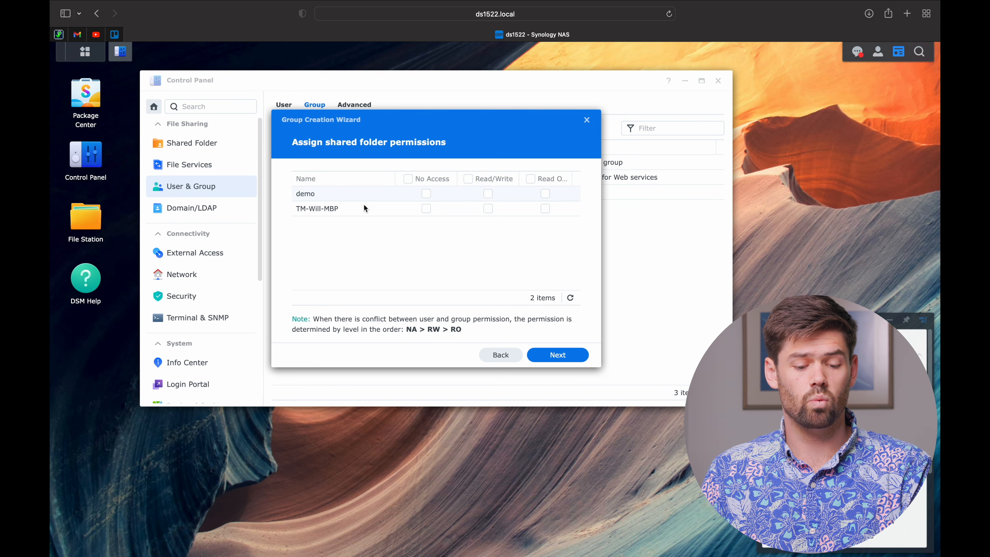
Grant the Employees group Read/Write permission on the demo shared folder and finish creating it with default quota, application and speed settings.
left_click(488, 193)
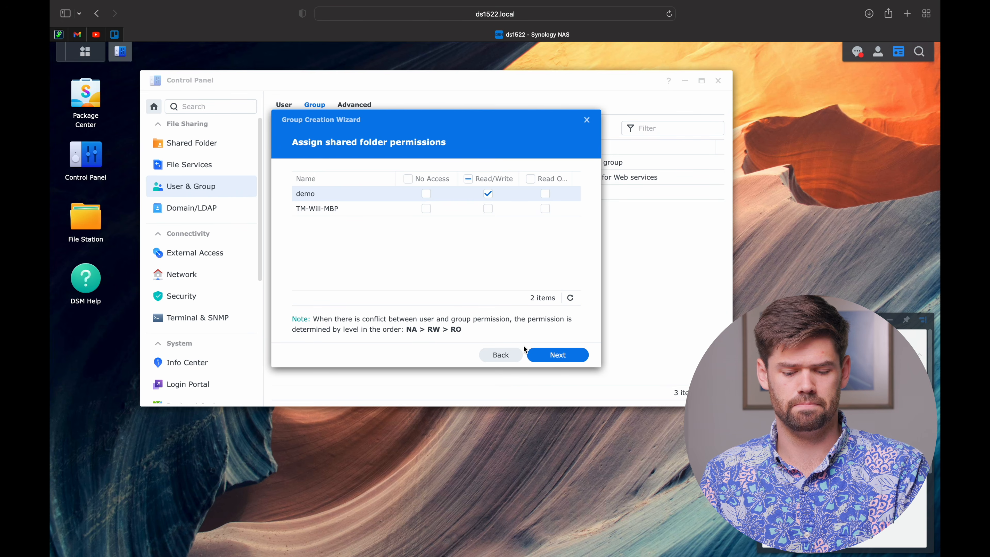
left_click(563, 355)
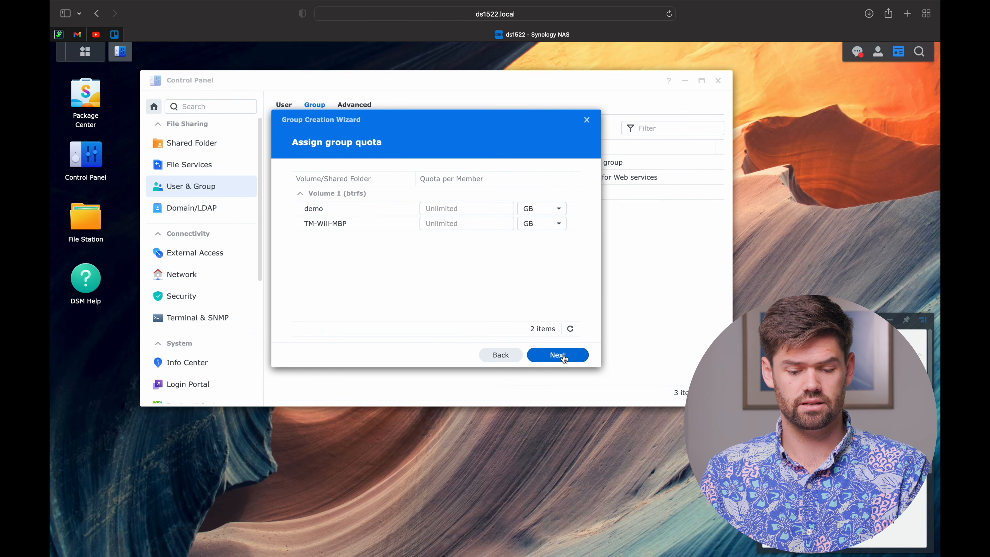
left_click(564, 358)
left_click(563, 358)
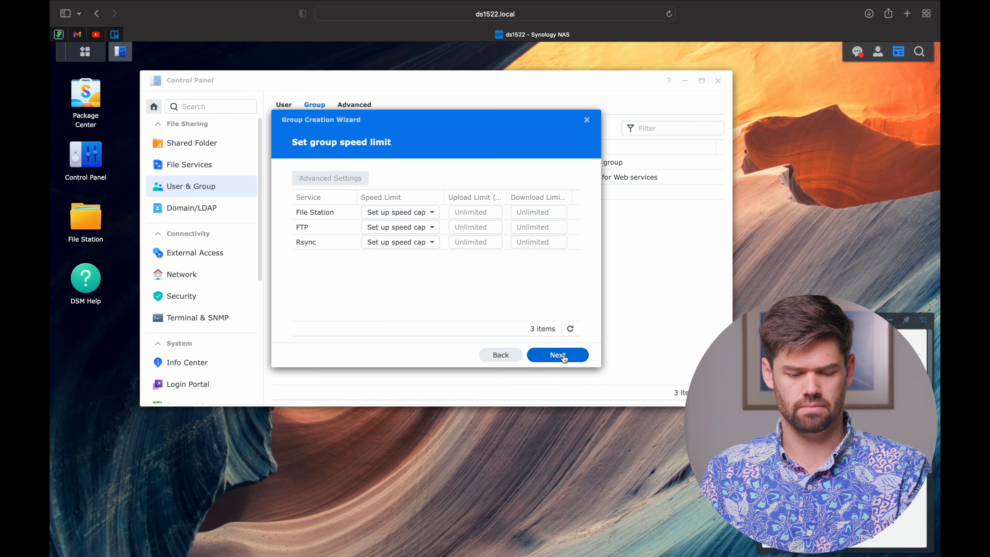
left_click(563, 358)
left_click(564, 358)
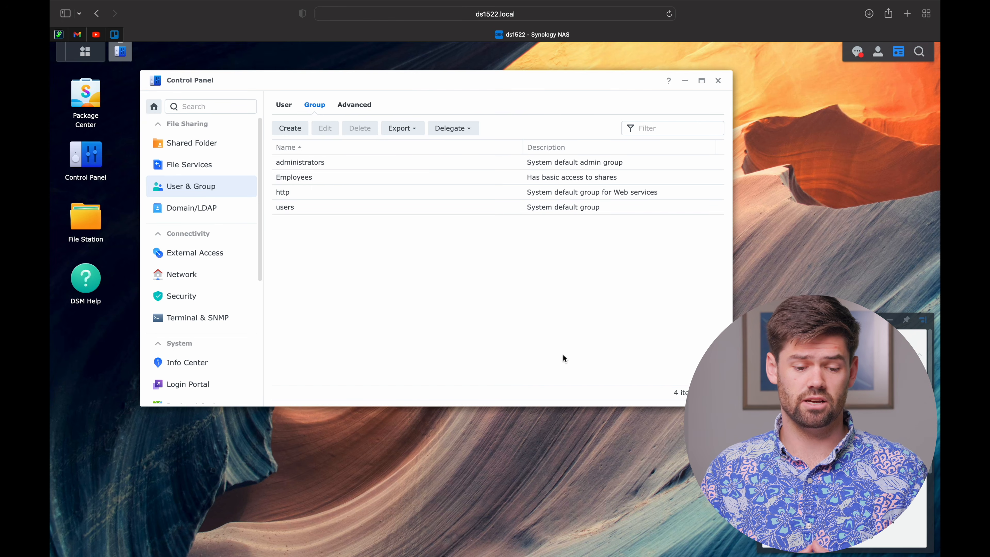
left_click(306, 179)
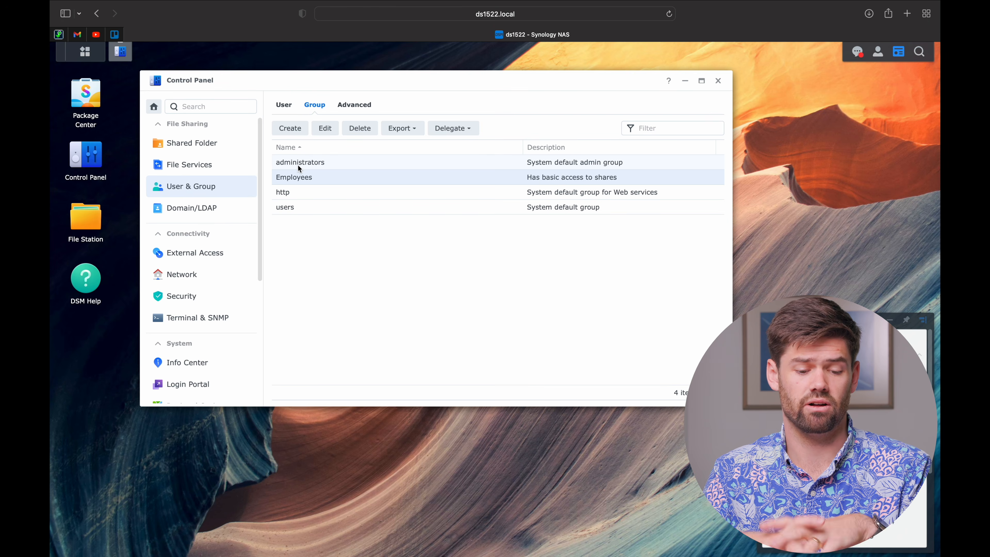
left_click(311, 192)
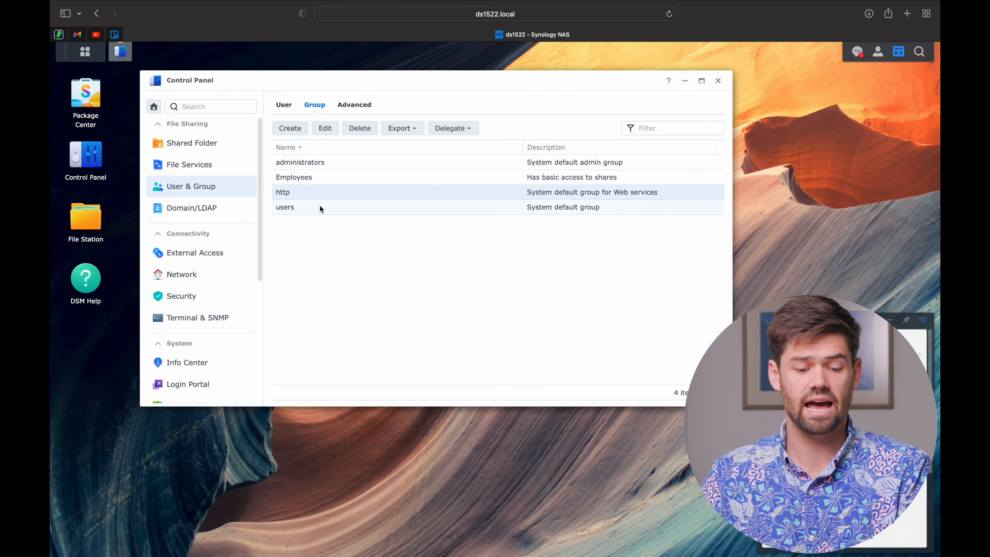
Start a new group named exec-team with the description "has access to all folders".
left_click(294, 133)
left_click(403, 176)
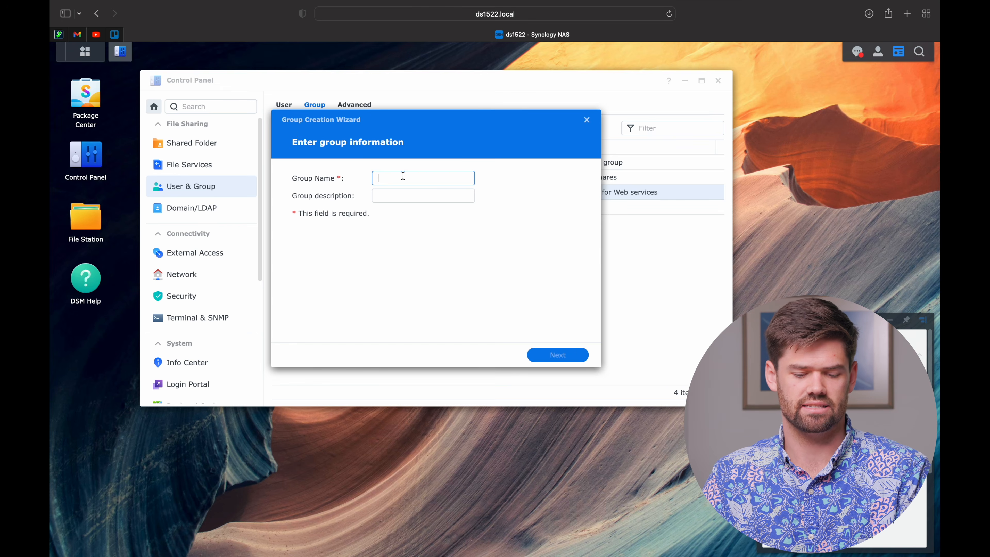
type("exec-team")
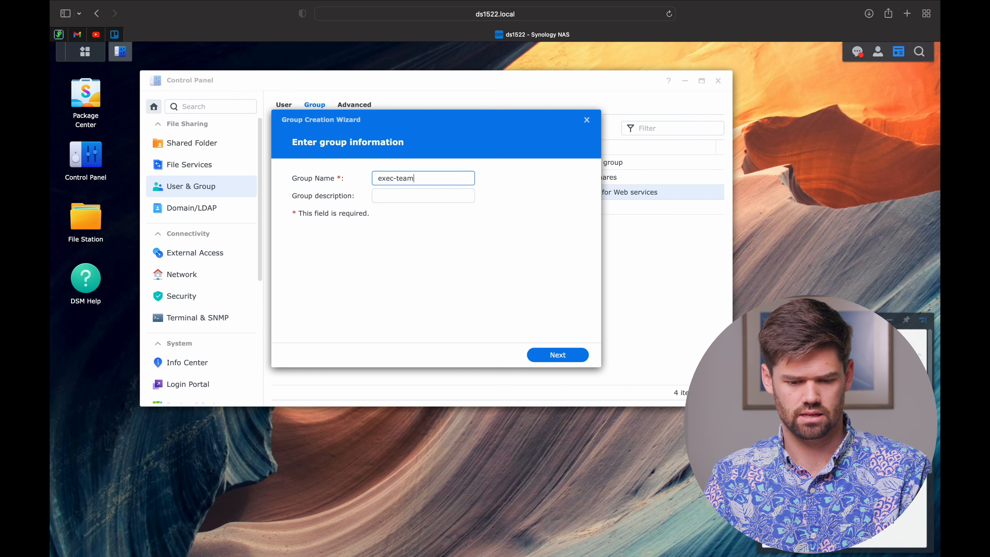
left_click(402, 195)
type("has access to")
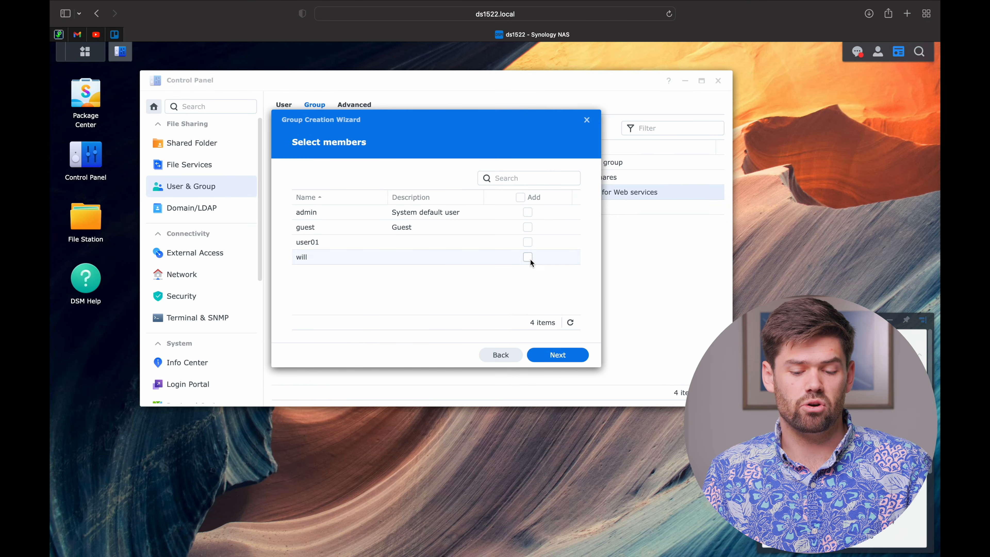
Add only the personal user account to exec-team and finish creating the group without assigning folder permissions or other limits.
left_click(528, 257)
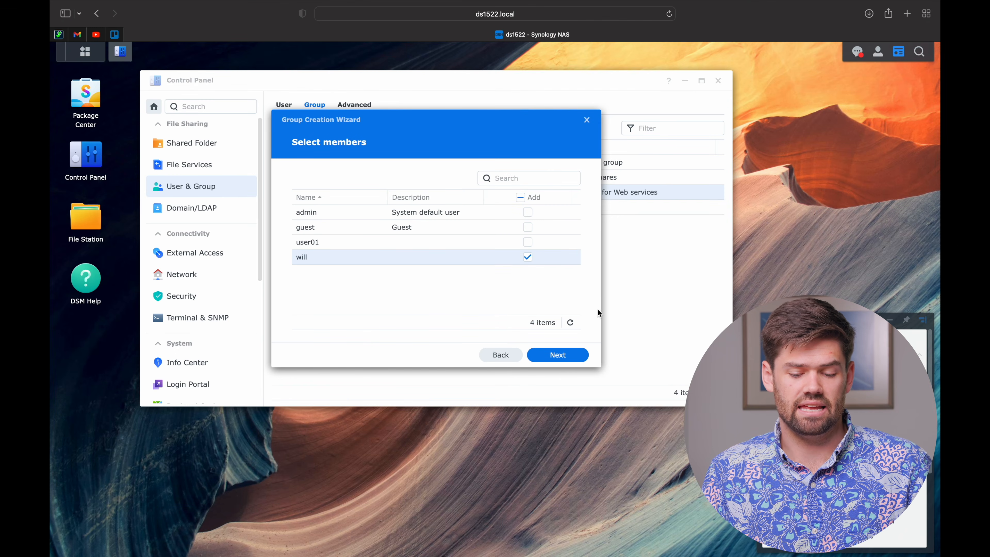
left_click(571, 356)
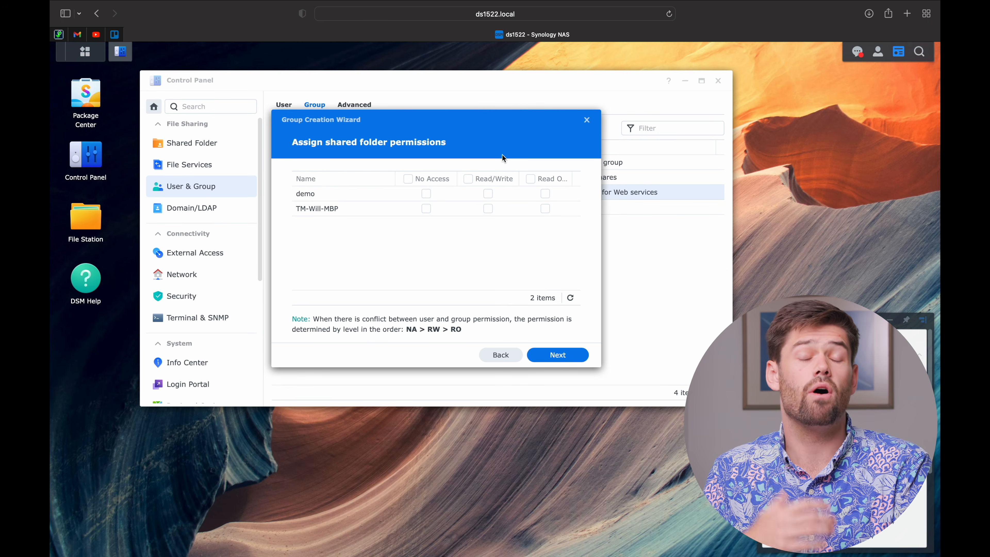
left_click(567, 359)
left_click(568, 360)
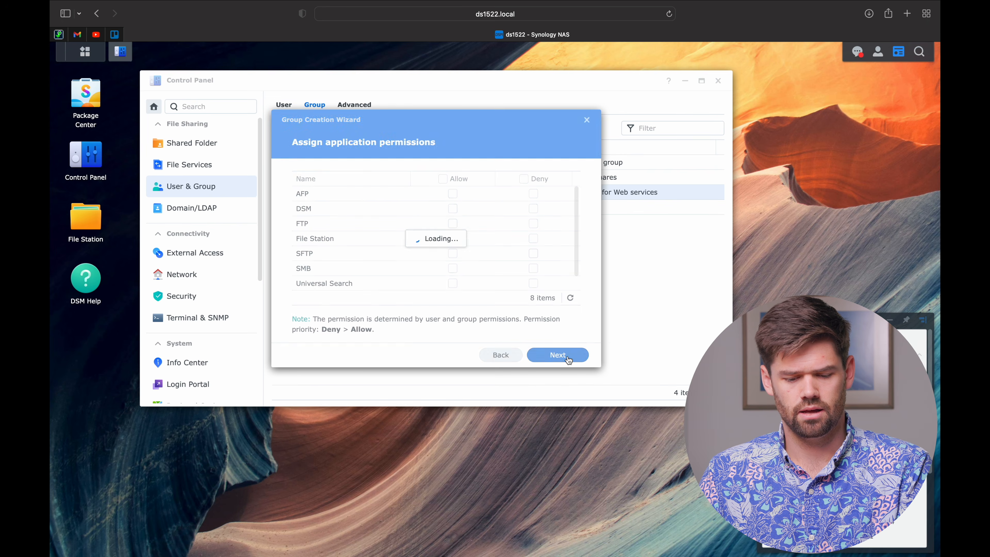
left_click(567, 360)
left_click(567, 360)
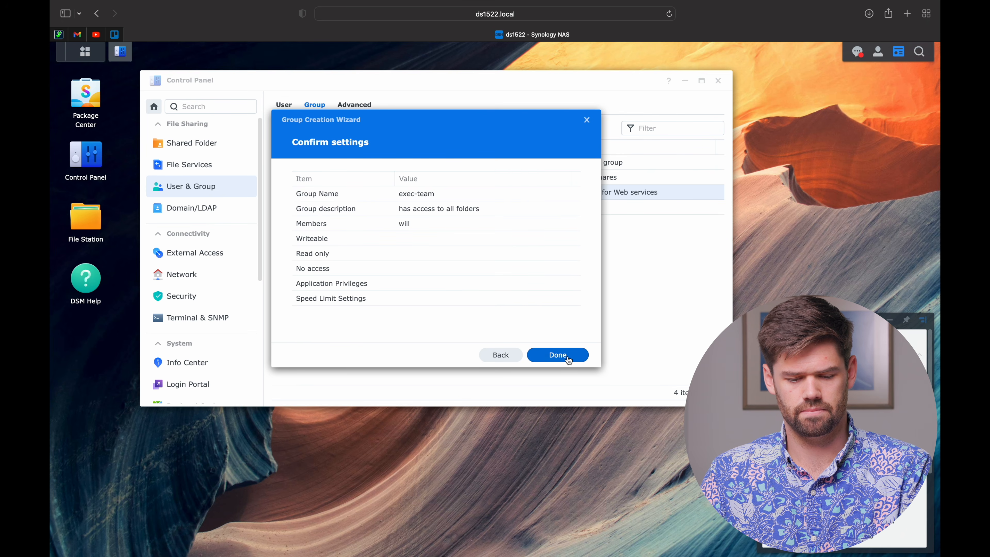
left_click(567, 359)
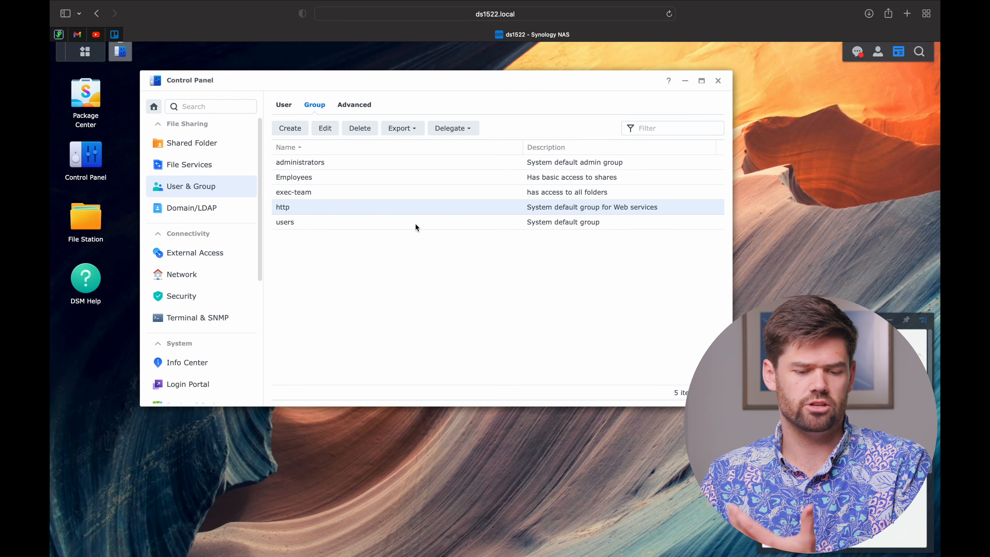
Start a new group named HR with the description "Has additional Access to the HR folder".
left_click(290, 128)
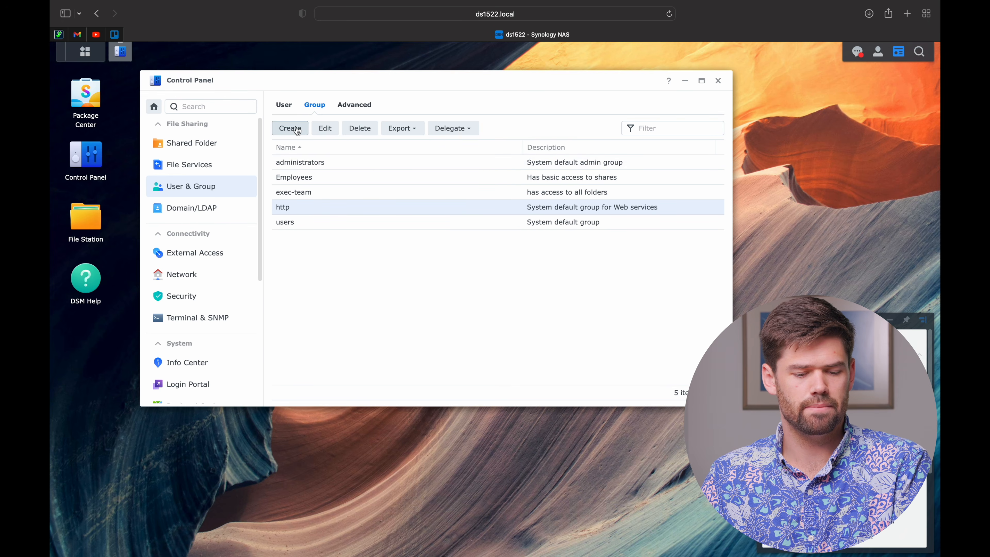
left_click(399, 179)
type("H")
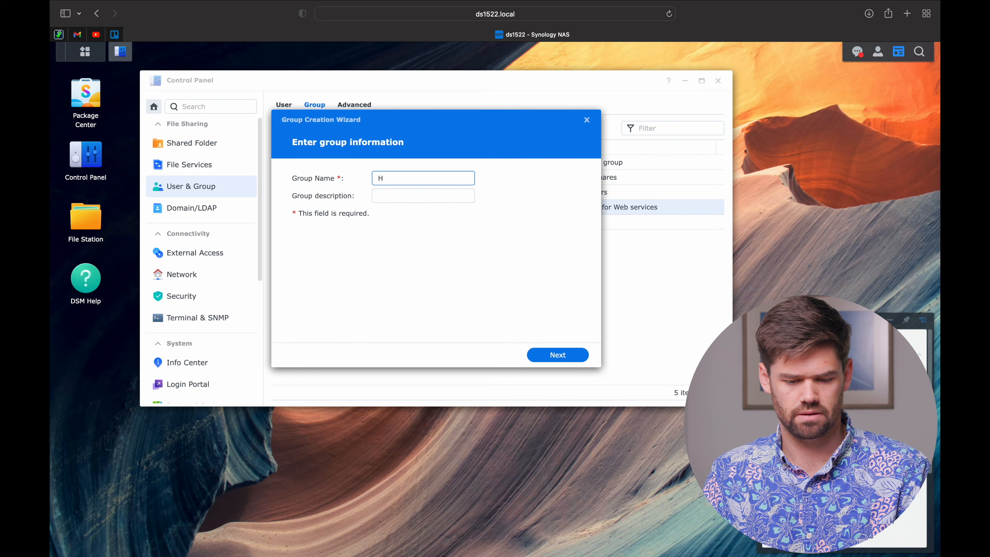
type("R")
key("Tab")
type("Has additional Access to the HR folder")
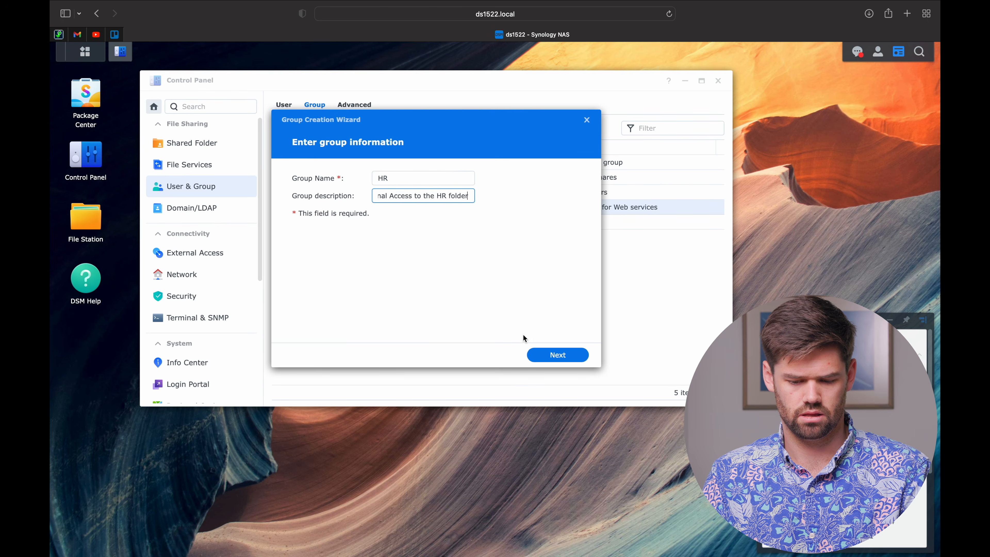
Finish creating the HR group with no members, keeping the default folder, quota, application and speed settings.
left_click(558, 354)
left_click(561, 354)
left_click(563, 354)
left_click(564, 354)
left_click(563, 354)
left_click(564, 354)
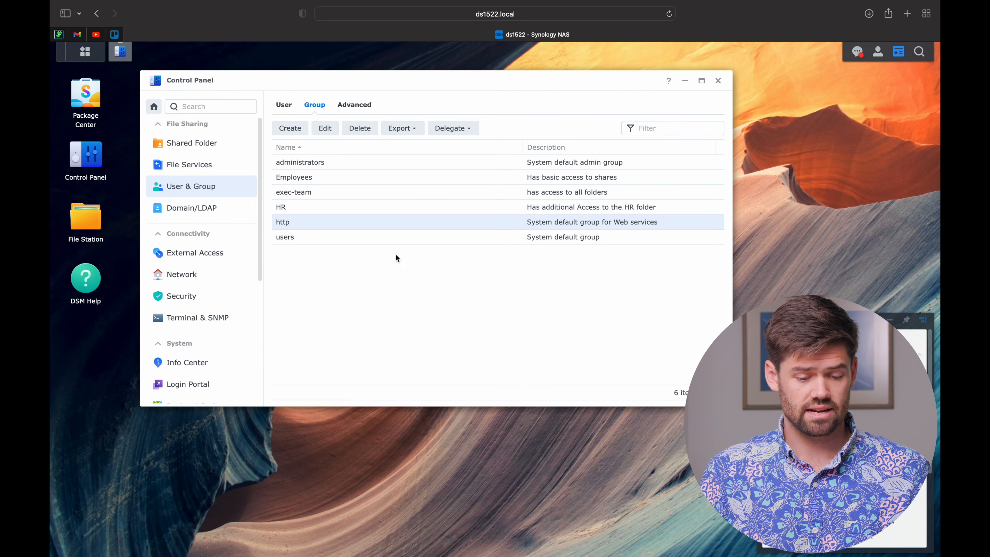
left_click(370, 191)
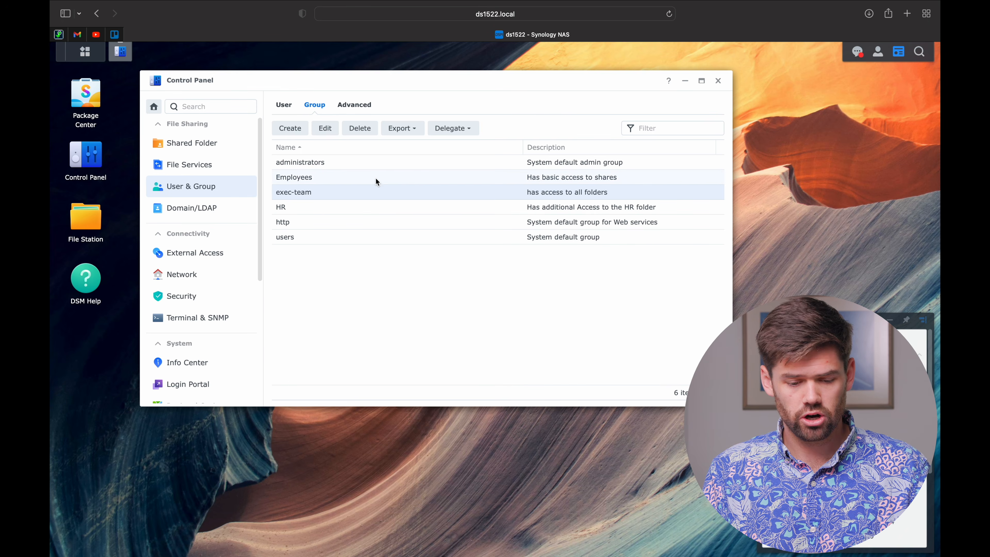
left_click(372, 206)
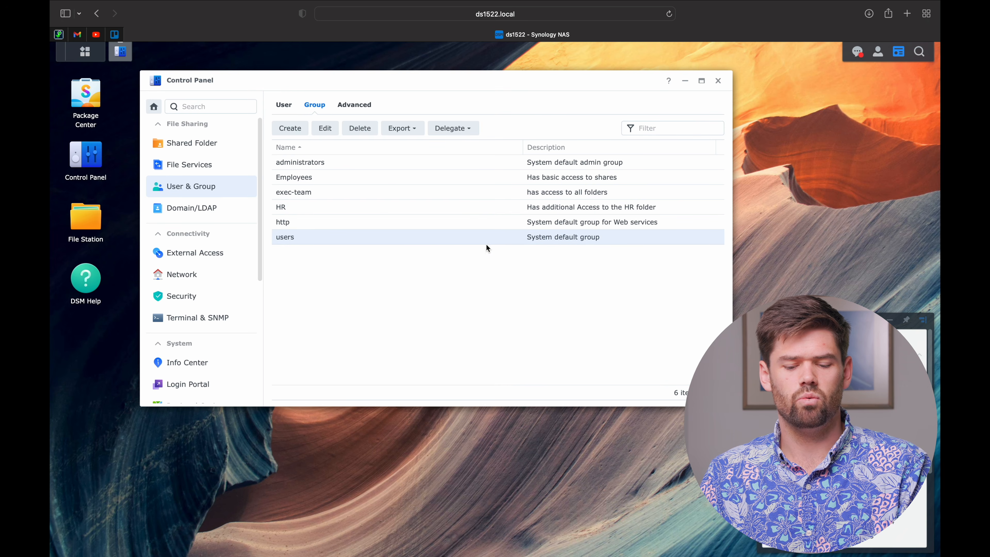
left_click(355, 177)
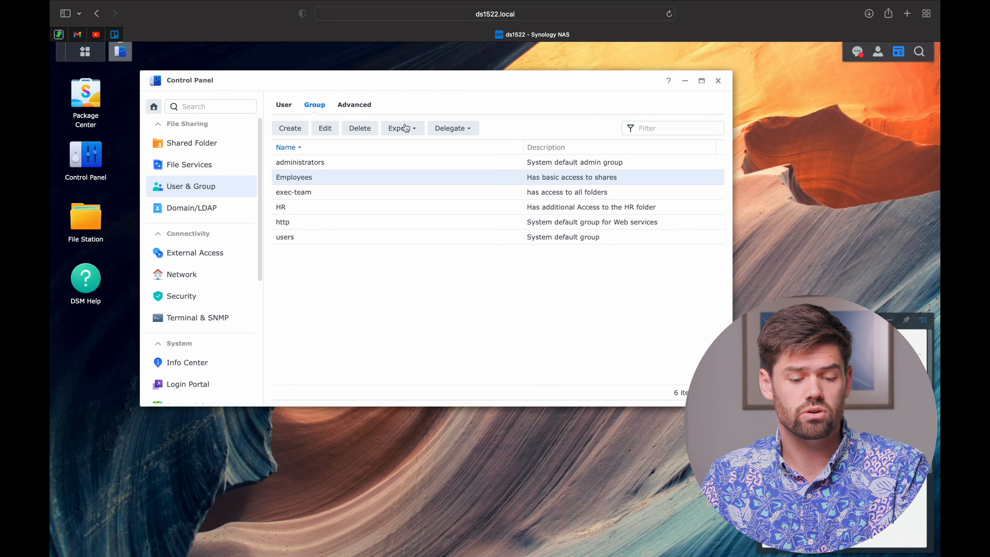
Start a new user named hr01, entering and confirming the account password.
left_click(293, 108)
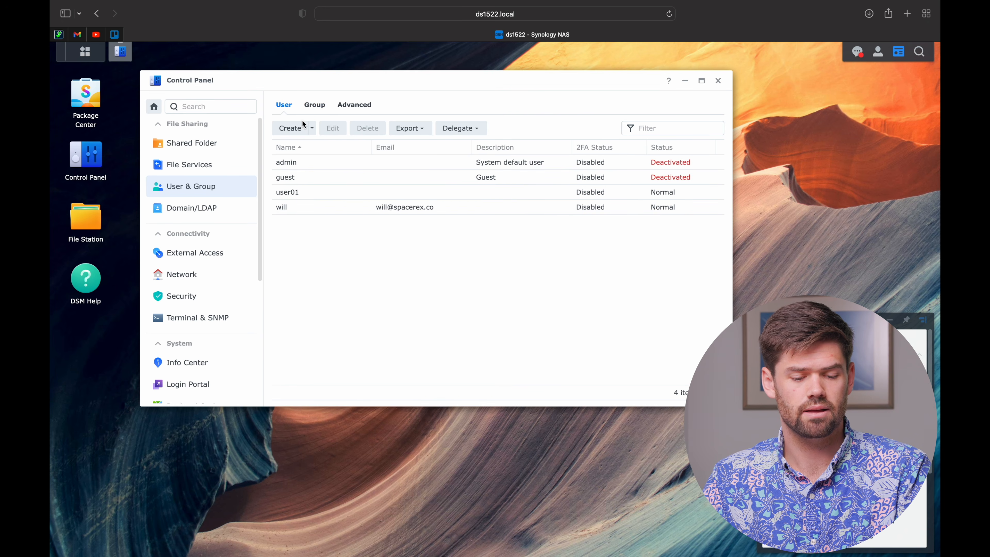
left_click(300, 128)
left_click(418, 161)
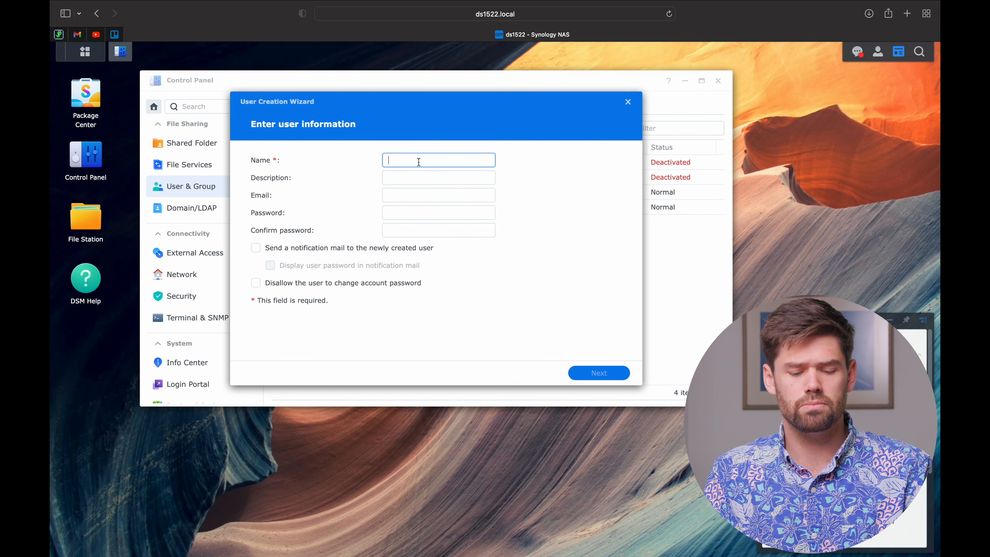
type("hr01")
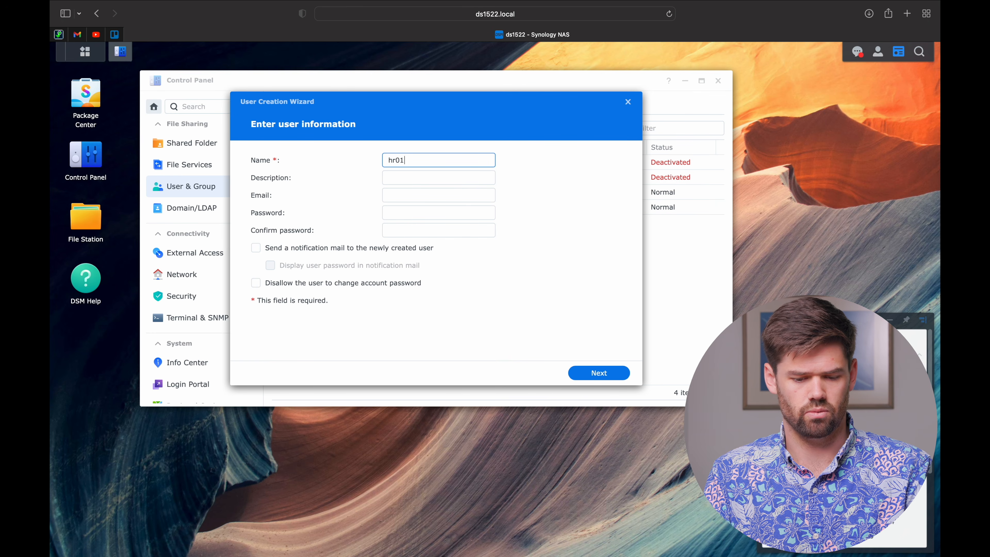
left_click(410, 209)
type("••••••••••")
key("Tab")
type("•••••••••••")
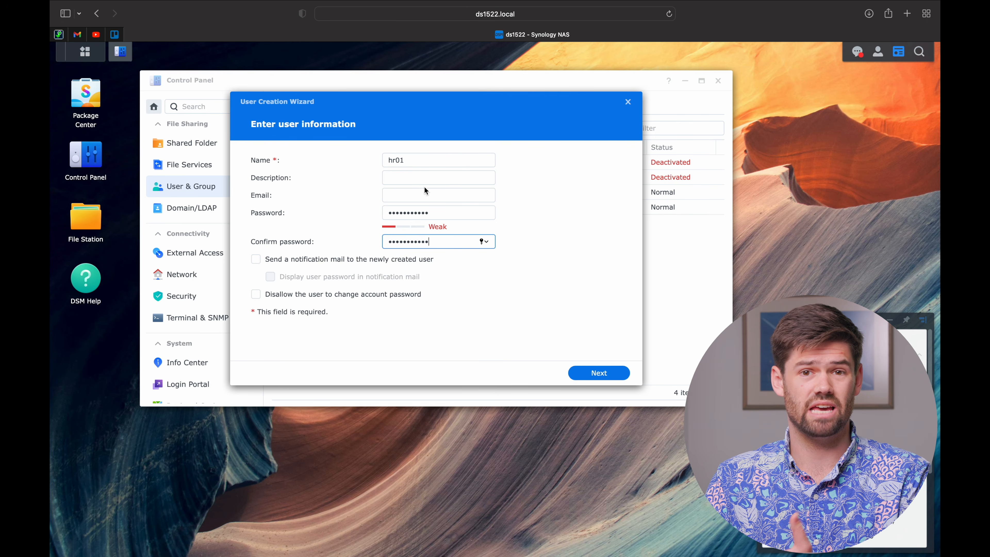
left_click(592, 374)
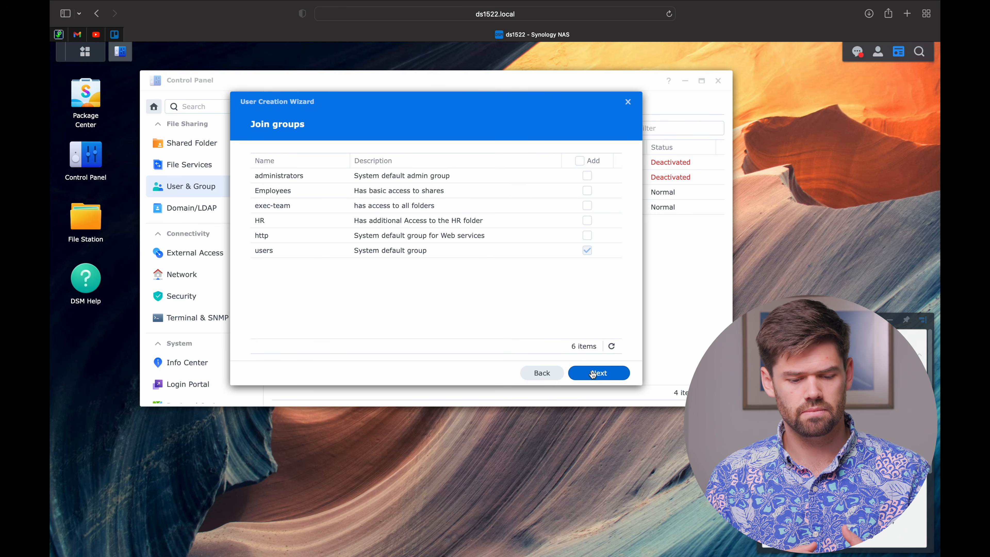
Add hr01 to the Employees and HR groups and proceed to its shared folder permissions.
left_click(588, 191)
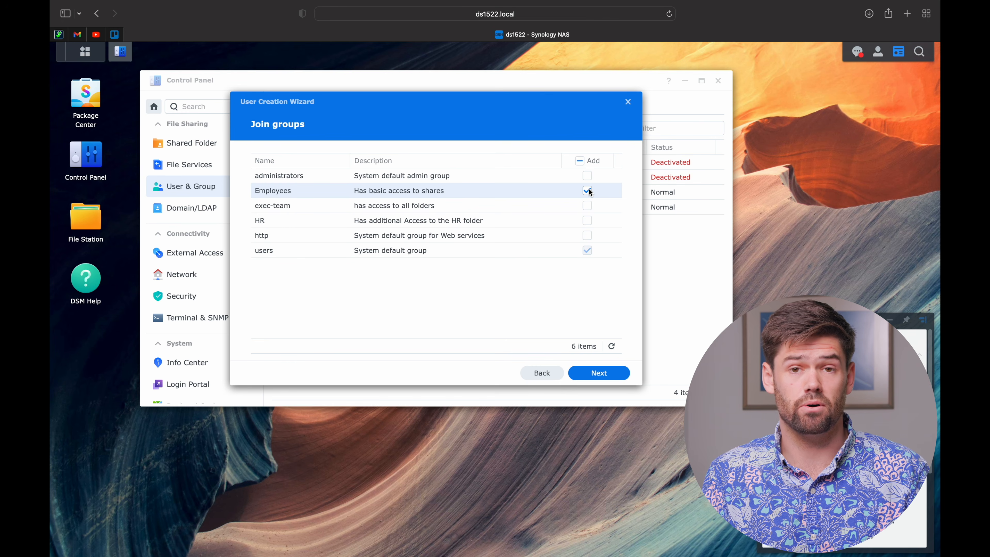
left_click(587, 220)
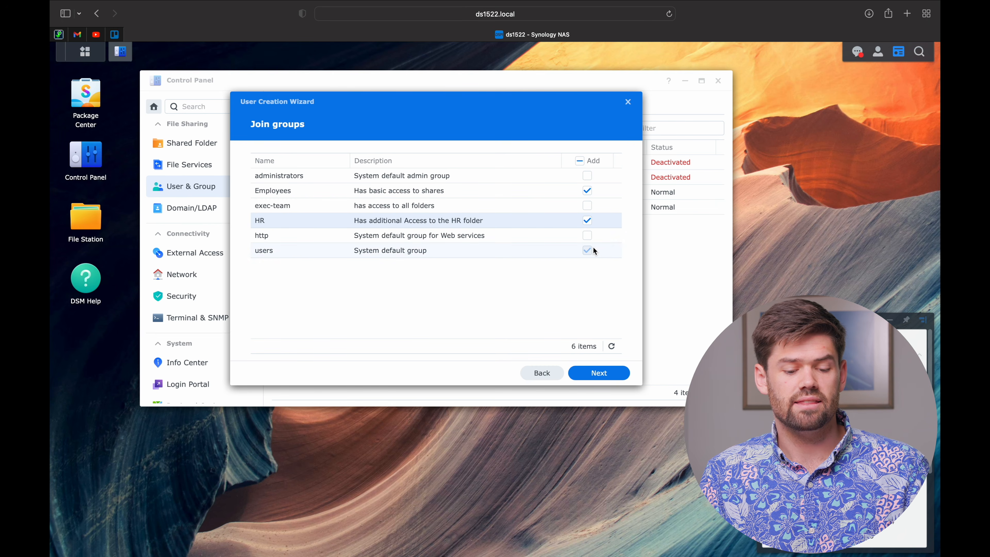
left_click(610, 377)
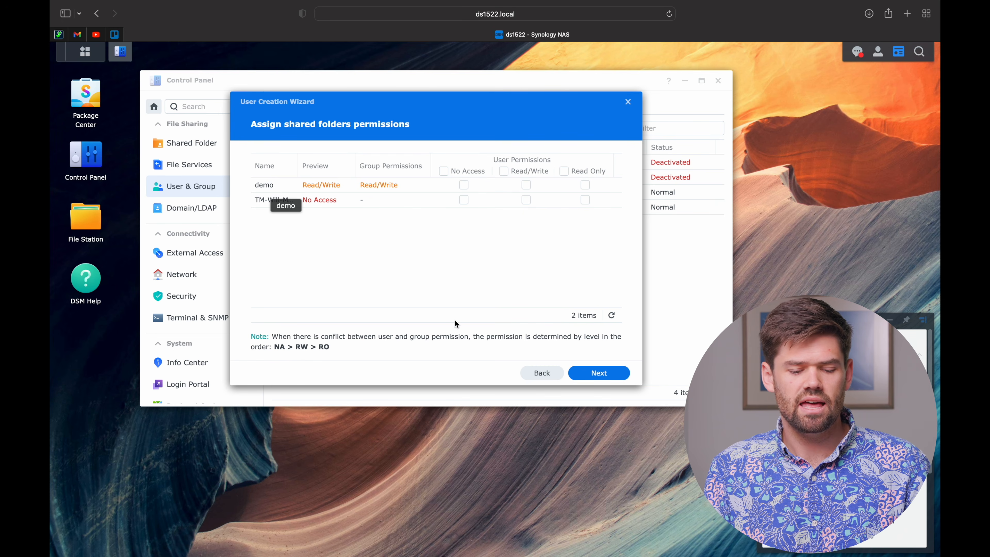
Finish creating the hr01 user, keeping the default shared folder permissions, unlimited quota and remaining default settings.
left_click(599, 373)
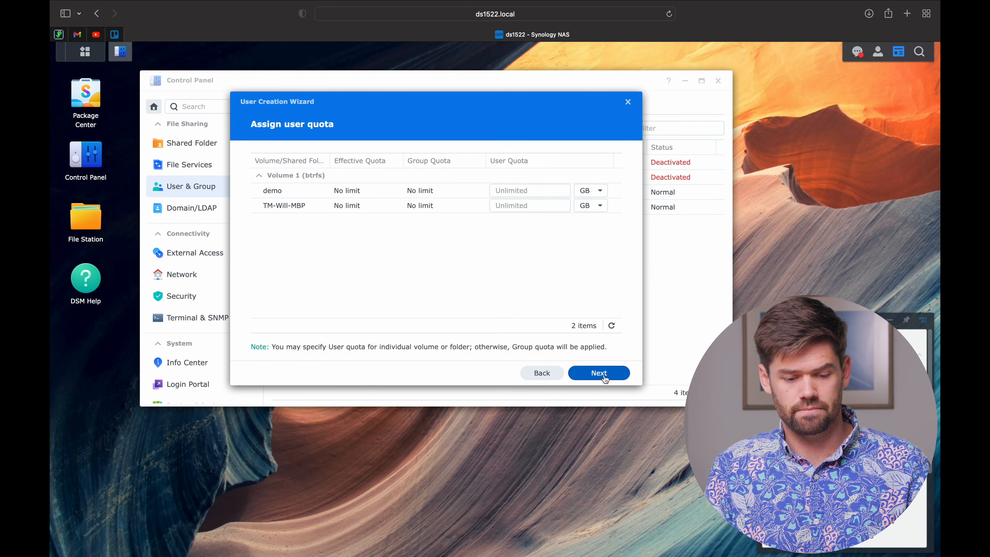
left_click(600, 374)
left_click(600, 374)
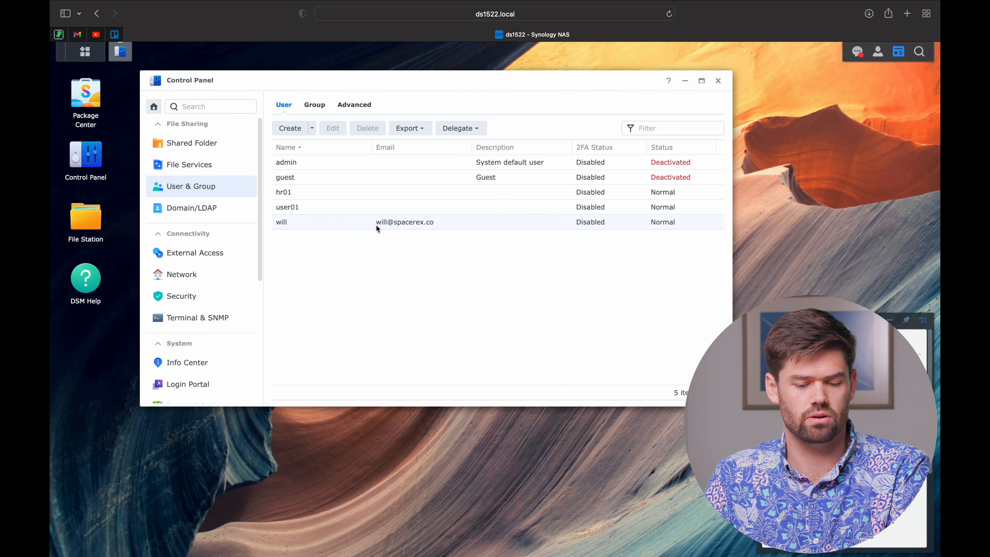
left_click(375, 228)
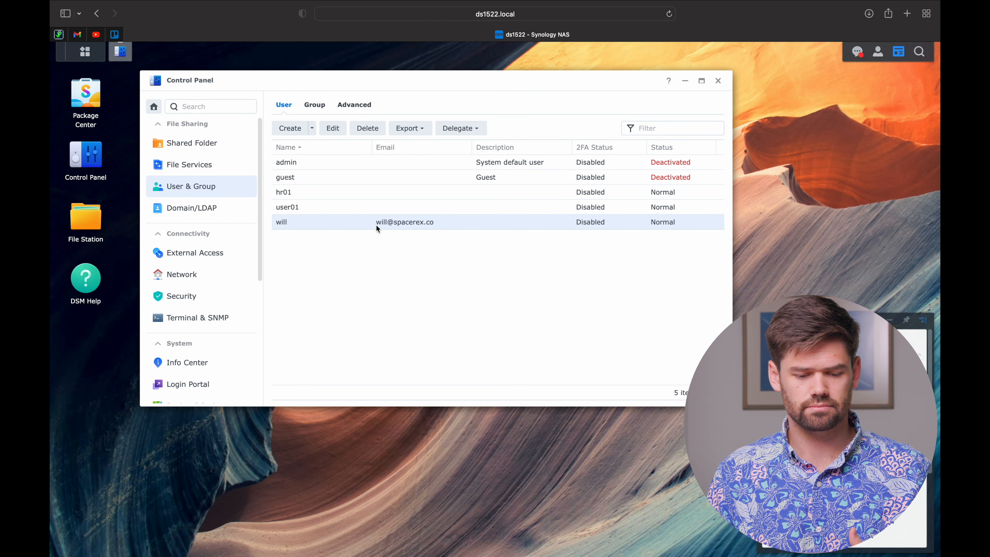
left_click(348, 194)
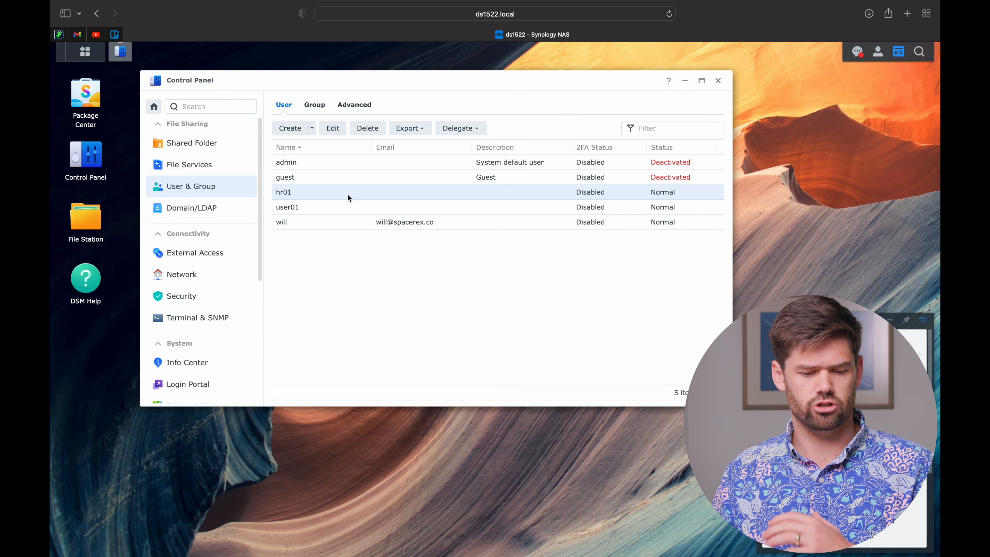
left_click(345, 208)
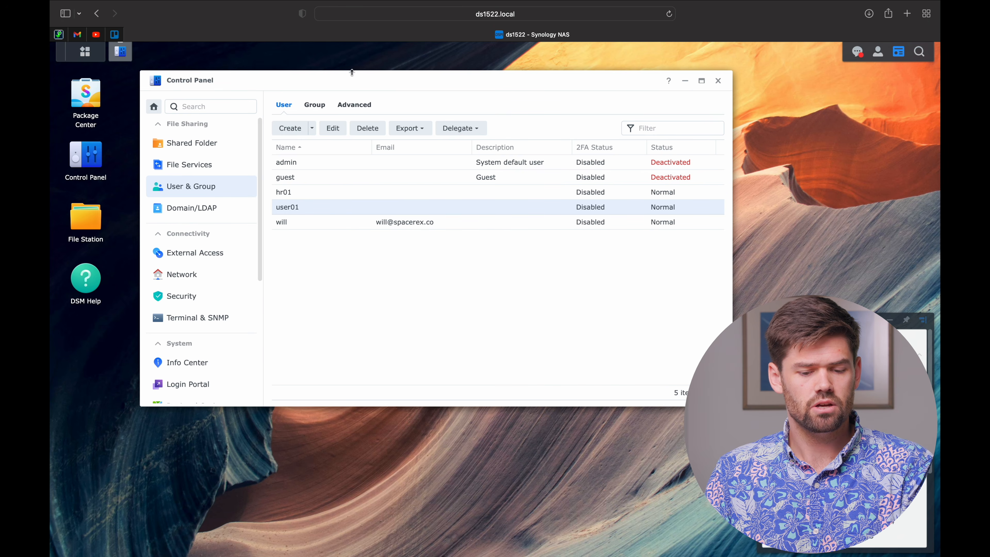
Switch to File Station and create a folder named "Exec Team docs" in the demo shared folder.
left_click_drag(353, 70, 408, 69)
left_click(86, 219)
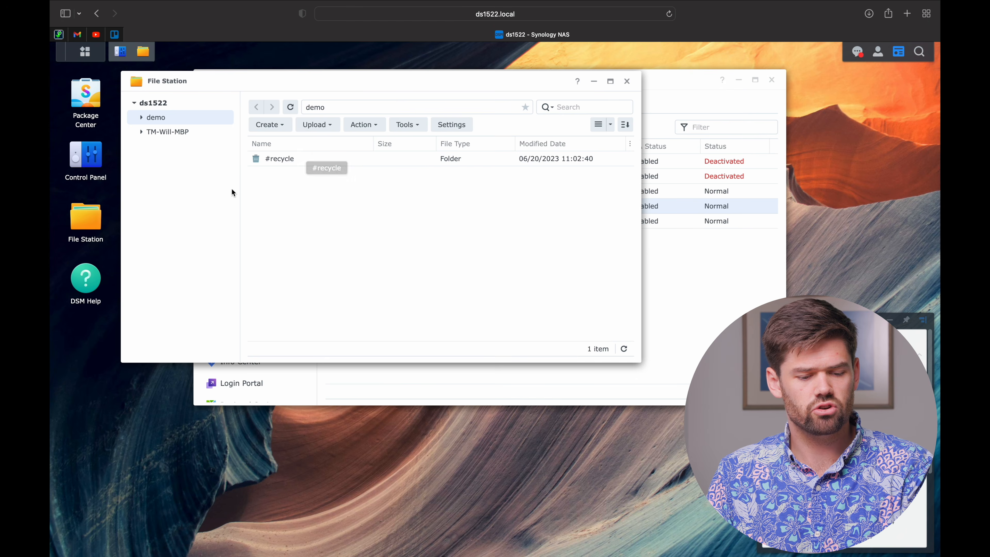
left_click_drag(338, 81, 425, 184)
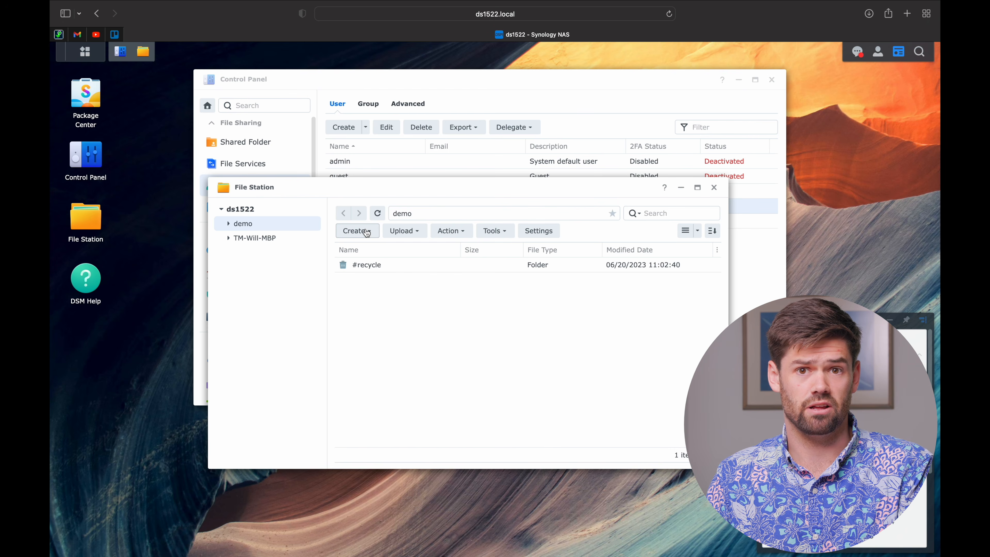
left_click(366, 233)
left_click(414, 252)
type("Ex")
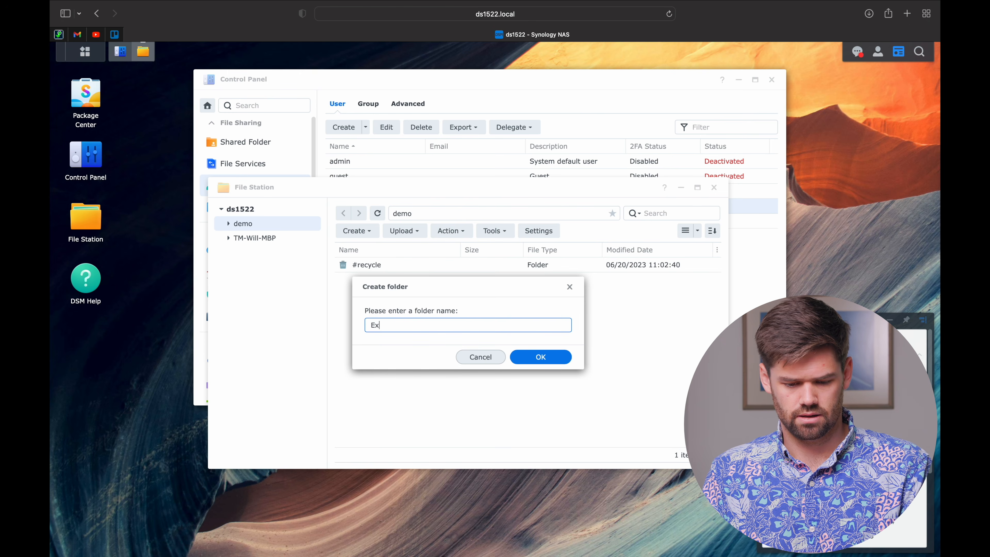
type("ec Team docs")
key("Return")
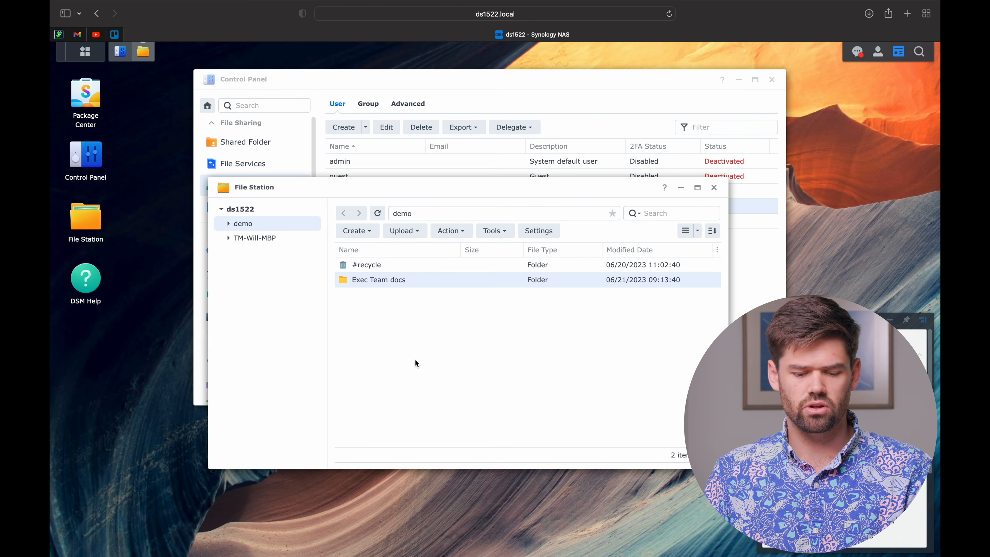
Create a folder named "HR" in the demo shared folder.
left_click(441, 301)
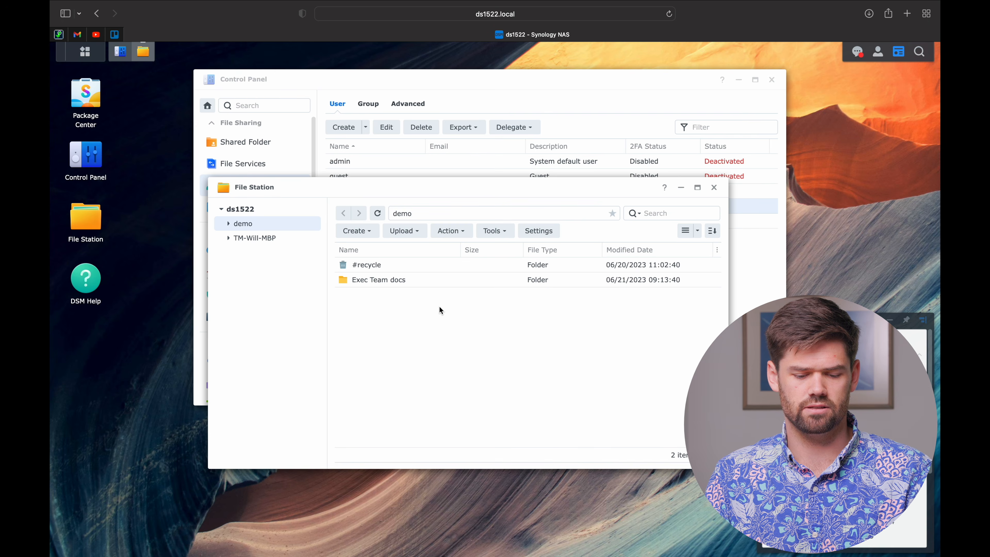
left_click(356, 231)
left_click(402, 254)
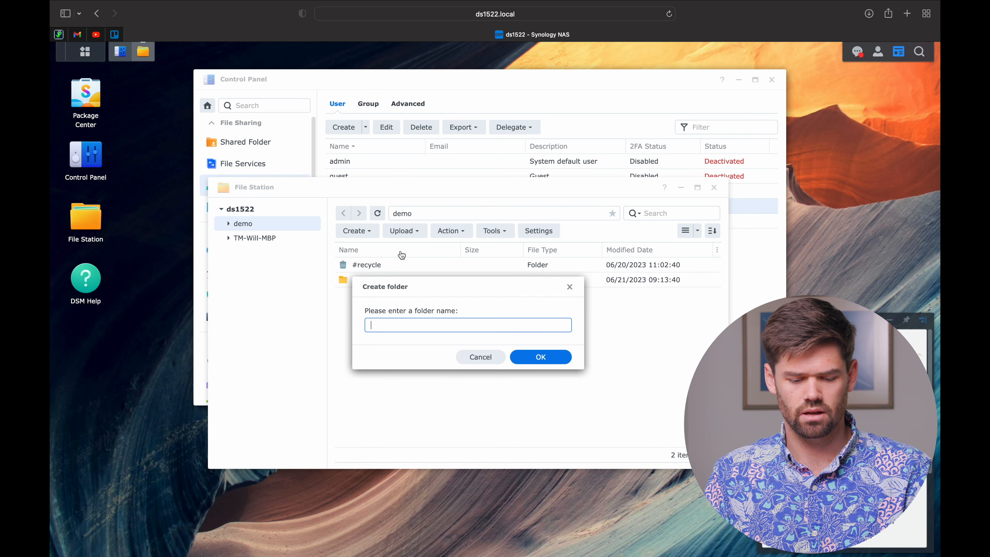
type("HR")
key("Return")
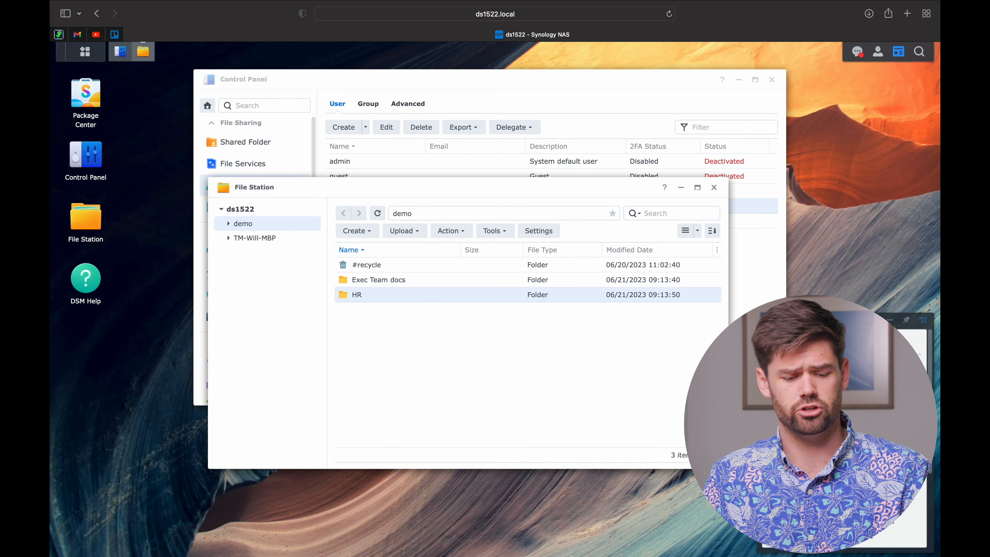
Create a folder named "Templates" in the demo shared folder.
left_click(356, 230)
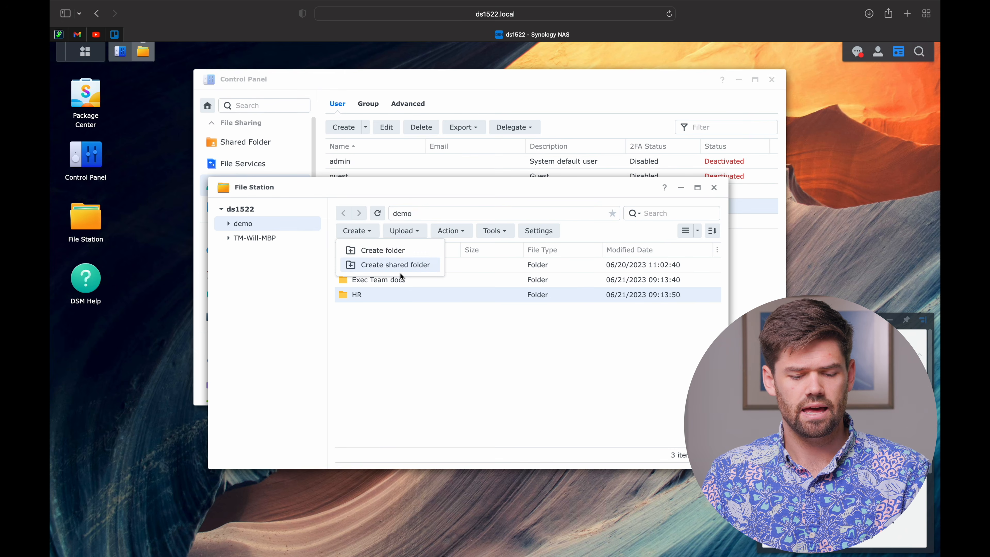
left_click(398, 252)
type("Team")
key("BackSpace")
key("BackSpace")
type("mplates")
key("Return")
Create a folder named "Calendar" in the demo shared folder.
left_click(360, 232)
left_click(374, 251)
type("Calendar")
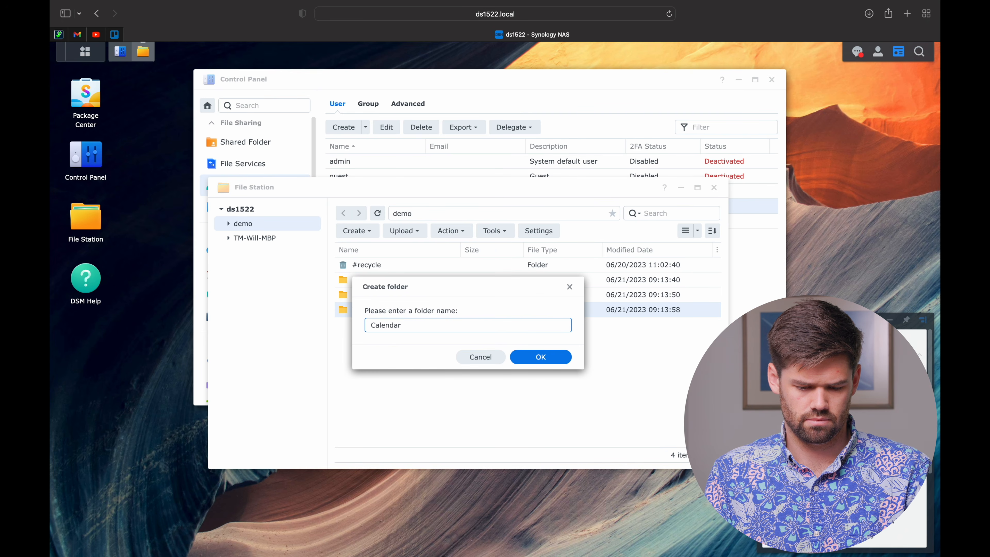
key("Return")
Create a folder named "Archive" in the demo shared folder.
left_click(357, 231)
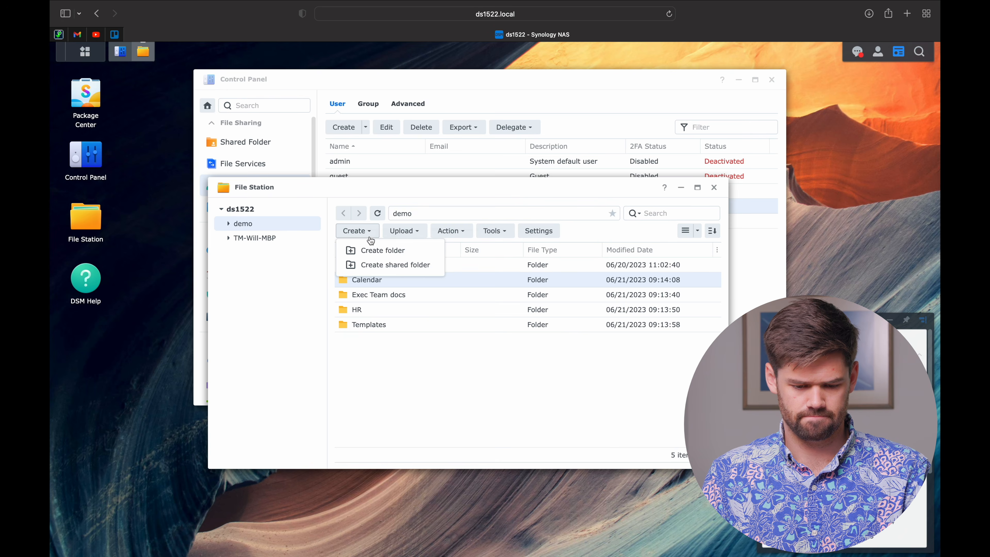
left_click(383, 251)
type("archvie")
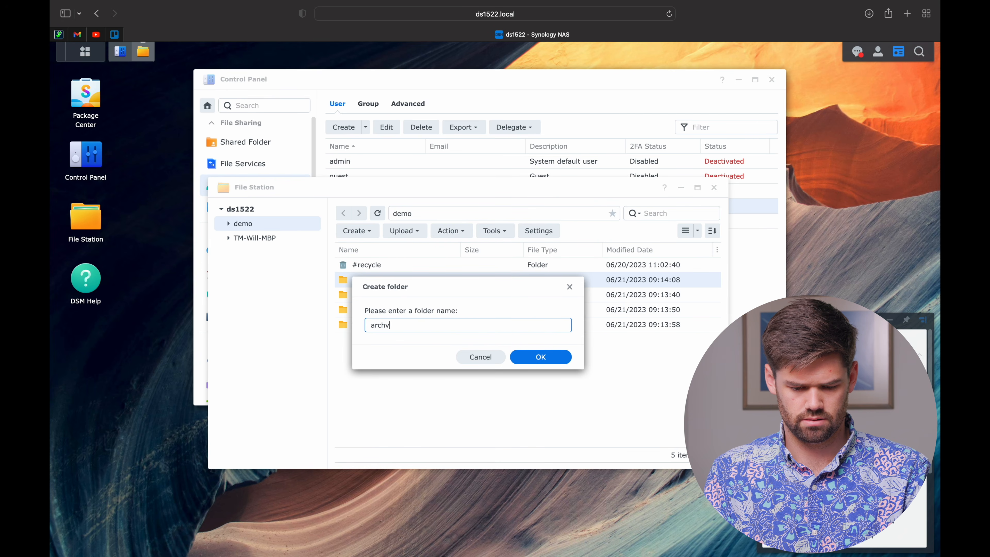
key("BackSpace")
key("BackSpace")
key("BackSpace")
key("BackSpace")
key("BackSpace")
key("BackSpace")
key("BackSpace")
key("BackSpace")
type("Archive")
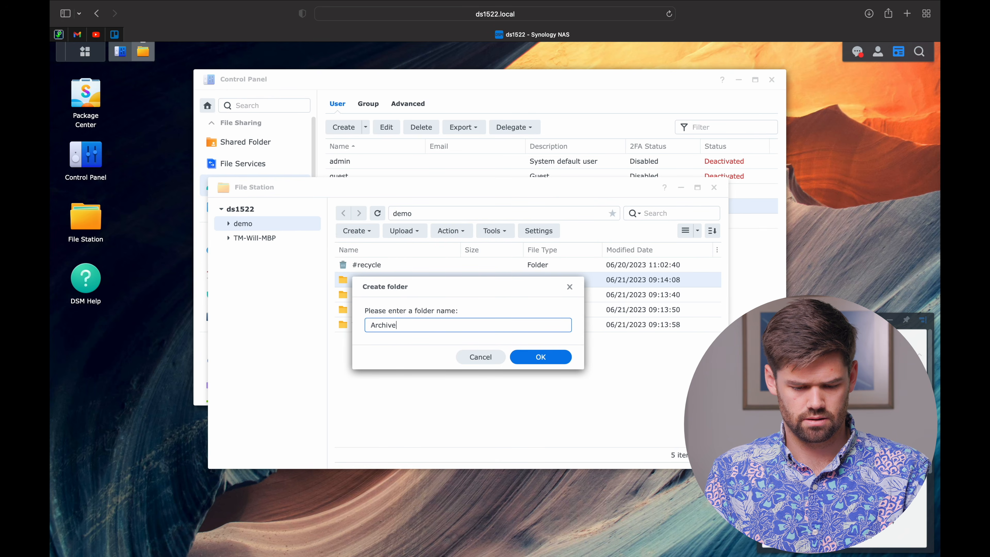
key("Return")
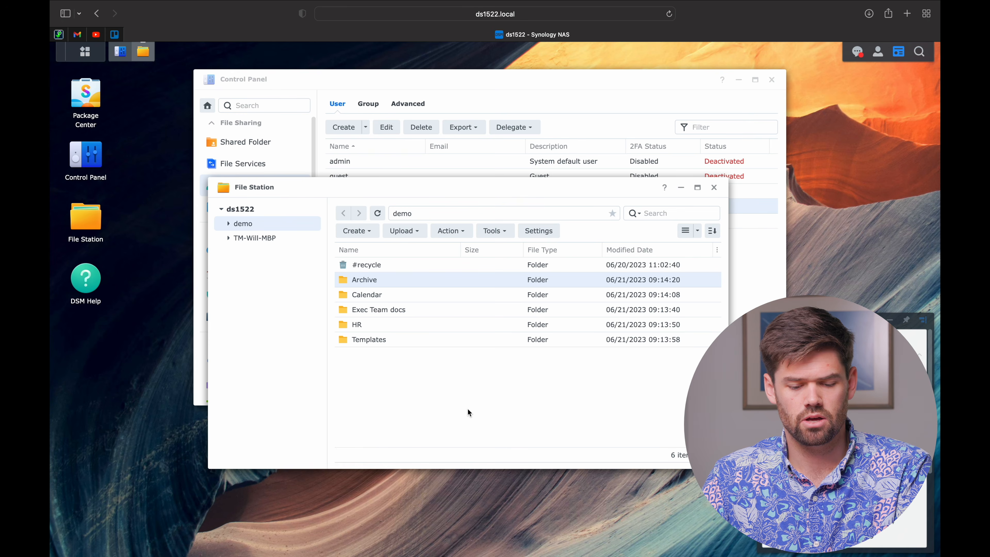
Switch to Control Panel, enable advanced share permissions for the demo shared folder and save the change.
left_click_drag(437, 188, 451, 106)
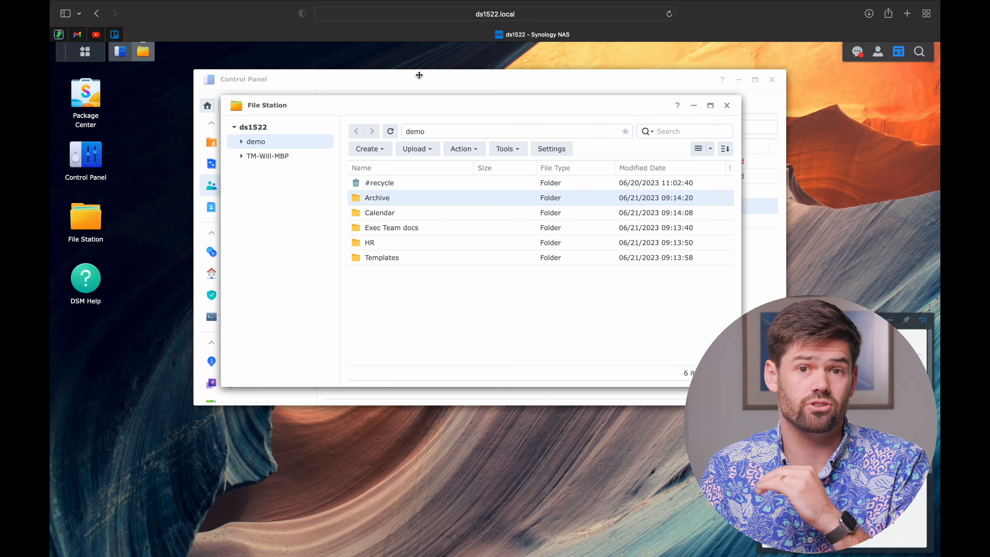
left_click(419, 75)
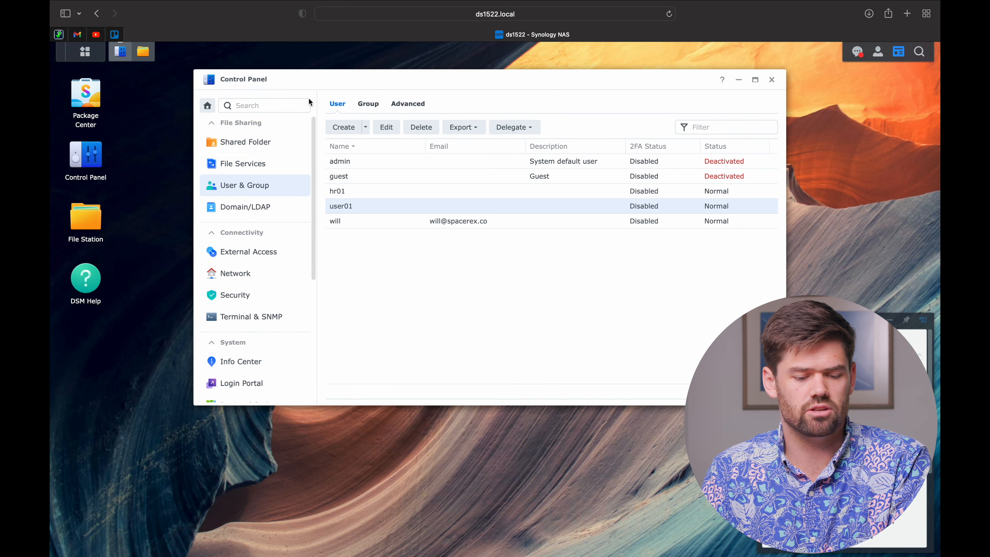
left_click(275, 139)
left_click(370, 134)
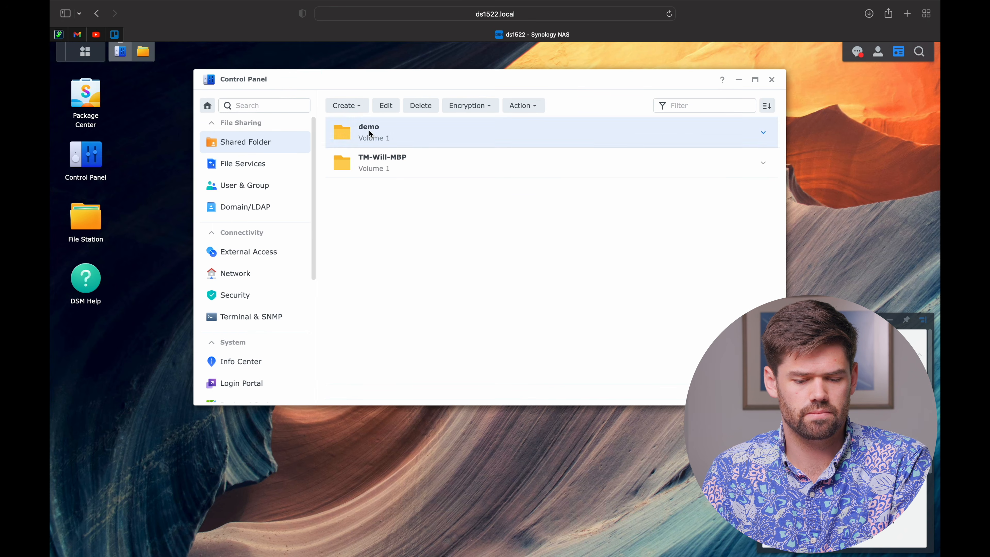
left_click(386, 105)
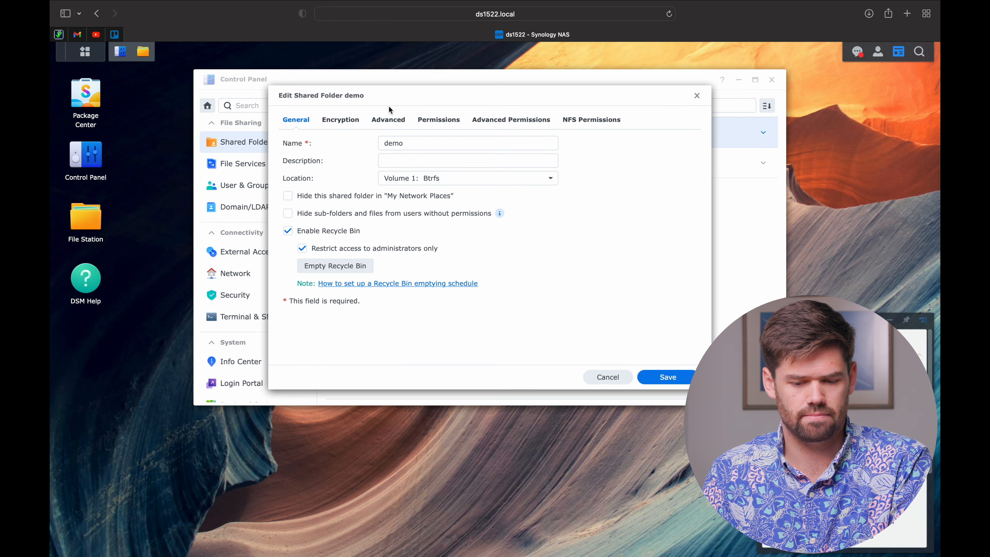
left_click(518, 124)
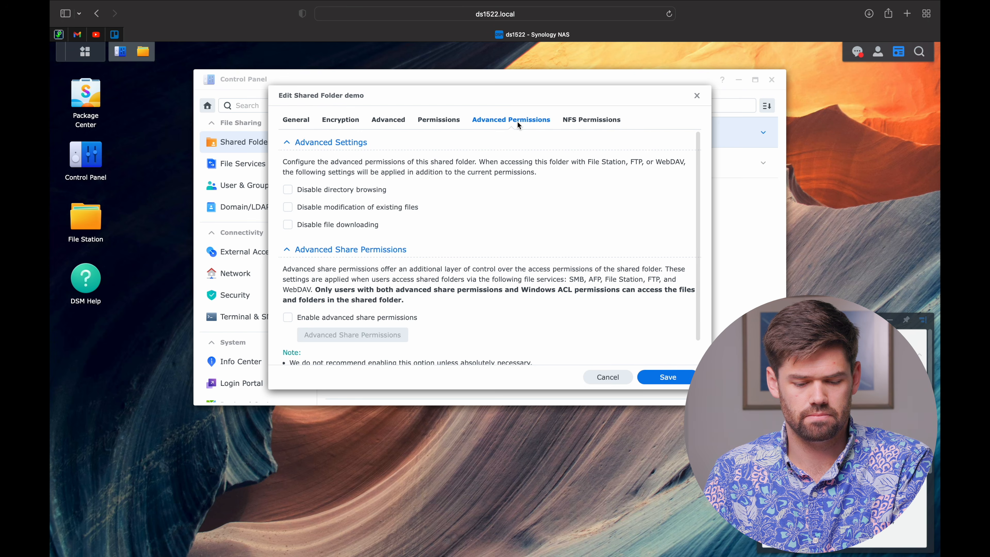
scroll(377, 274, "down", 2)
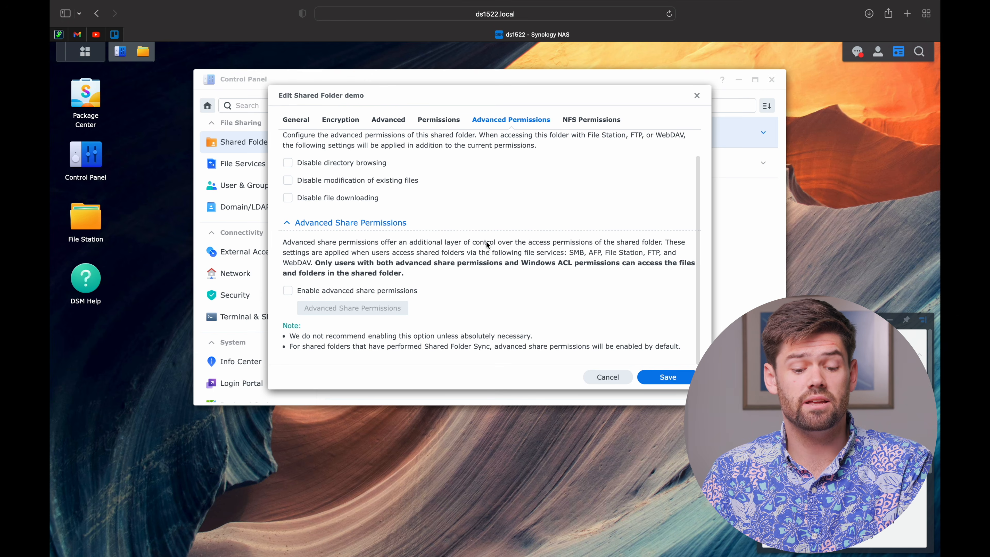
left_click(391, 293)
scroll(460, 273, "up", 2)
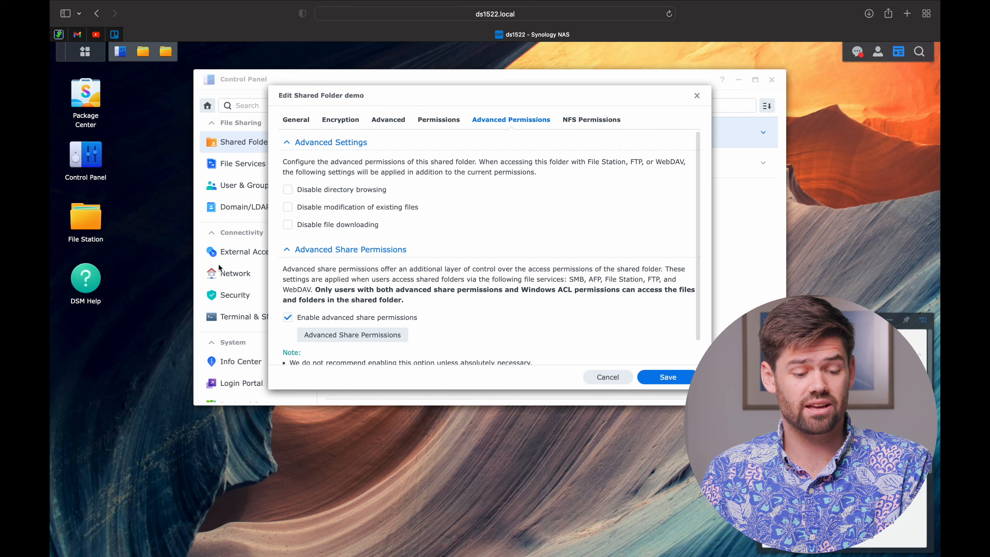
left_click(688, 378)
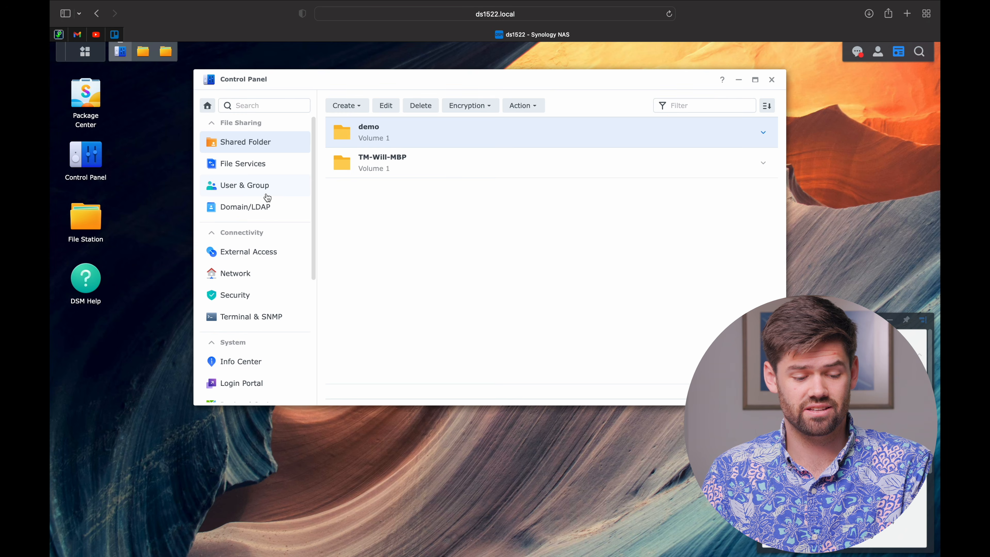
Check in a new File Station window which shared folders are accessible, and return to Control Panel.
left_click(80, 208)
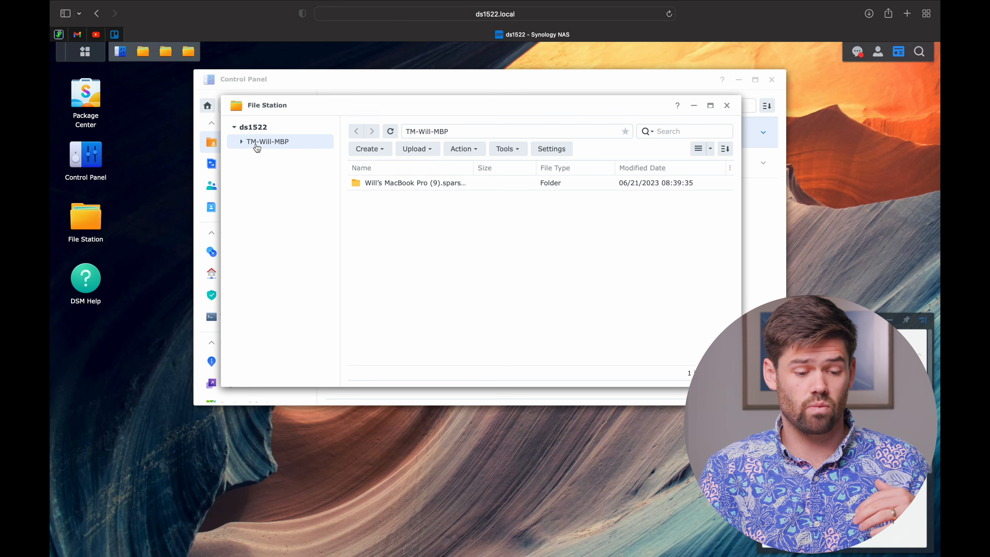
left_click(91, 172)
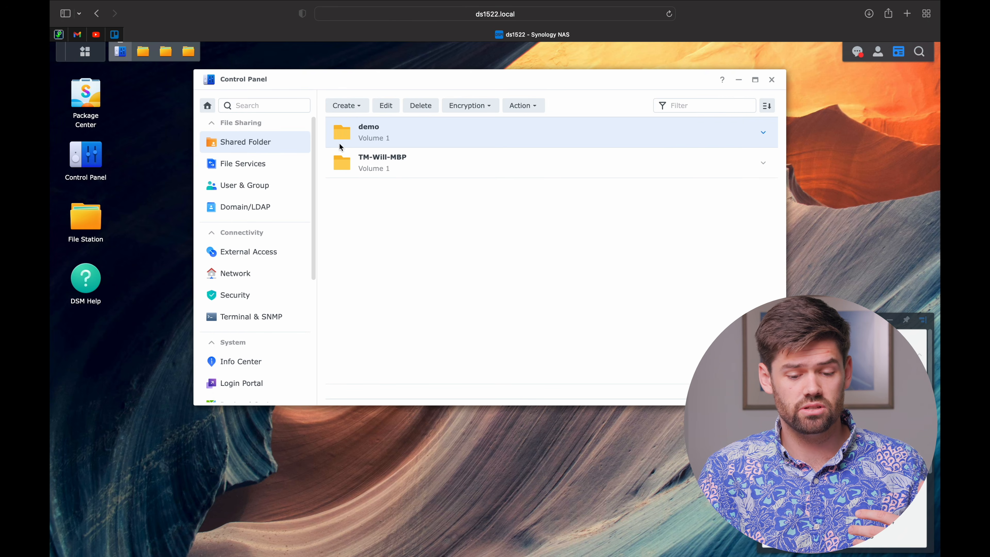
Grant the local group Employees Read/Write in the demo folder's advanced share permissions and save the folder settings.
left_click(396, 106)
left_click(425, 120)
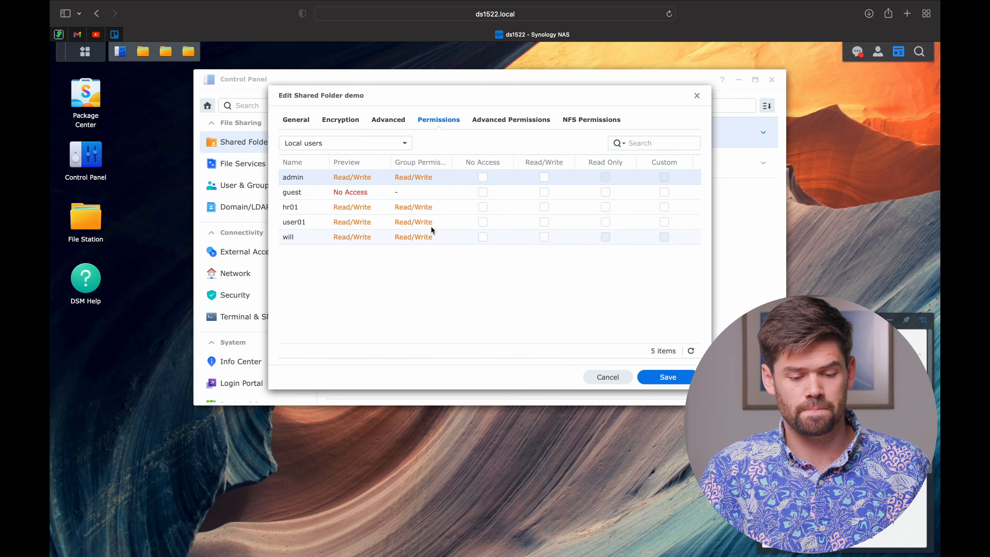
left_click(522, 123)
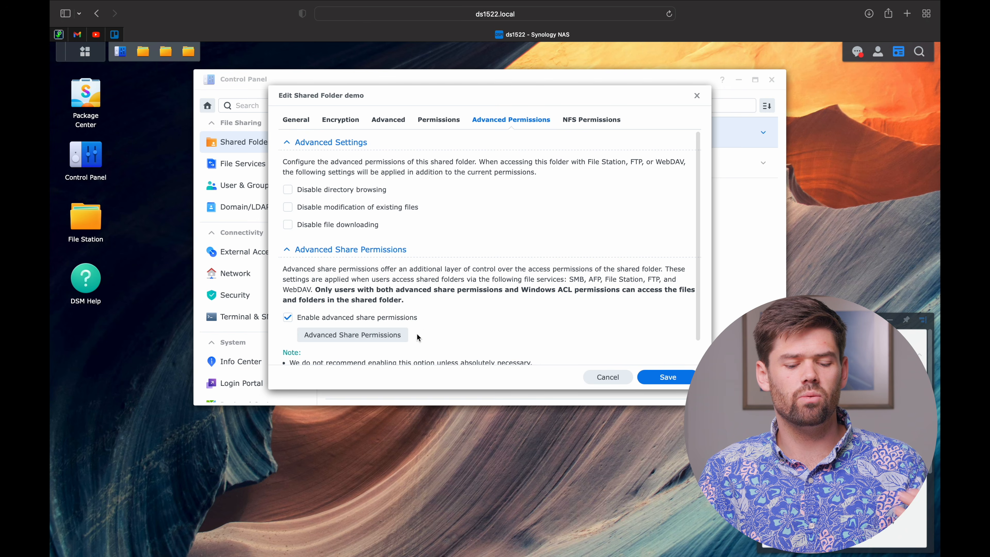
left_click(398, 336)
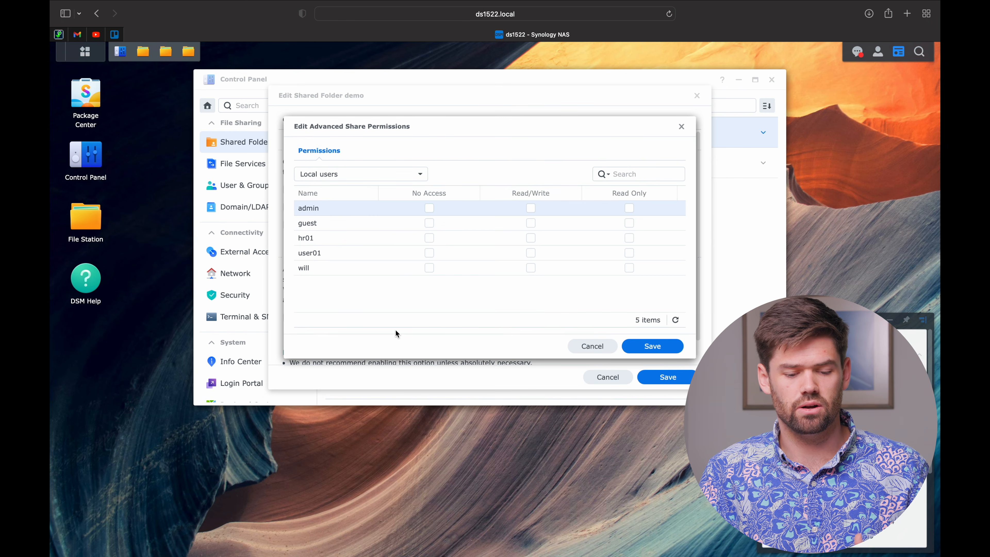
left_click(378, 178)
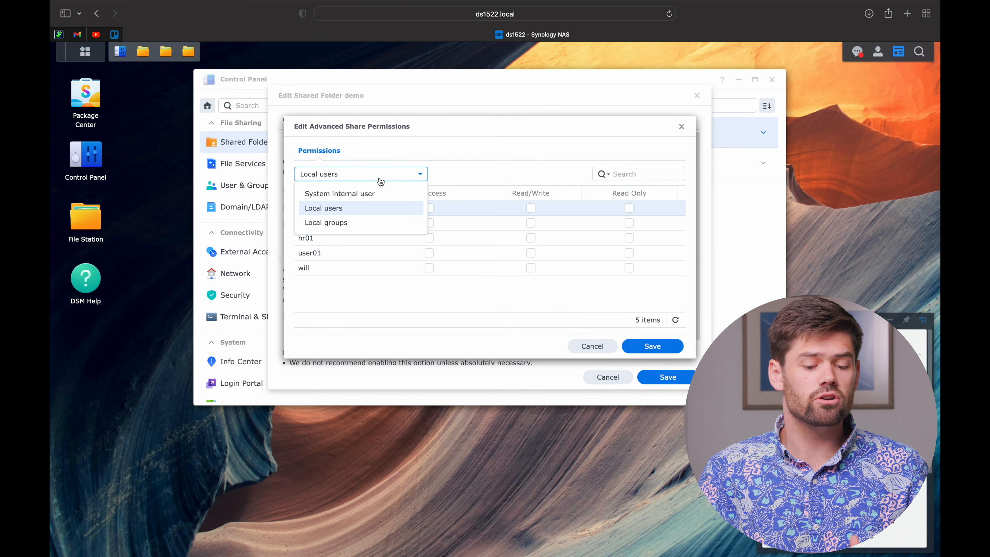
left_click(364, 224)
left_click(531, 238)
left_click(534, 236)
left_click(532, 224)
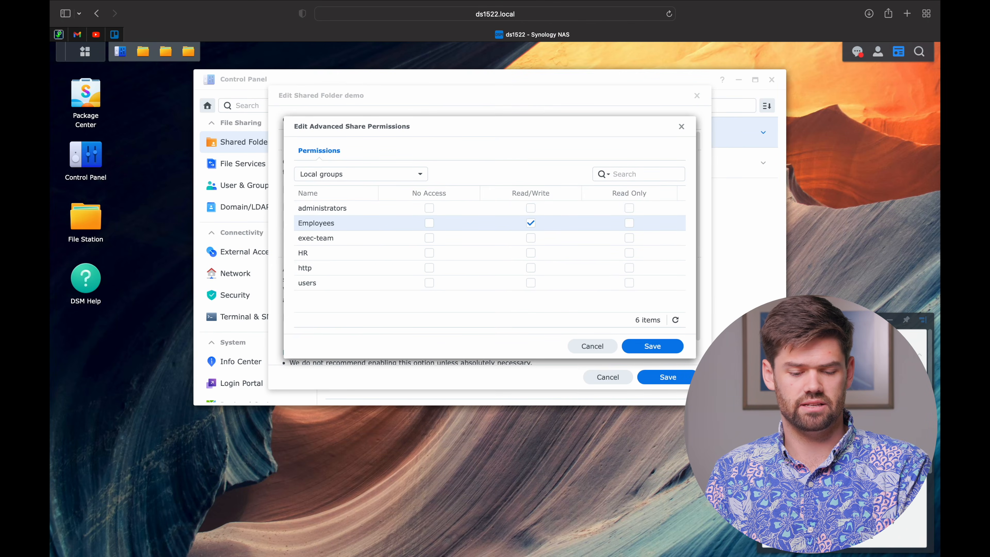
left_click(651, 346)
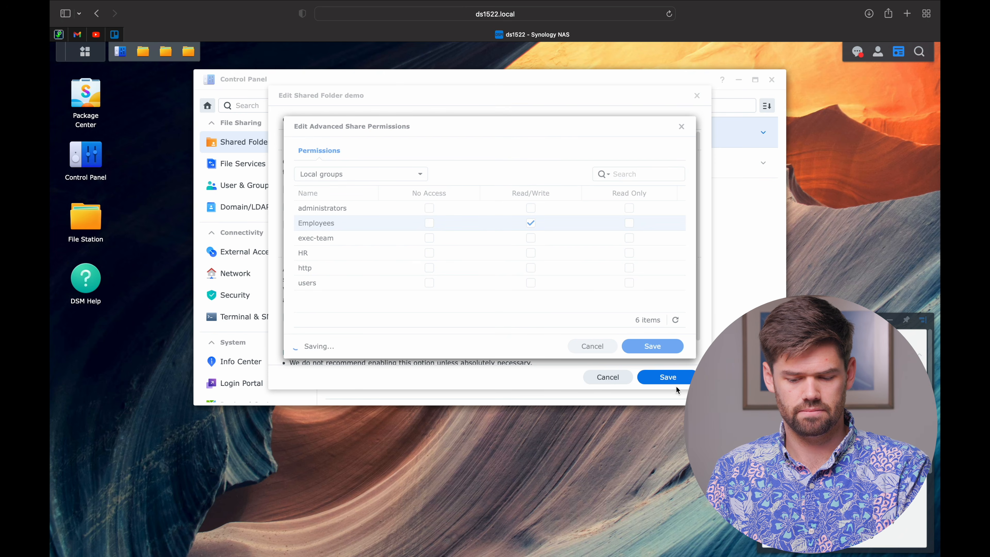
left_click(677, 376)
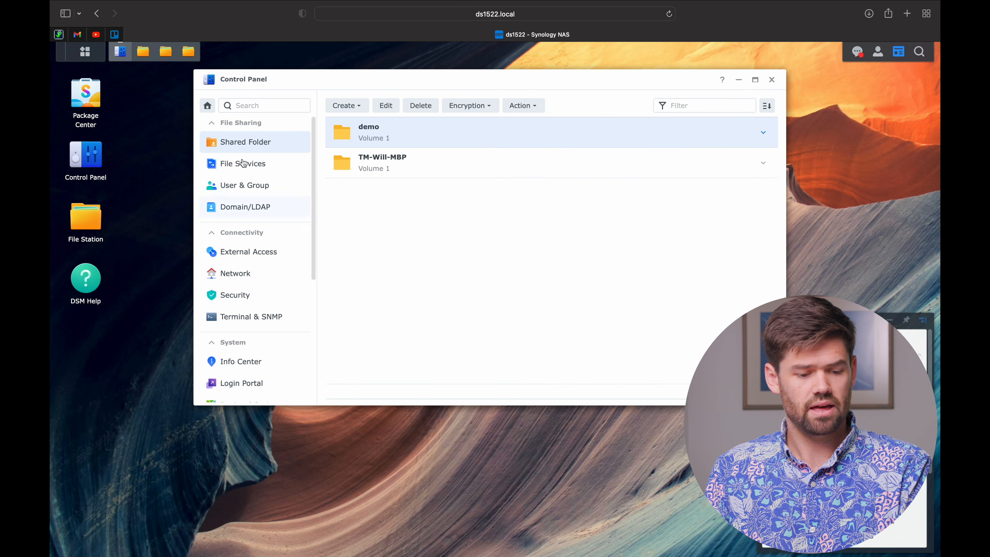
Switch to File Station, open the demo shared folder's permission list and select the Employees entry.
left_click(86, 225)
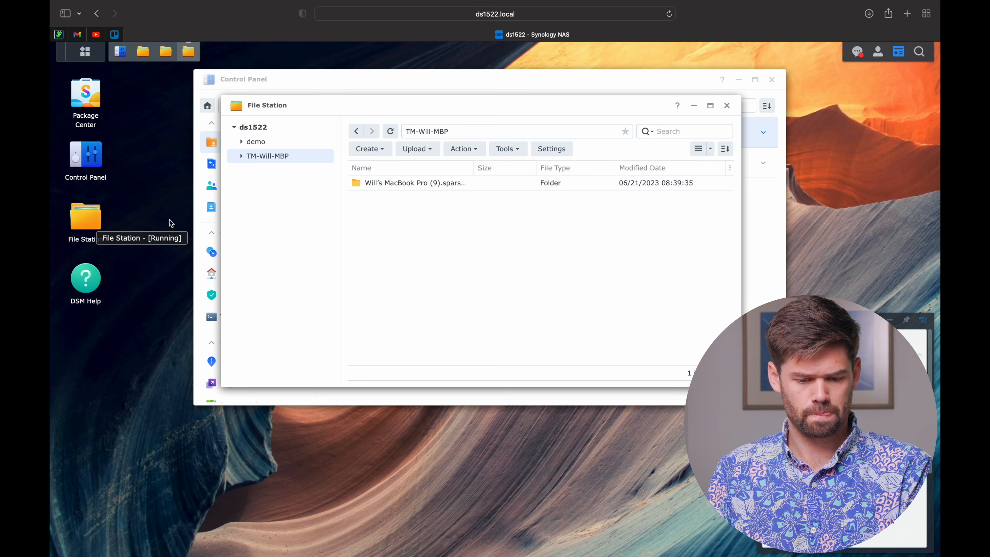
left_click(274, 144)
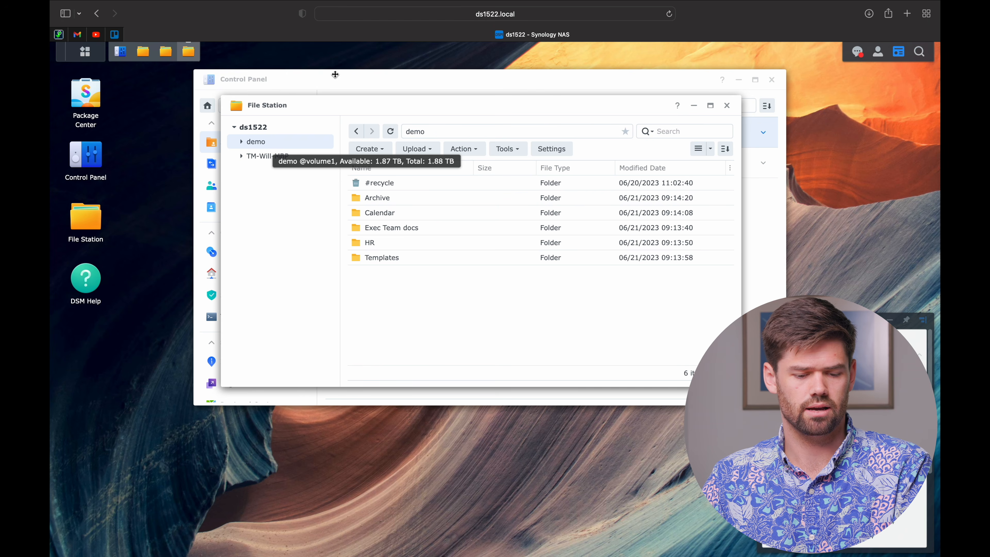
right_click(257, 146)
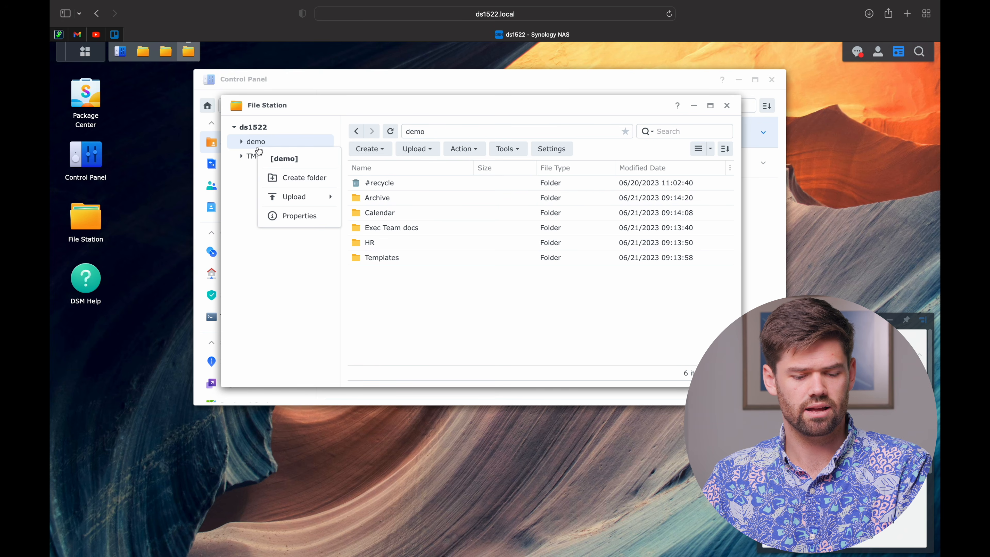
left_click(296, 216)
left_click(380, 183)
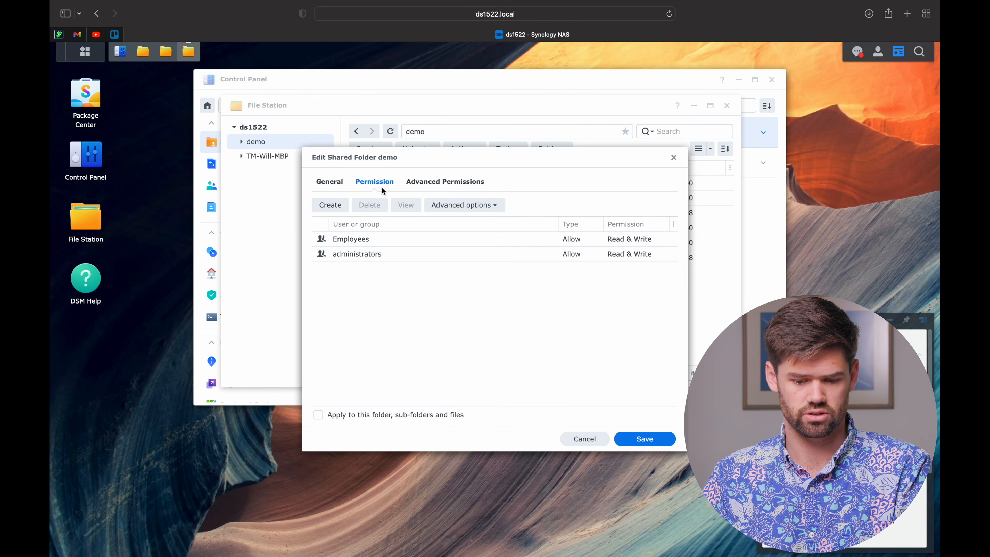
left_click(425, 239)
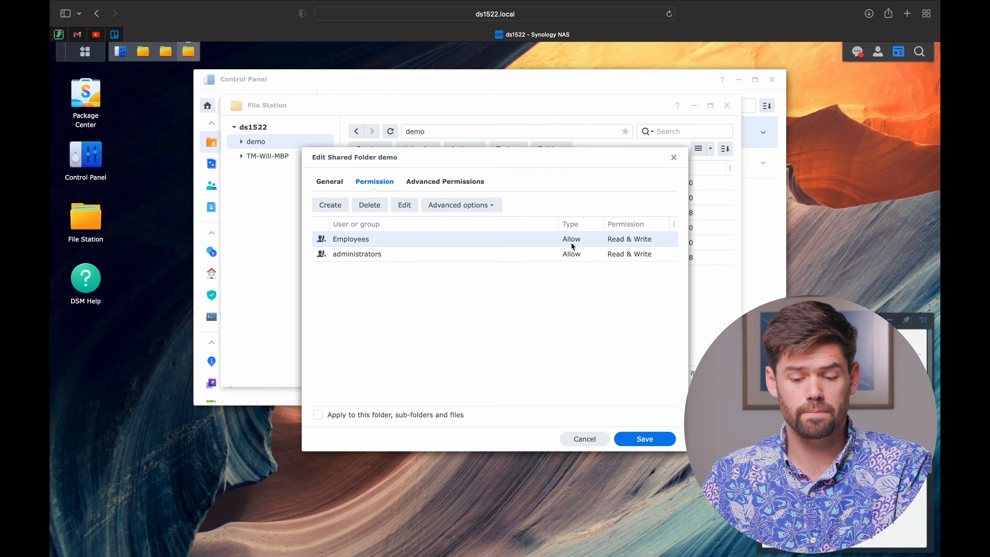
Examine the Employees entry's detailed permissions and its Apply to options, and close the demo folder's settings without saving.
left_click(400, 207)
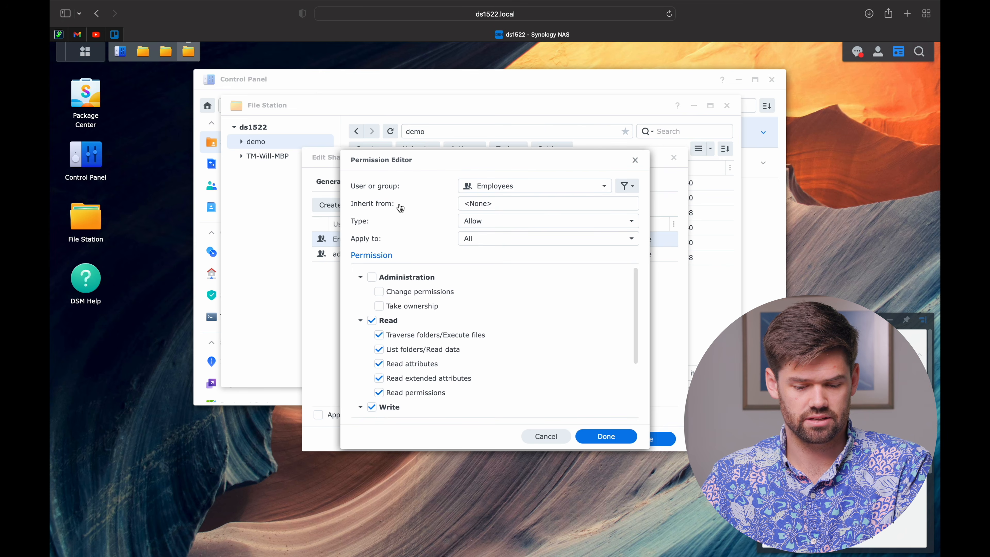
scroll(477, 300, "down", 1)
left_click(489, 242)
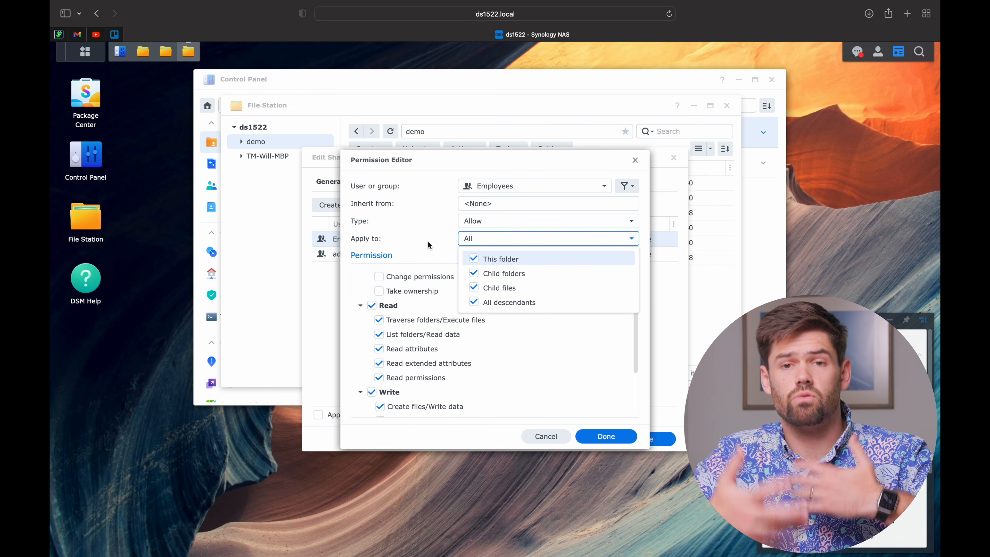
left_click(472, 162)
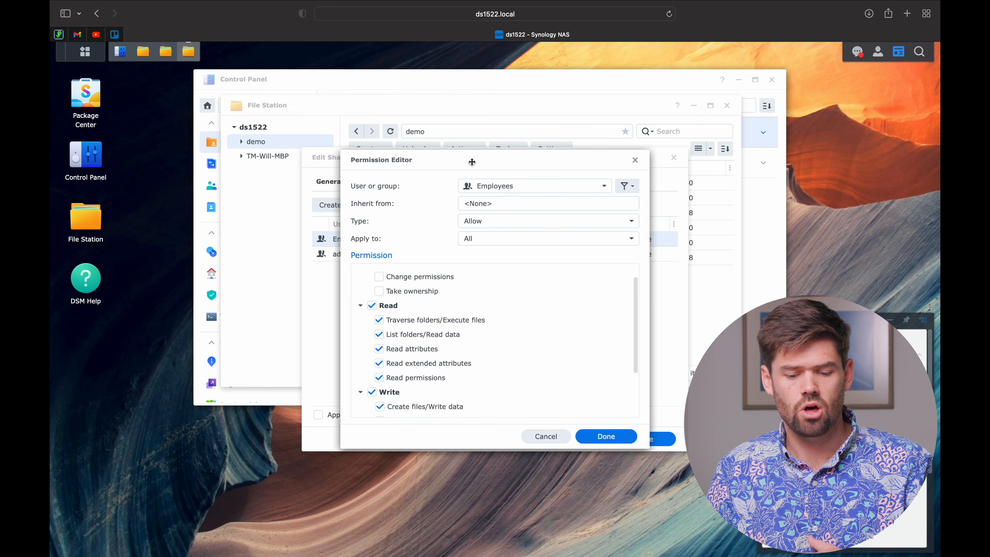
scroll(470, 386, "down", 3)
scroll(472, 376, "up", 3)
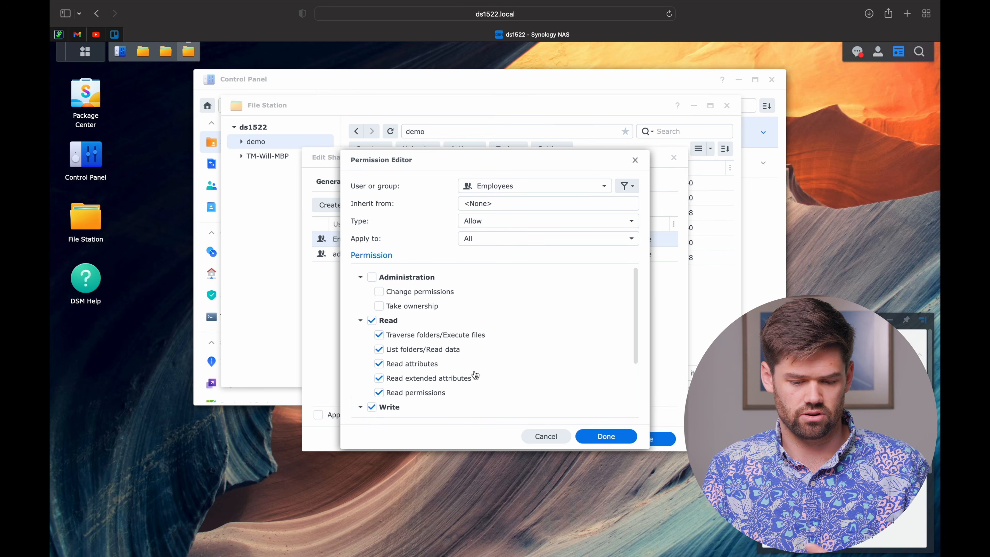
left_click(543, 437)
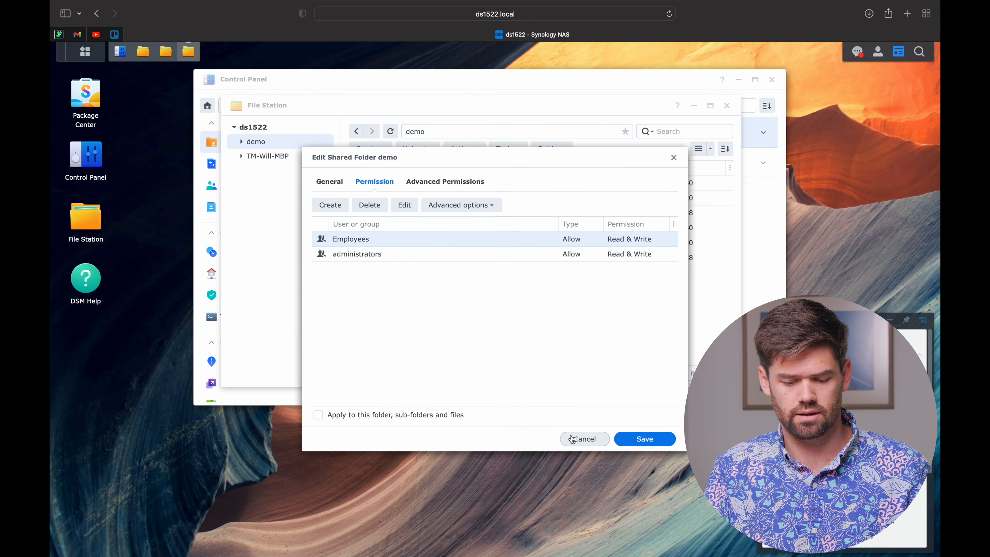
left_click(583, 438)
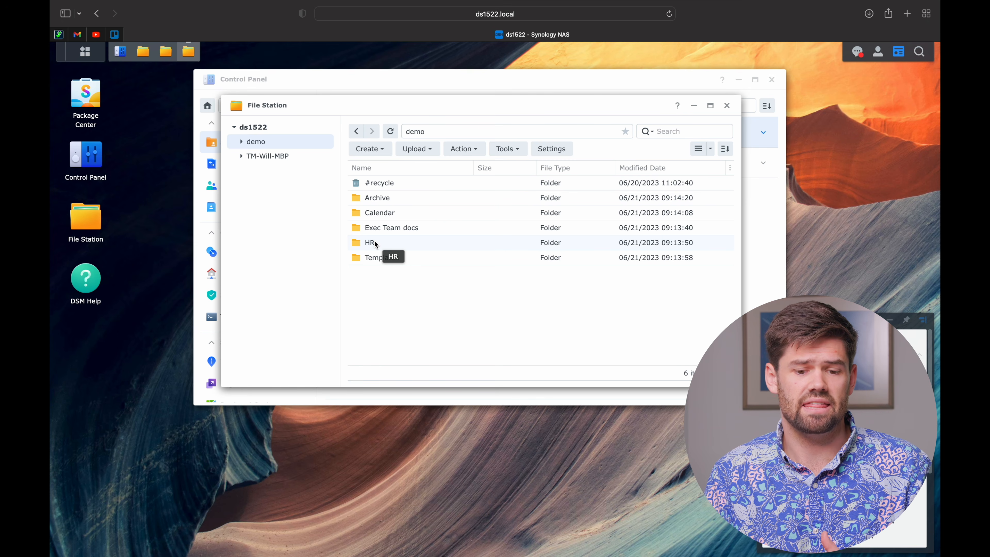
Make the inherited permissions of the Exec Team docs folder explicit and remove its Employees entry.
right_click(406, 229)
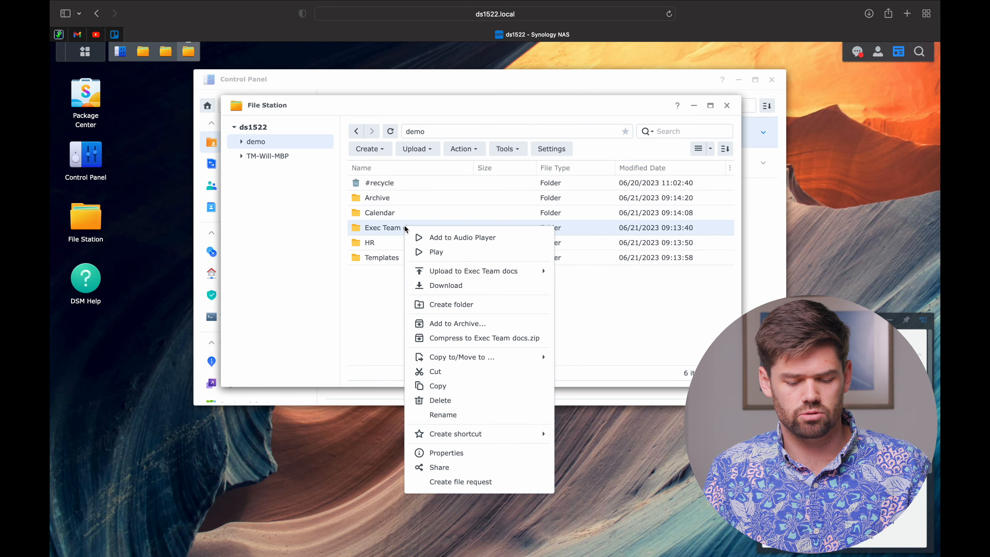
left_click(466, 454)
left_click(392, 187)
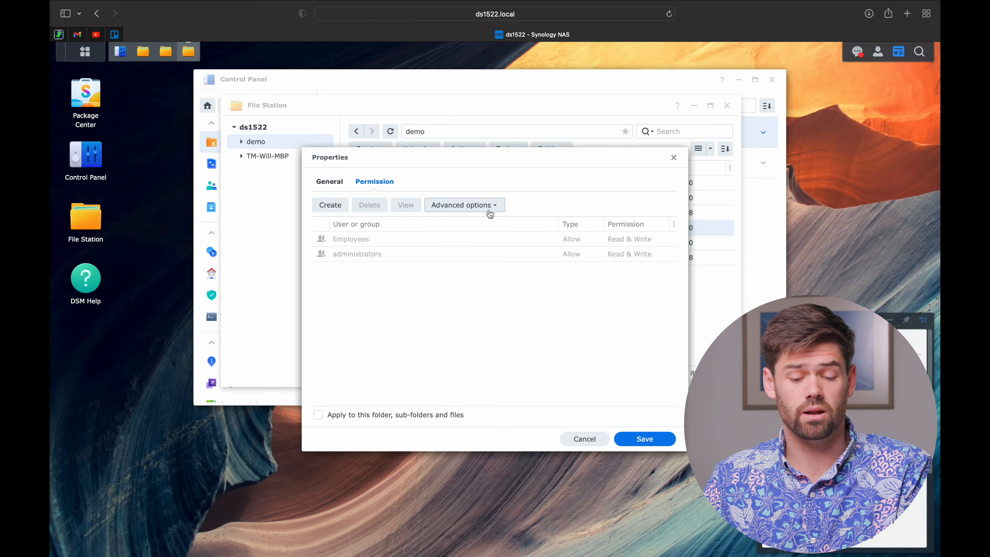
left_click(490, 210)
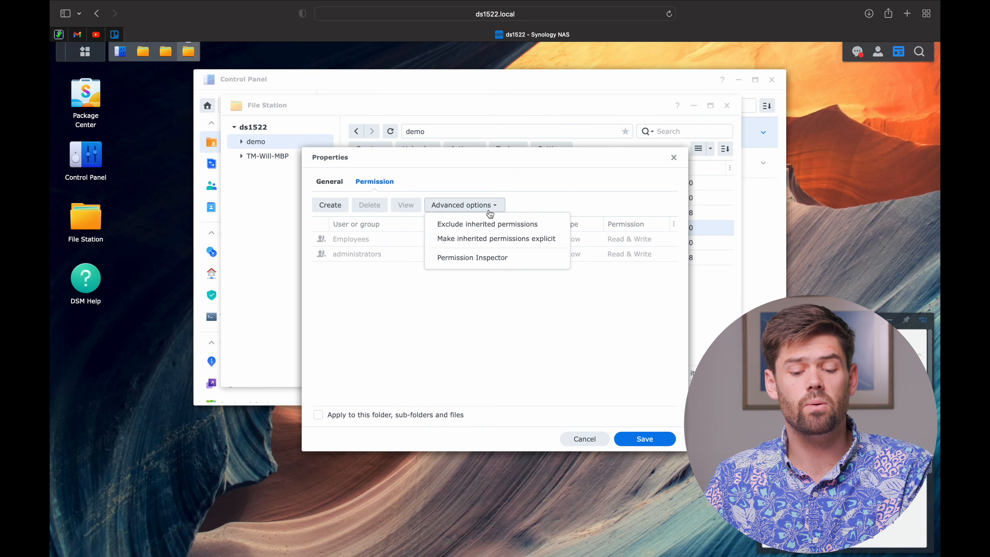
left_click(510, 248)
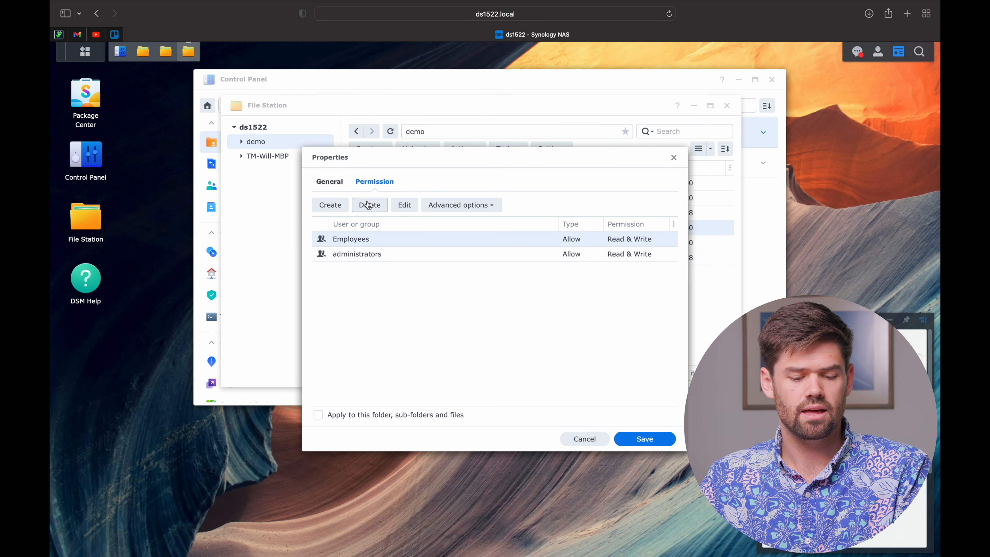
left_click(382, 206)
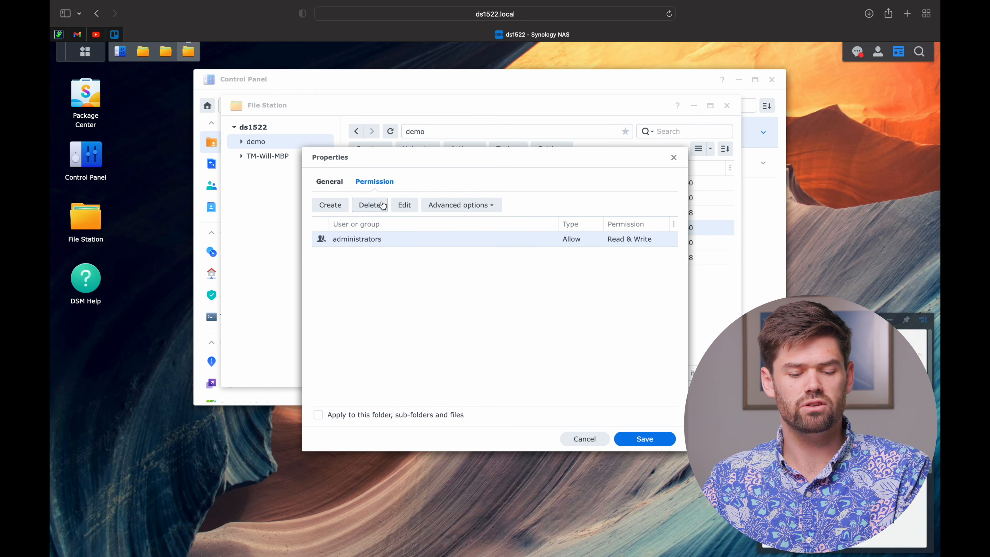
Start a new permission entry on Exec Team docs for the group exec-team with type Allow.
left_click(339, 206)
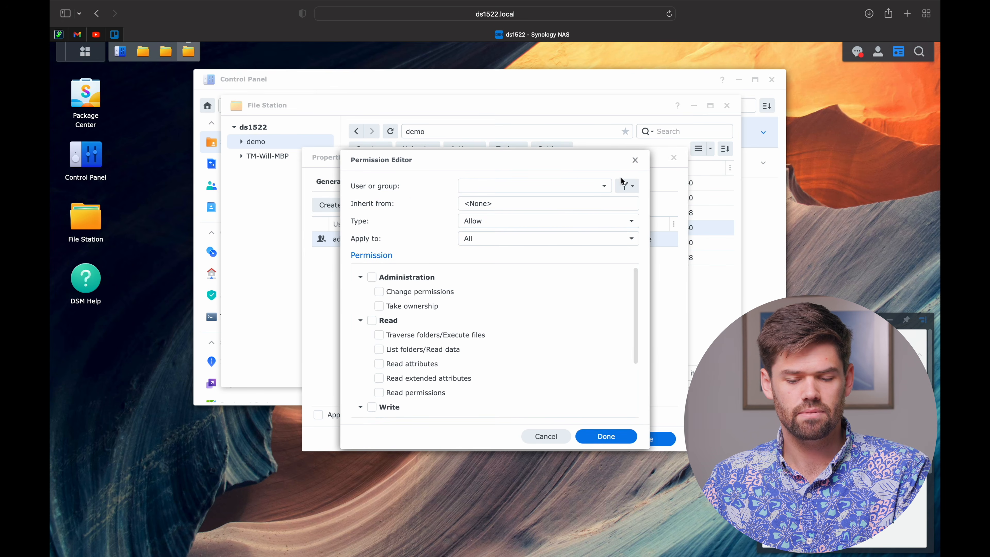
left_click(608, 190)
scroll(541, 306, "down", 3)
scroll(544, 308, "down", 2)
left_click(470, 299)
left_click(408, 224)
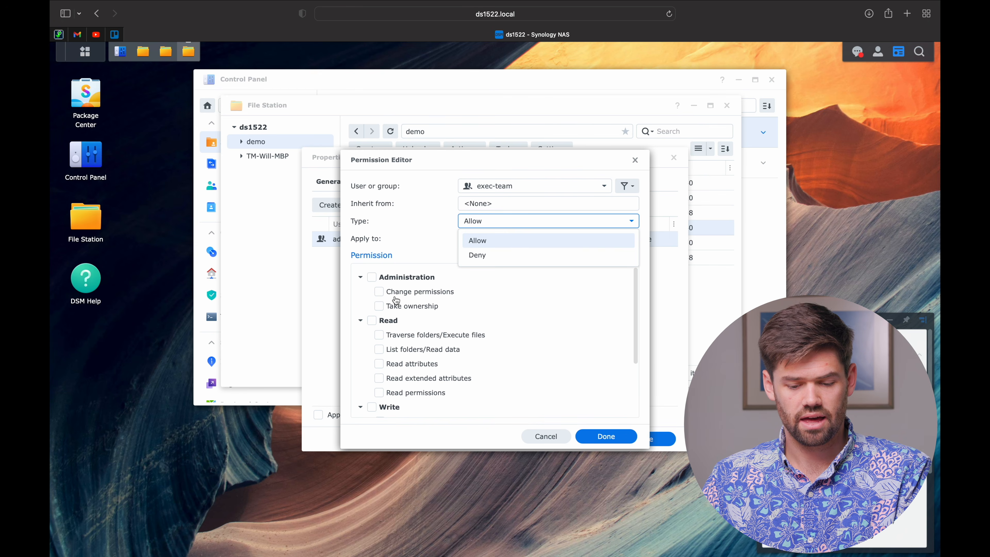
left_click(477, 244)
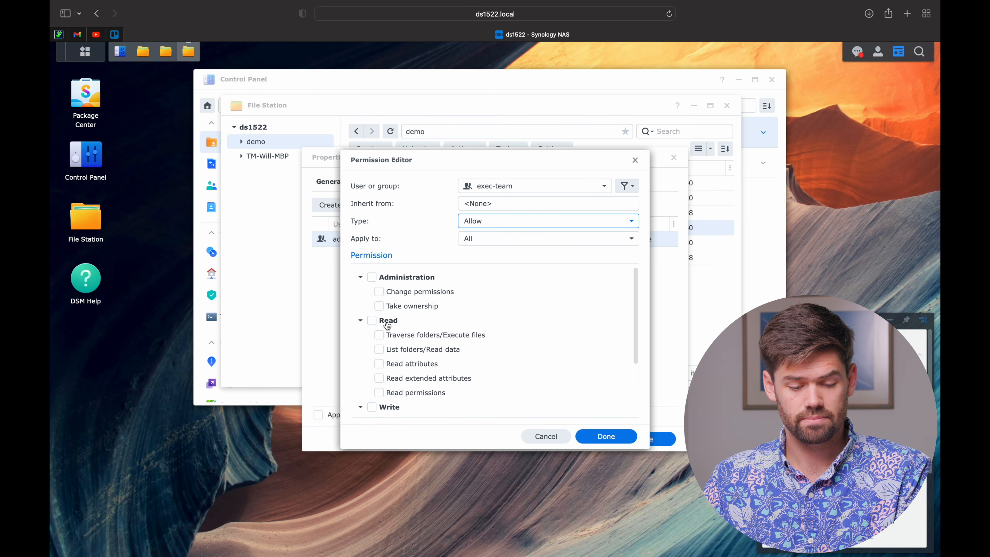
Give exec-team all Read and Write permissions, check the Apply to options and save the Exec Team docs folder's properties.
scroll(387, 325, "down", 1)
left_click(372, 295)
left_click(372, 380)
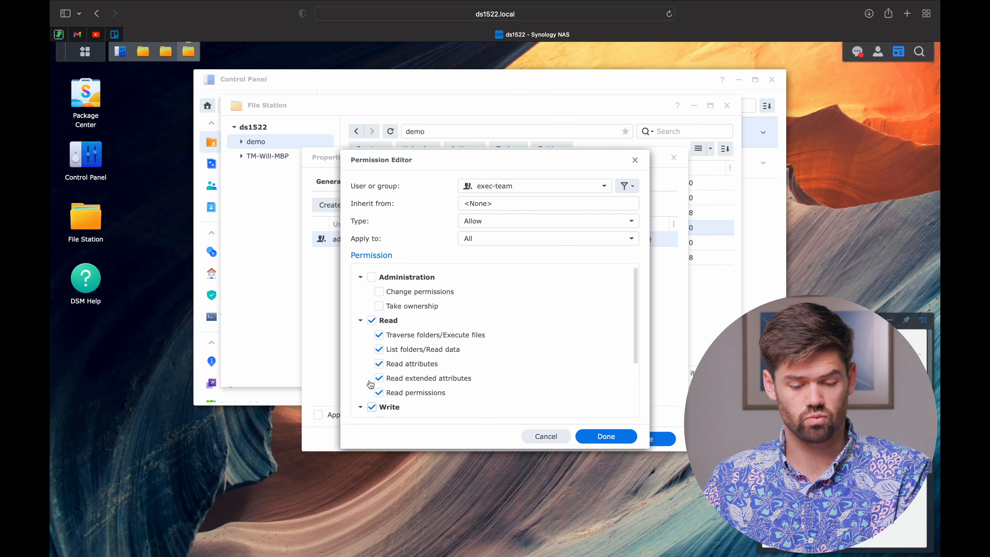
scroll(387, 386, "down", 2)
scroll(387, 386, "up", 3)
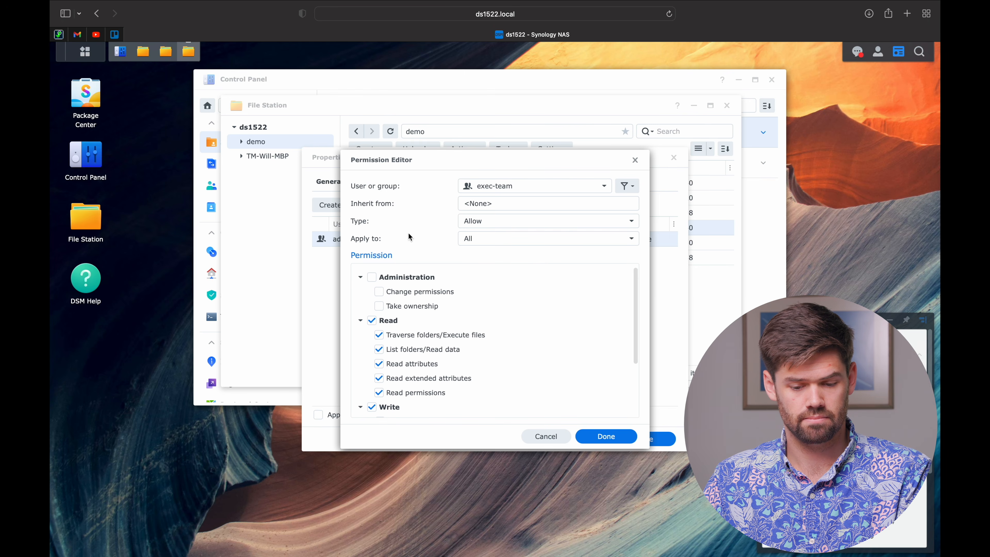
left_click(509, 238)
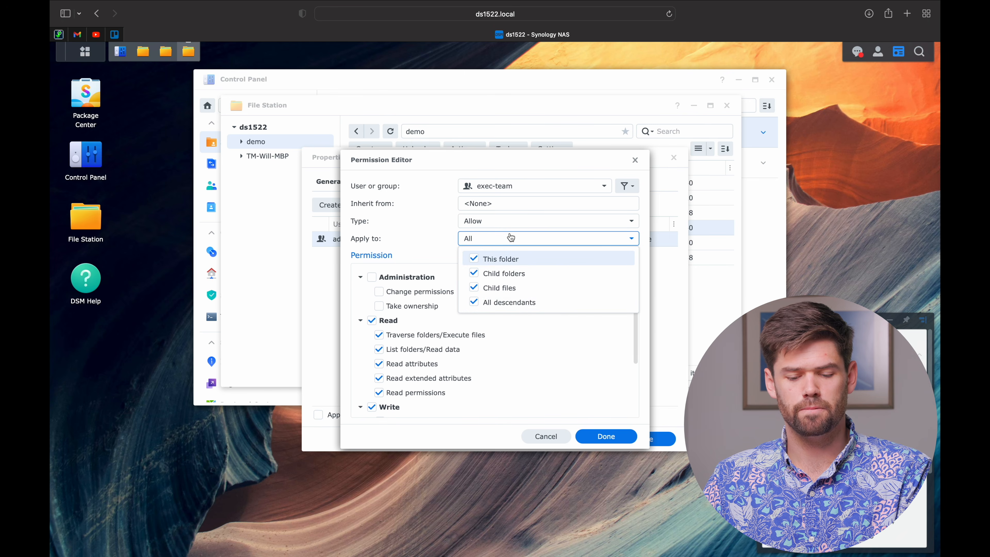
left_click(425, 251)
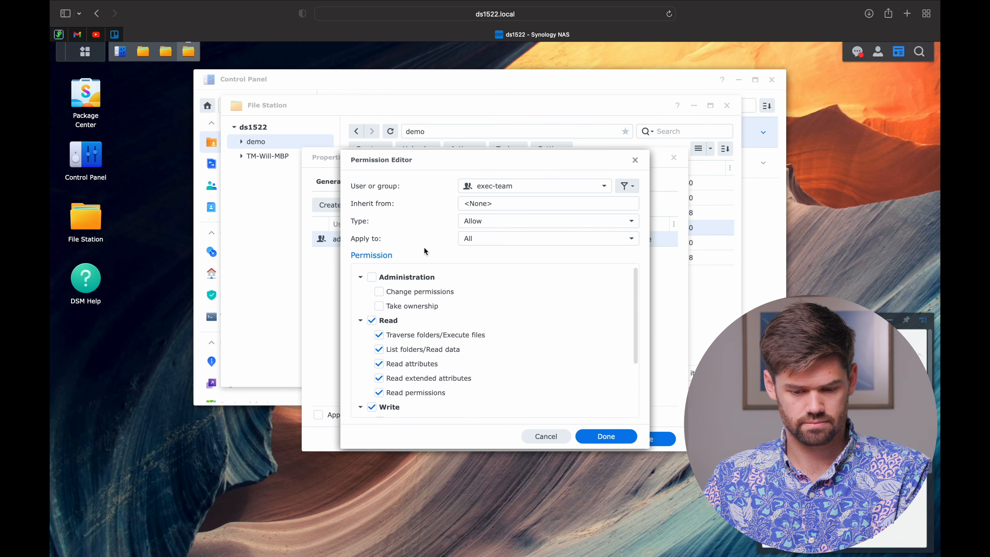
left_click(624, 440)
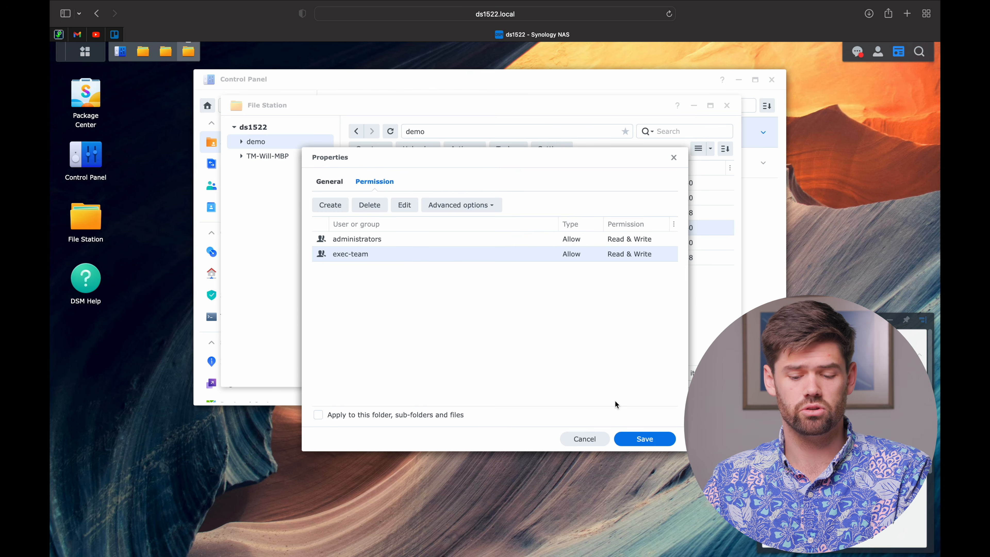
left_click(644, 439)
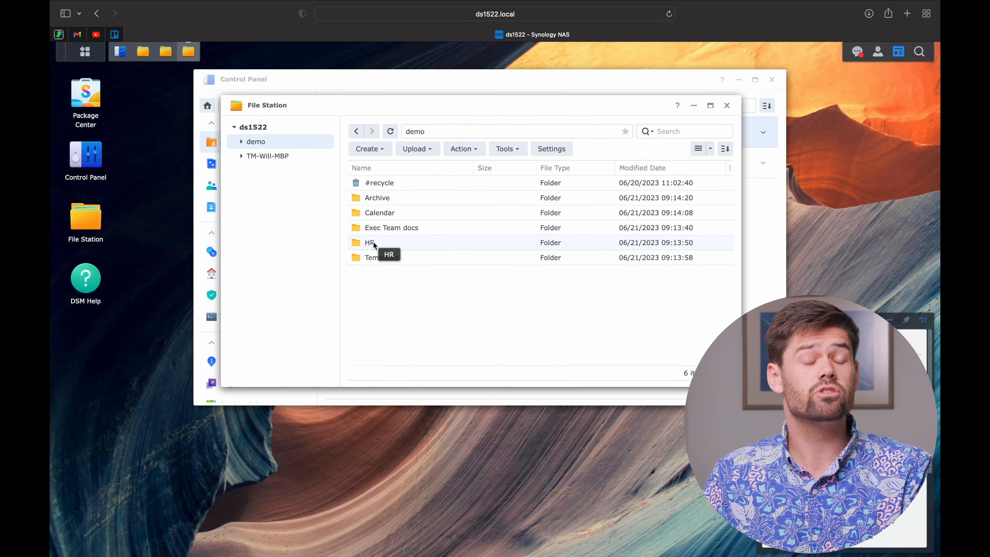
Make the inherited permissions of the HR folder explicit and remove its Employees entry.
right_click(374, 244)
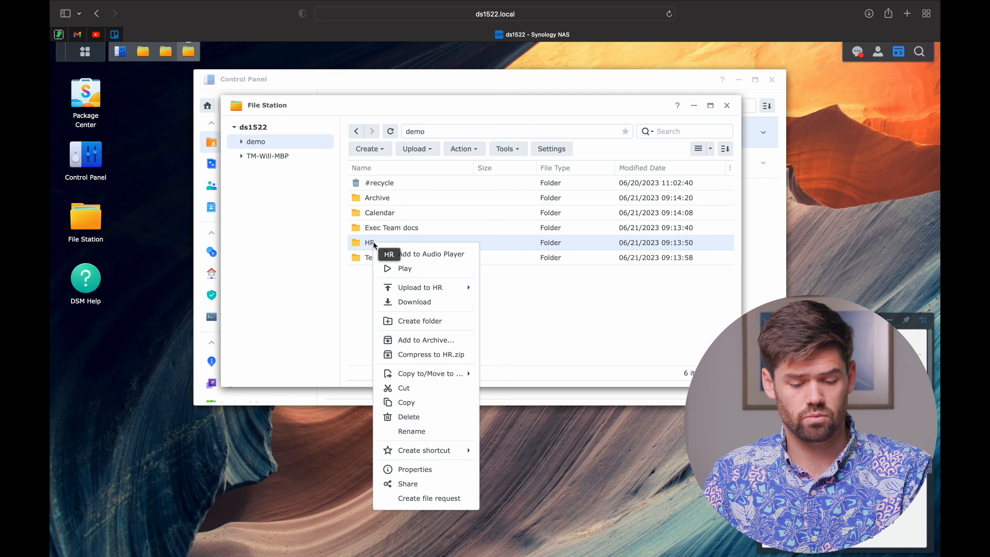
left_click(436, 471)
left_click(387, 190)
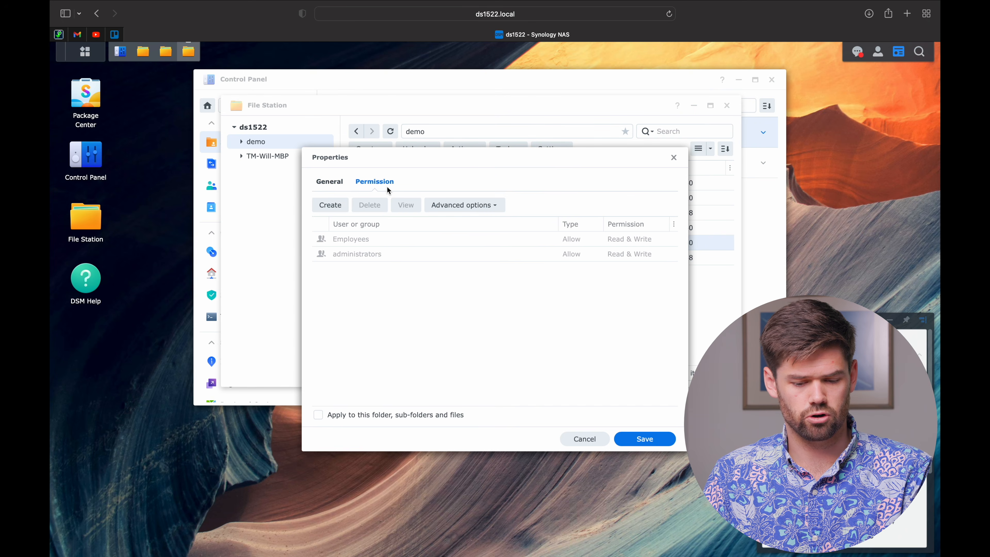
left_click(484, 214)
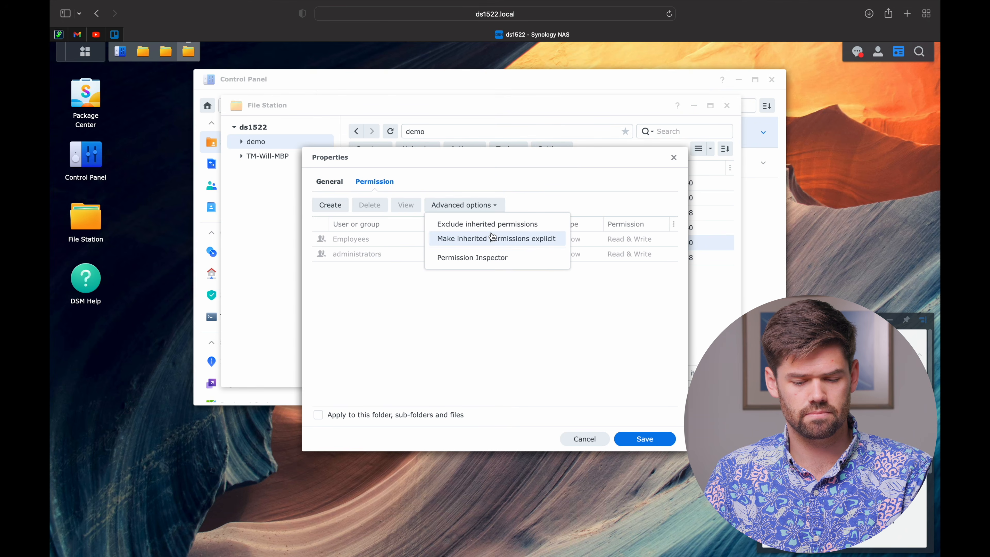
left_click(492, 238)
left_click(466, 245)
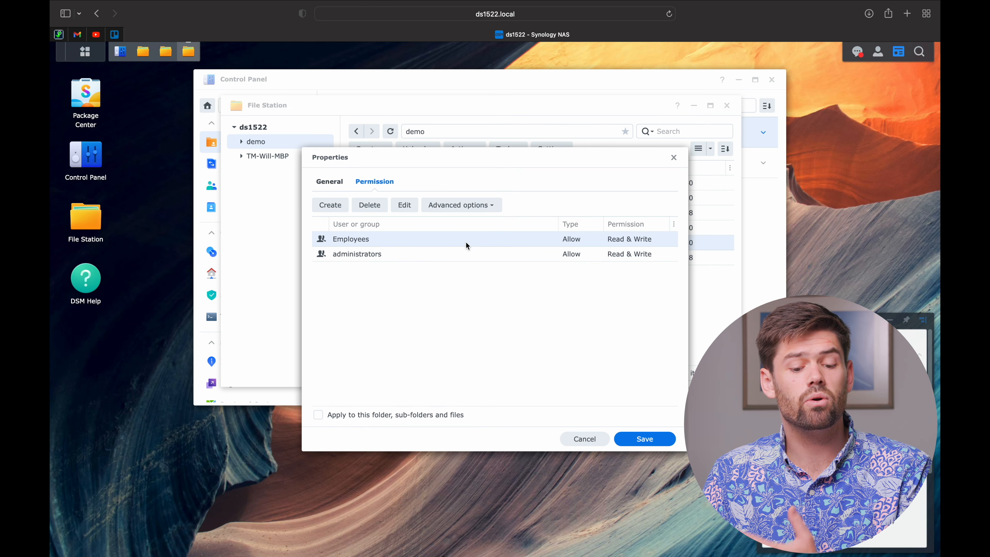
left_click(375, 210)
Start a new permission entry on the HR folder with all Read and Write permissions for the group exec-team.
left_click(330, 204)
left_click(371, 320)
left_click(371, 407)
left_click(518, 186)
type("exe")
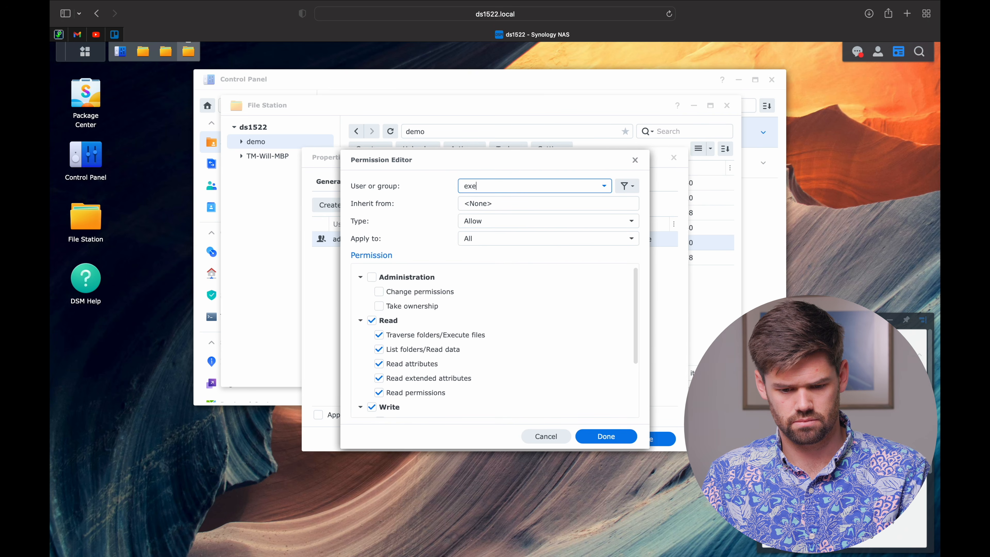
left_click(472, 207)
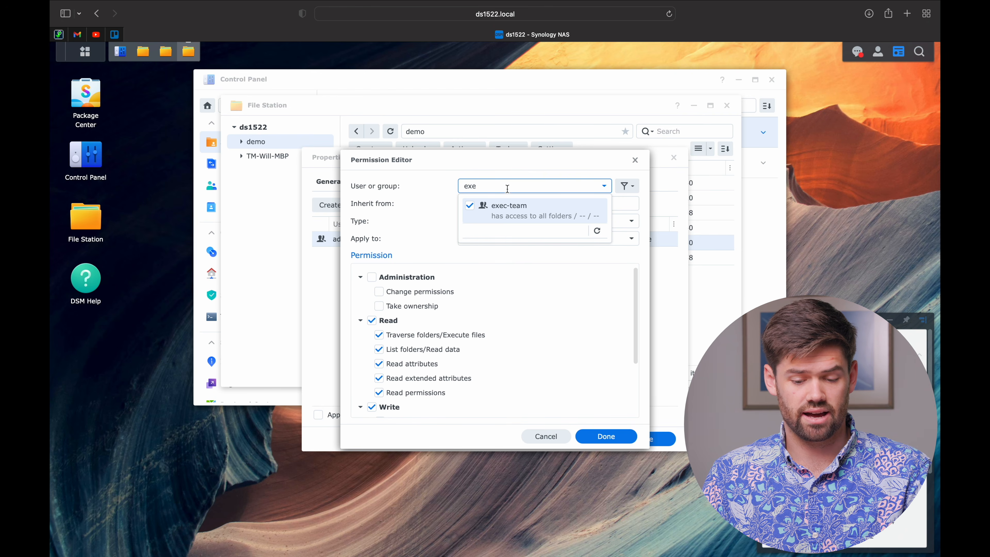
left_click(511, 174)
left_click(521, 186)
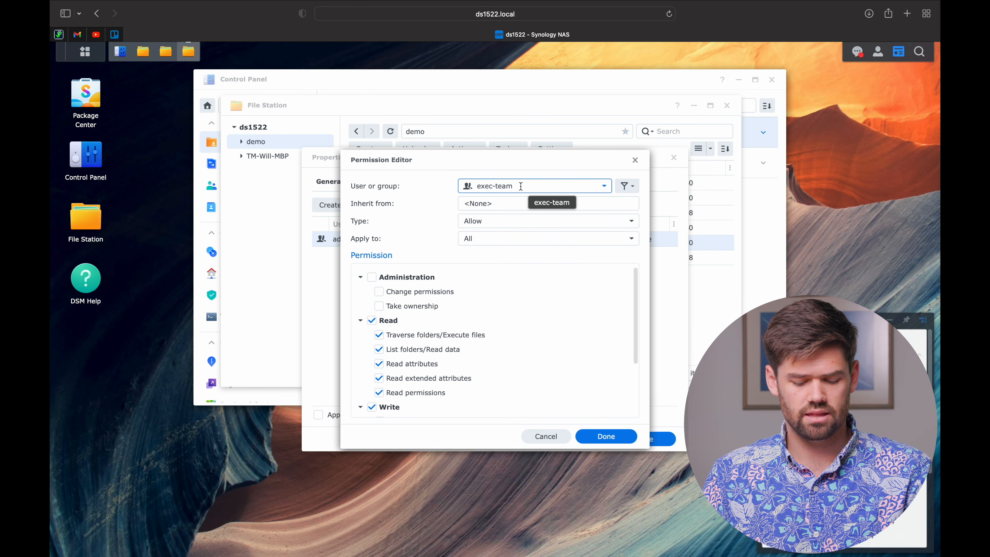
Add the HR group alongside exec-team in the HR folder's new permission entry.
left_click(606, 187)
left_click(606, 187)
scroll(559, 290, "down", 8)
scroll(559, 290, "up", 10)
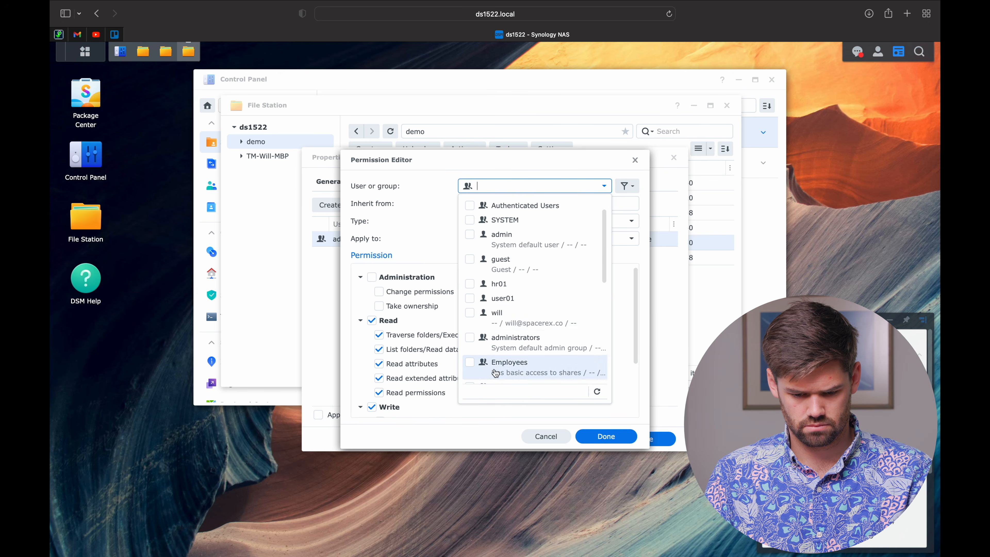
scroll(476, 345, "down", 2)
scroll(477, 345, "down", 2)
left_click(470, 327)
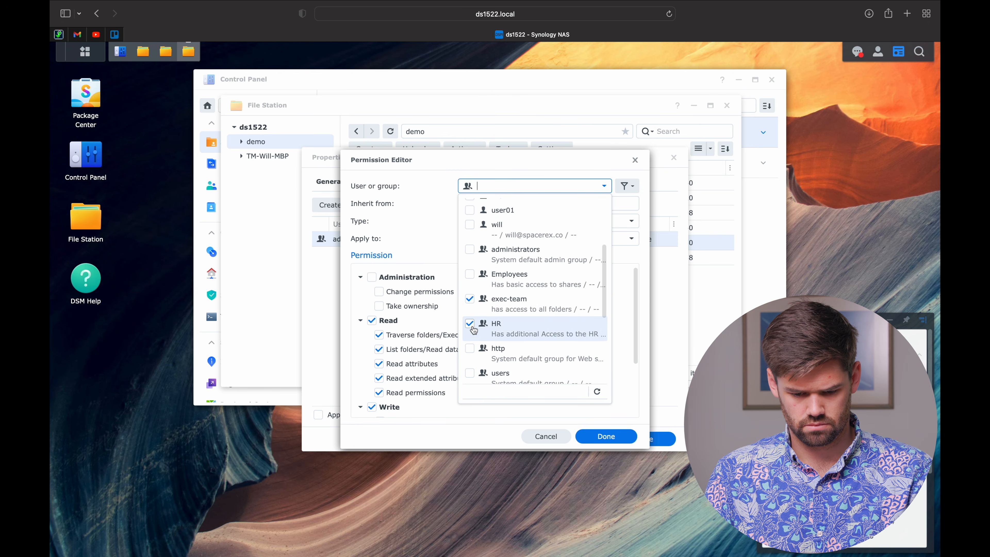
left_click(479, 179)
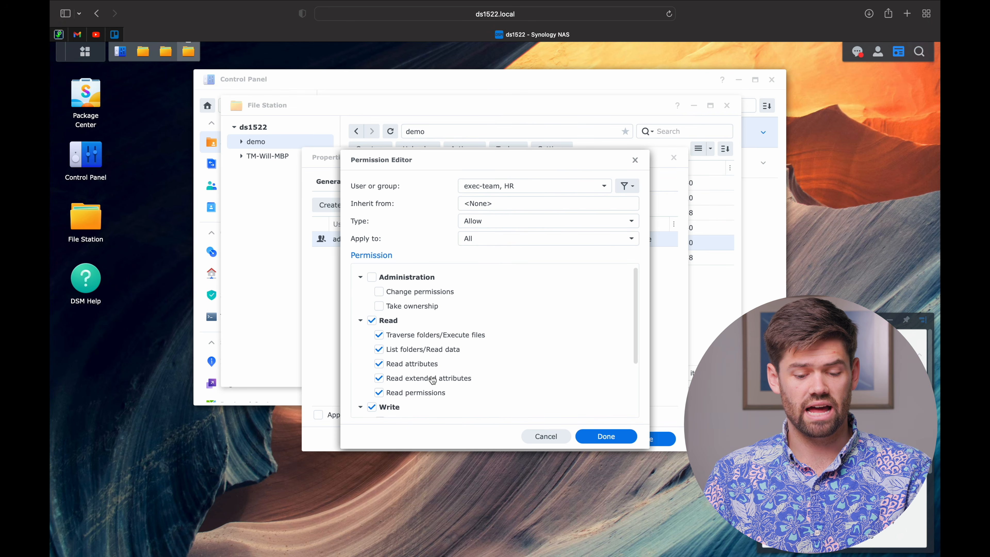
Finish the HR folder's permission entry for exec-team and HR and save the folder's properties.
scroll(433, 381, "down", 3)
left_click(623, 440)
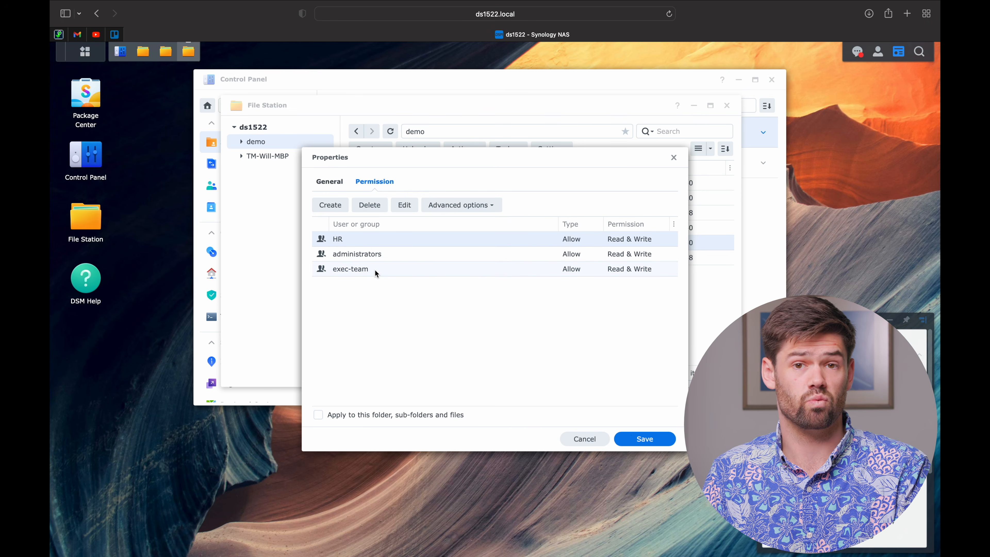
left_click(645, 439)
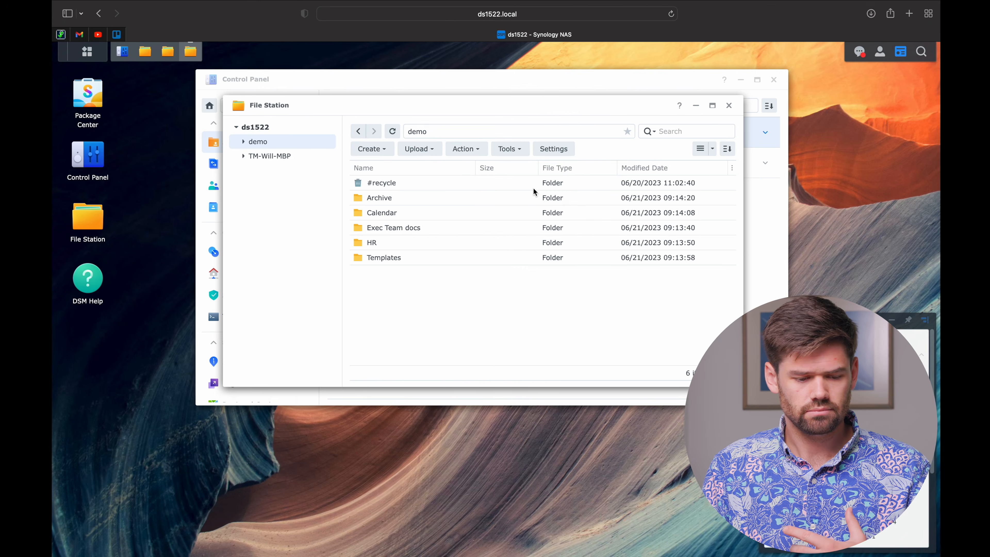
Add user01 to the HR group in Control Panel's user settings and save the change.
left_click(632, 81)
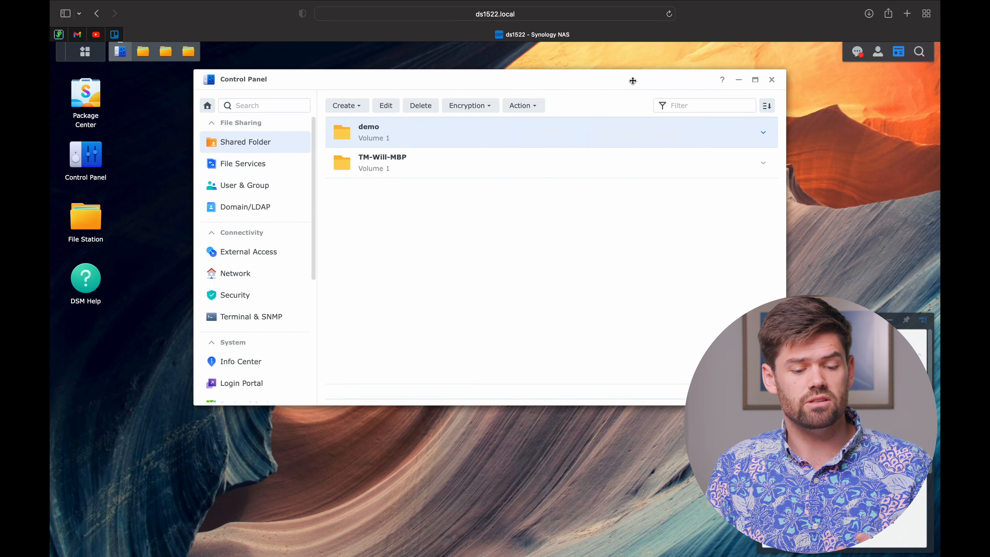
left_click(262, 187)
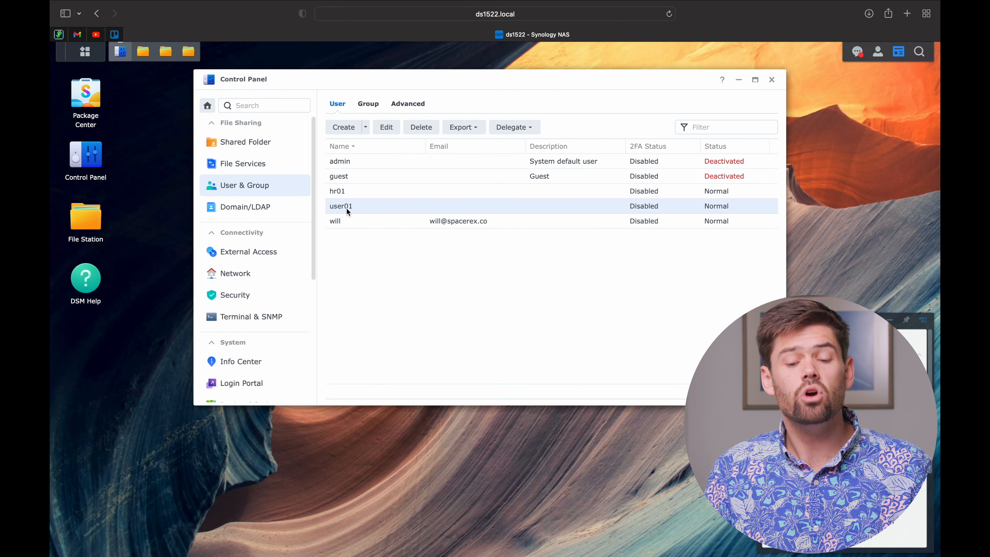
left_click(387, 127)
left_click(318, 121)
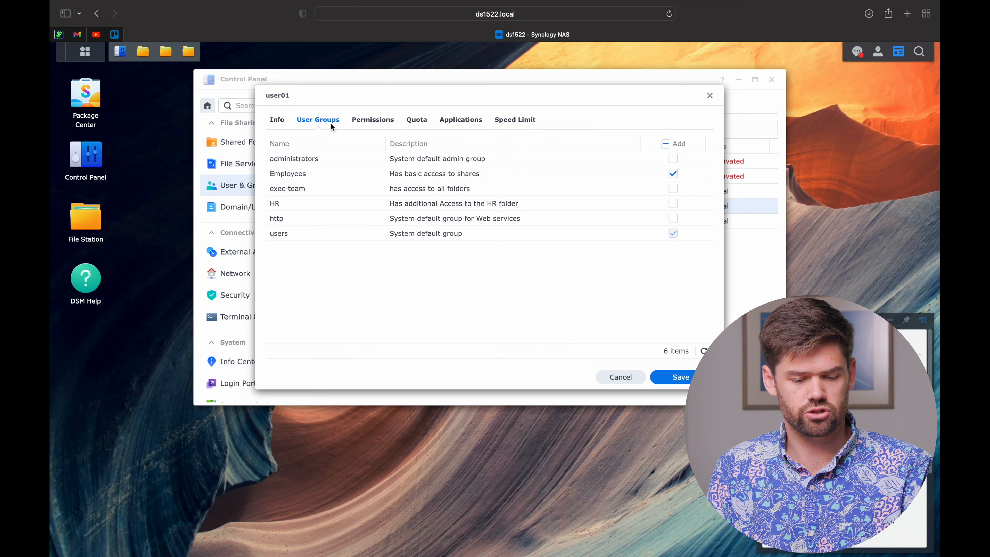
left_click(671, 205)
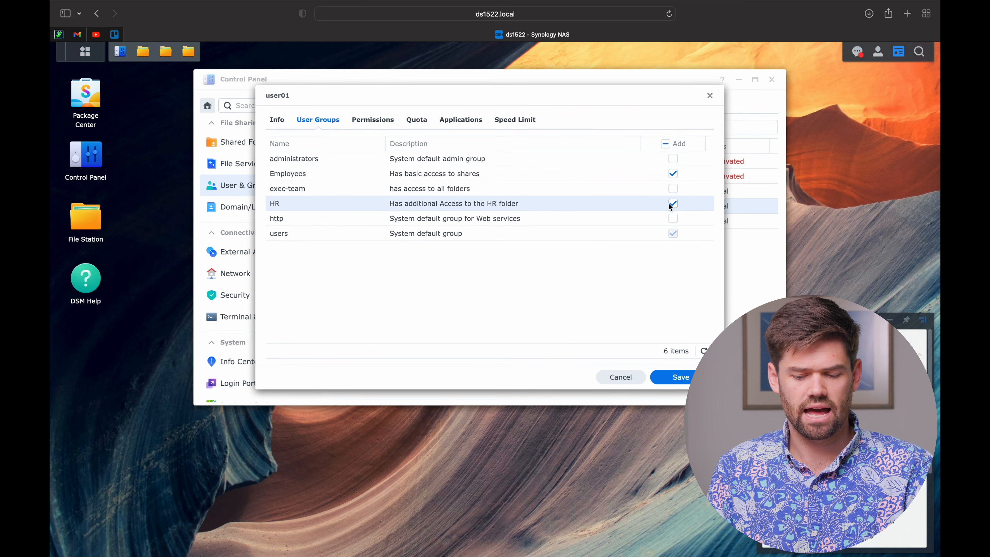
left_click(682, 381)
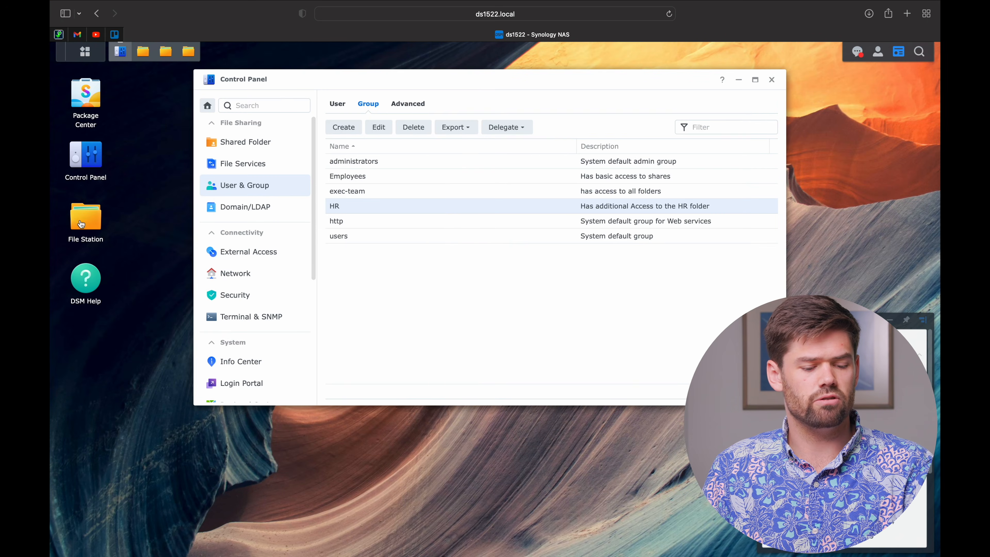
Return to File Station and remove the Employees entry from the demo shared folder's permissions.
left_click(81, 223)
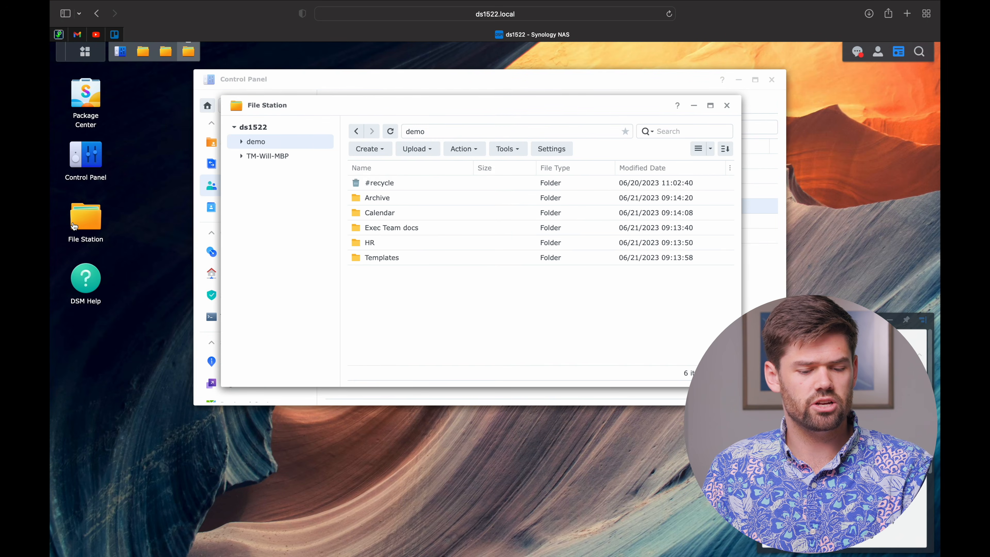
right_click(271, 148)
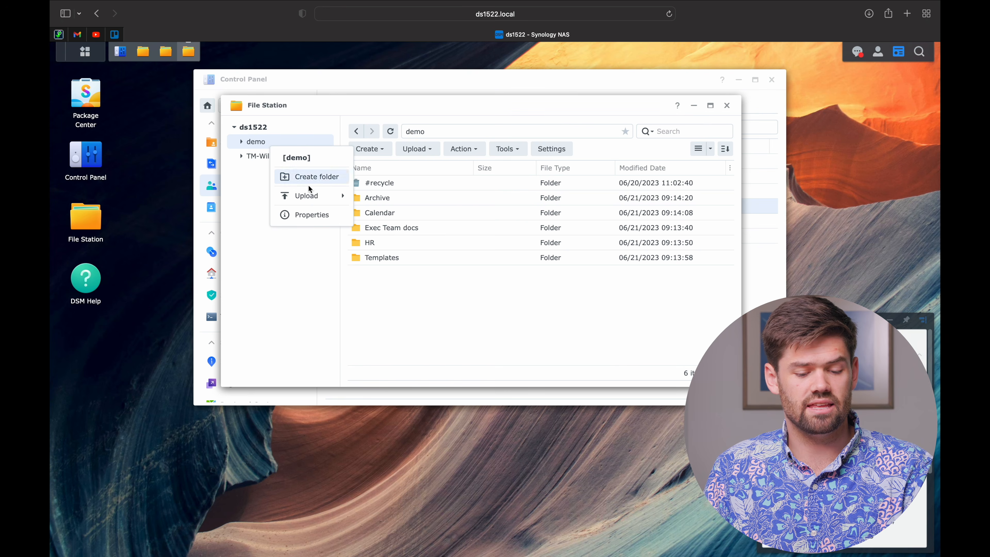
left_click(316, 217)
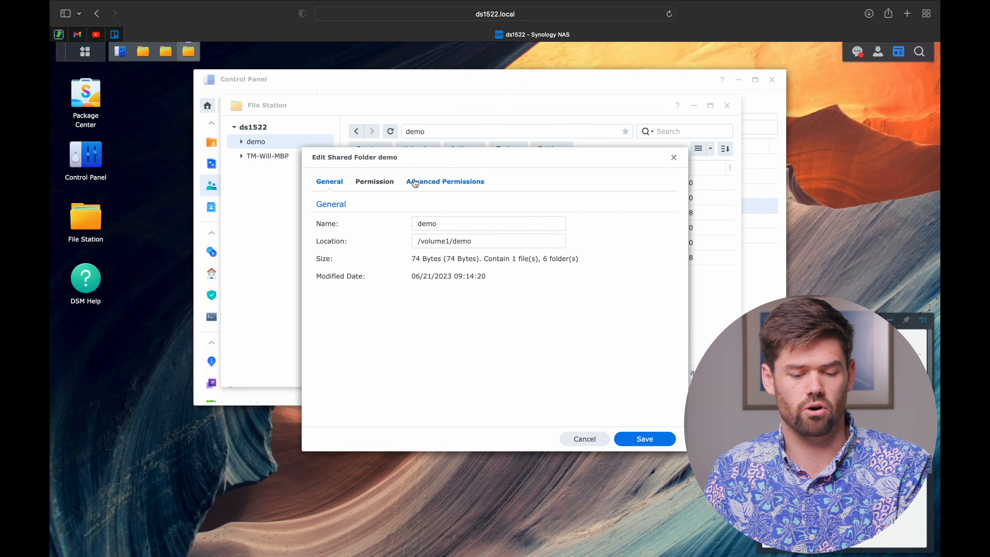
left_click(375, 184)
left_click(355, 237)
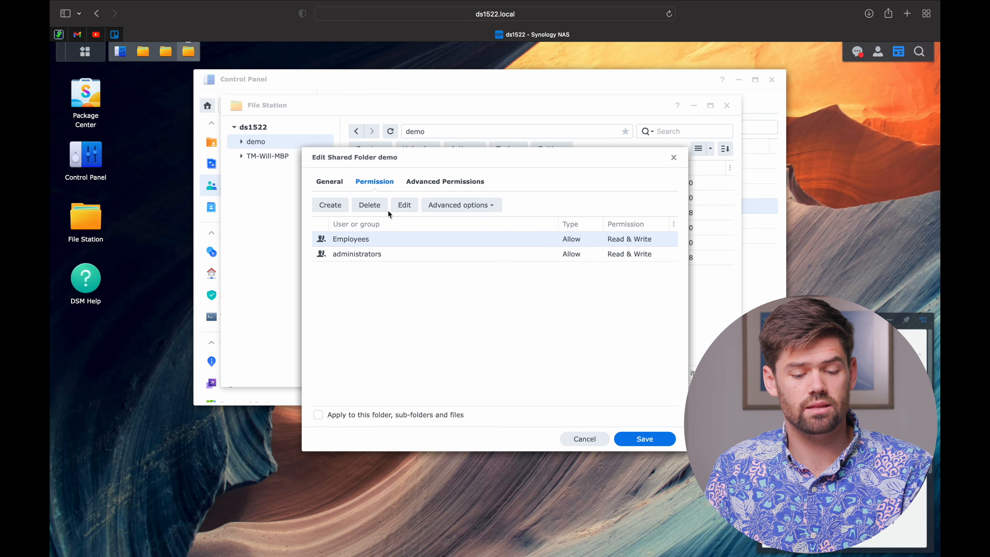
left_click(376, 210)
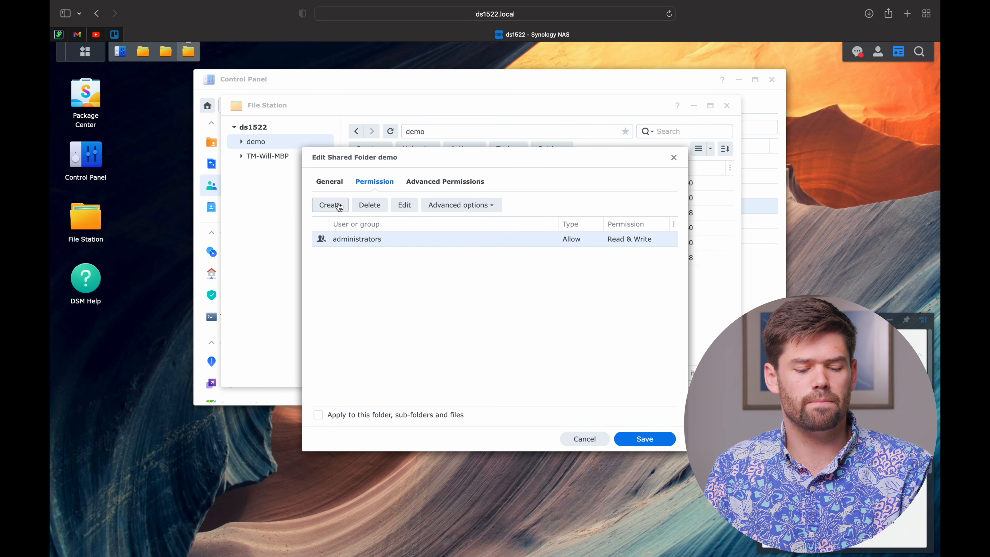
Create an Allow permission entry on the demo shared folder giving exec-team all Read and Write permissions.
left_click(330, 205)
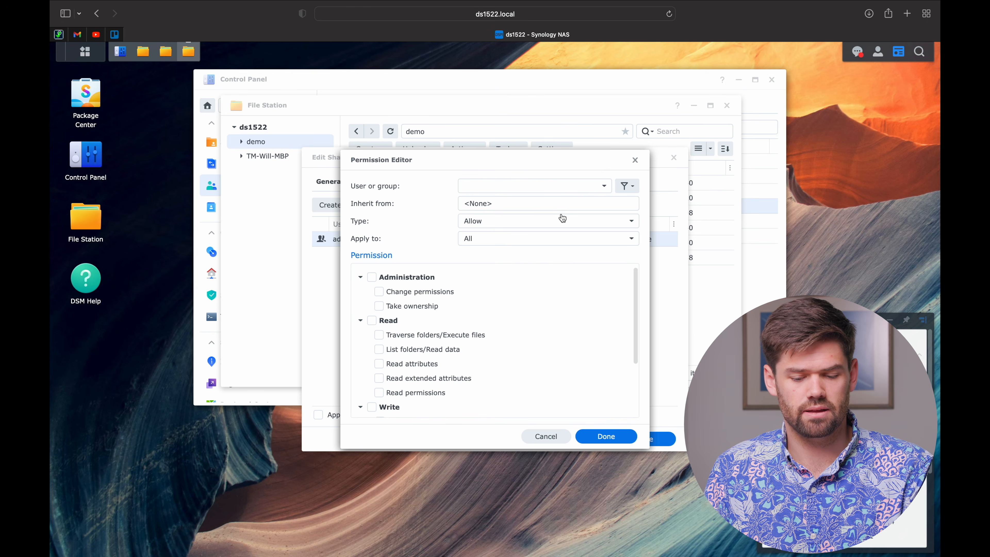
left_click(511, 184)
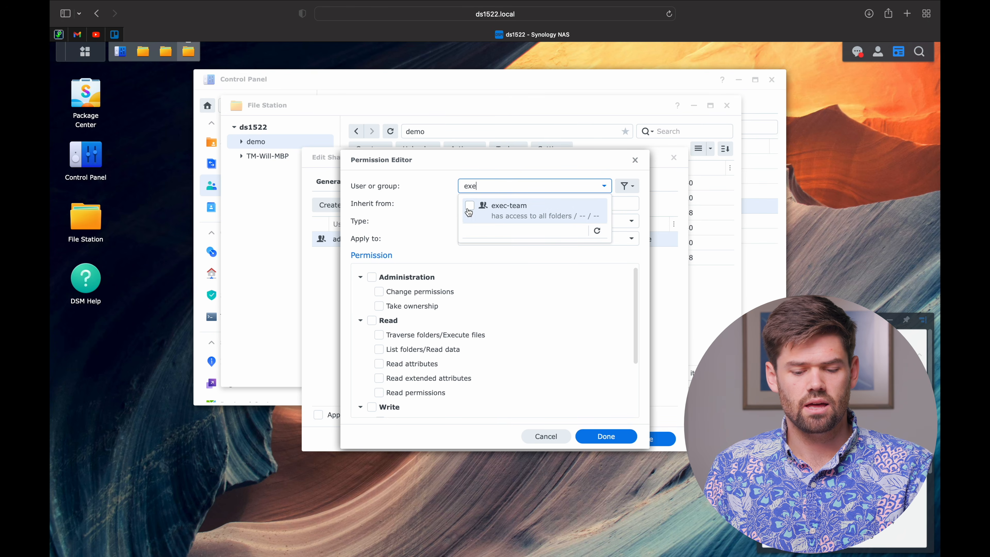
left_click(371, 320)
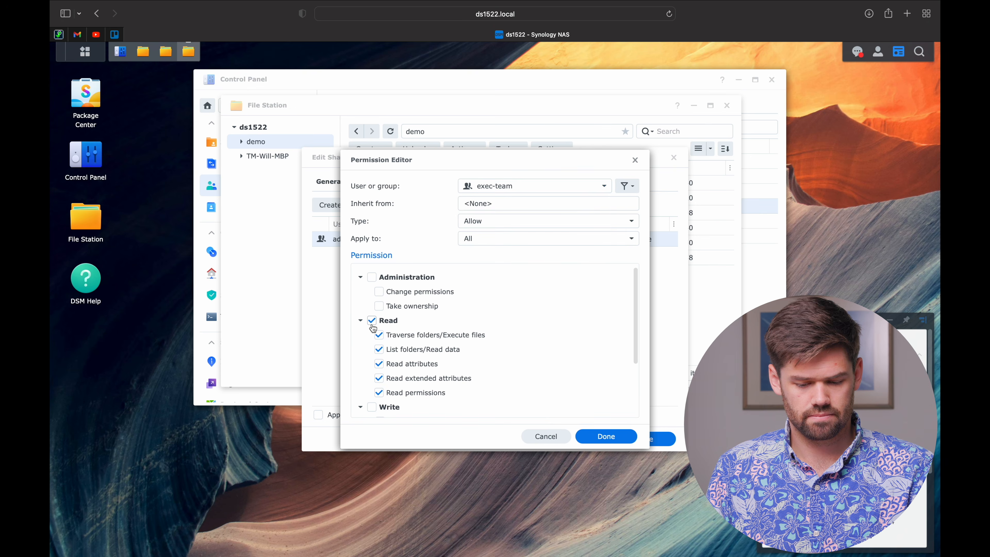
scroll(371, 324, "down", 3)
left_click(371, 323)
scroll(371, 326, "up", 3)
left_click(606, 436)
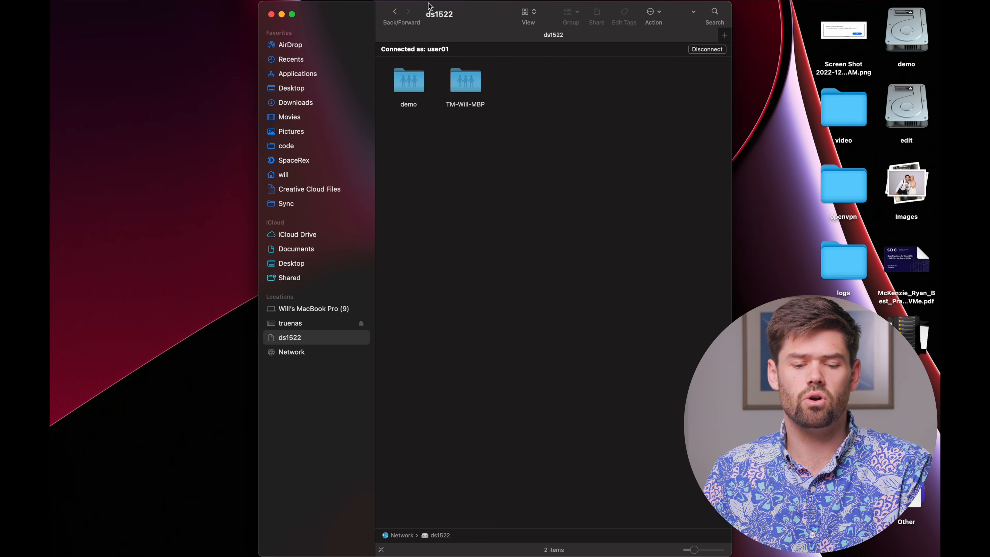
Switch to Finder and open the demo share while connected as user01 to examine its access.
double_click(419, 84)
left_click(510, 206)
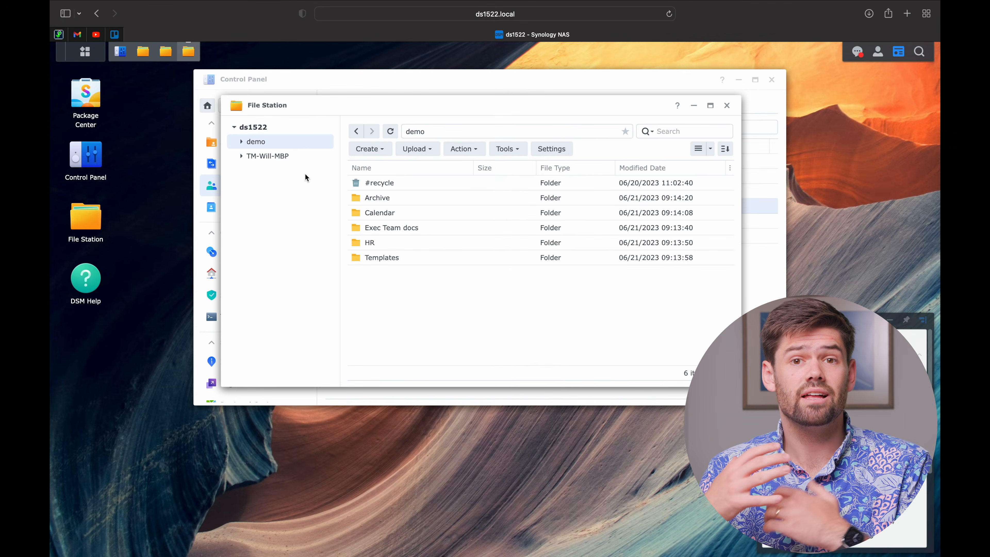
Apply the demo shared folder's permissions to this folder, sub-folders and files in File Station and save.
right_click(264, 141)
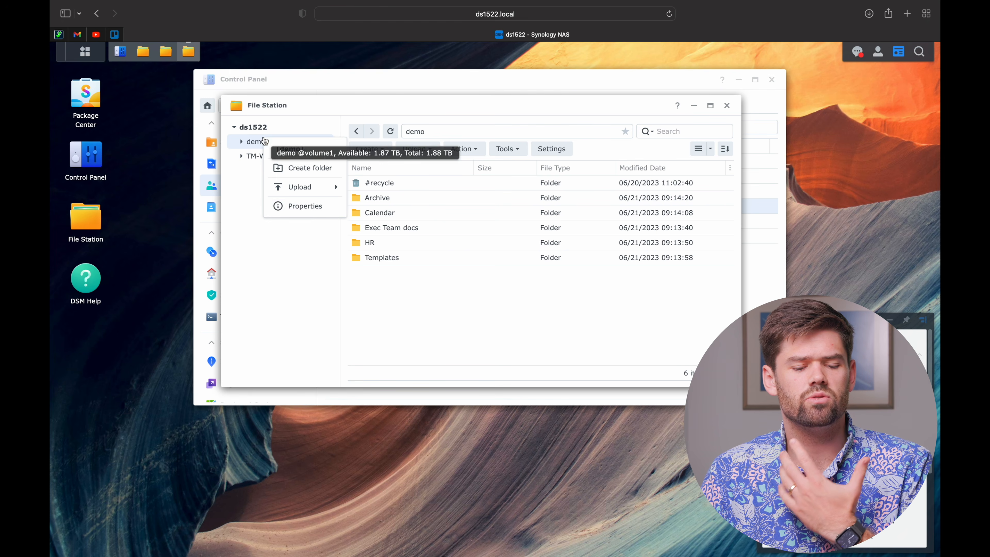
left_click(310, 214)
left_click(367, 185)
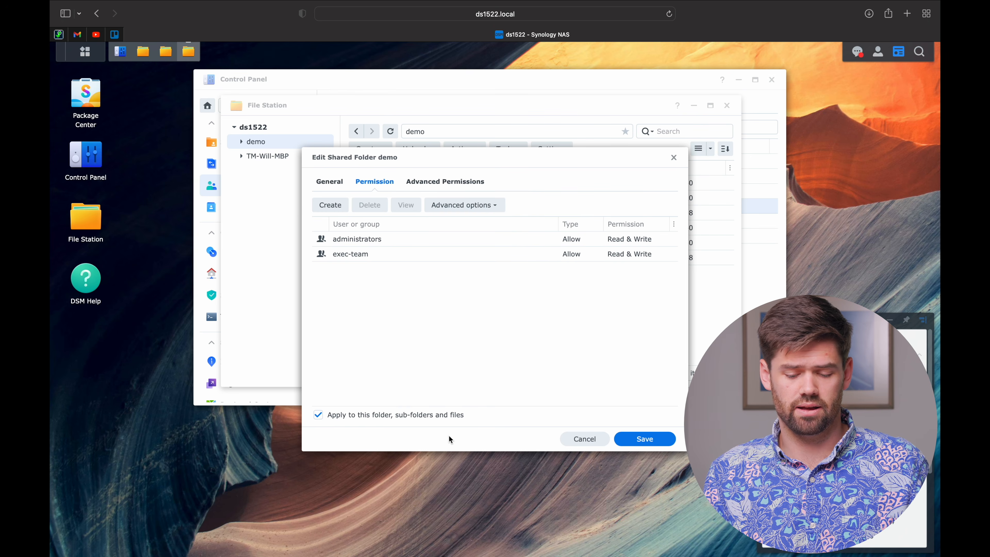
left_click(633, 440)
Start a new permission entry on the demo shared folder with all Read permissions for the Employees group.
left_click(277, 141)
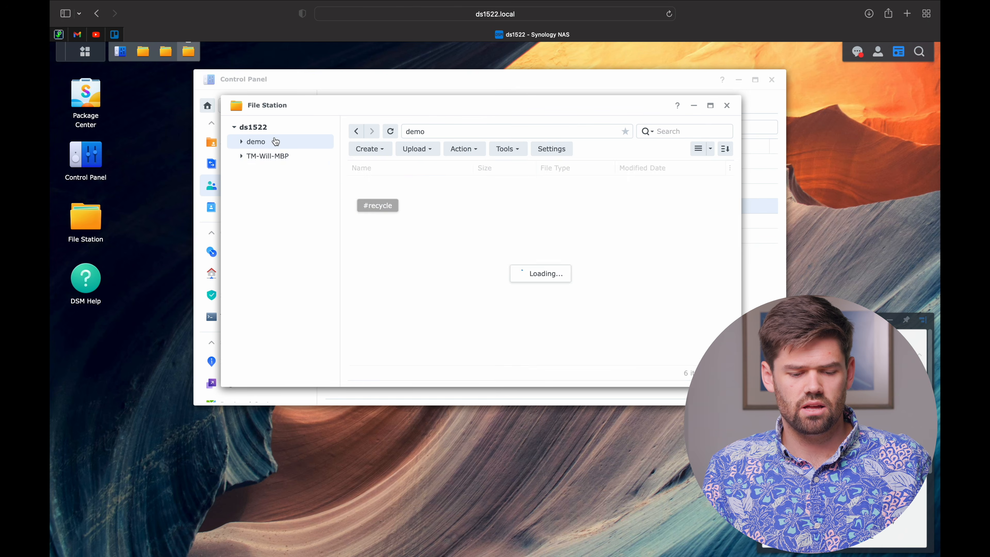
right_click(277, 141)
left_click(318, 205)
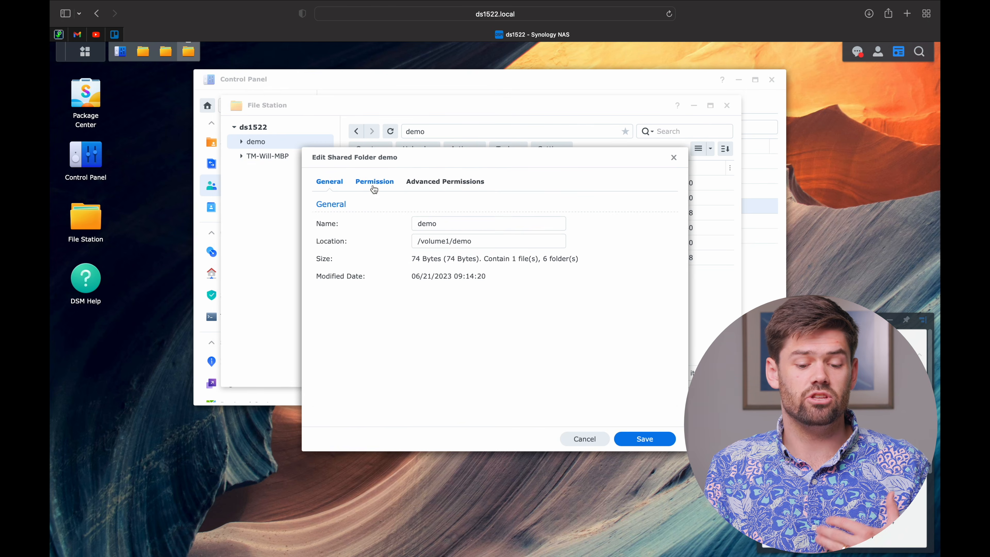
left_click(375, 181)
left_click(329, 203)
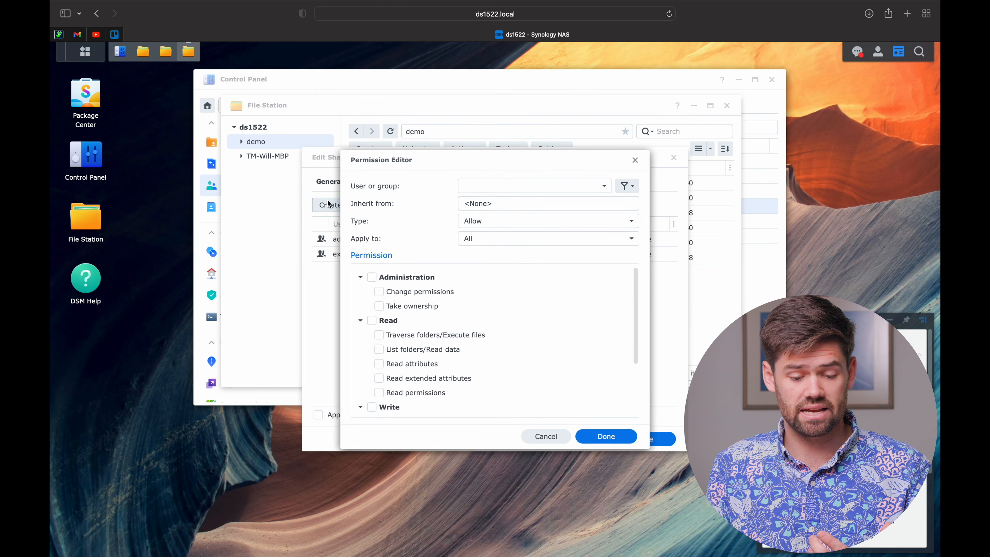
left_click(370, 321)
left_click(486, 185)
type("emp")
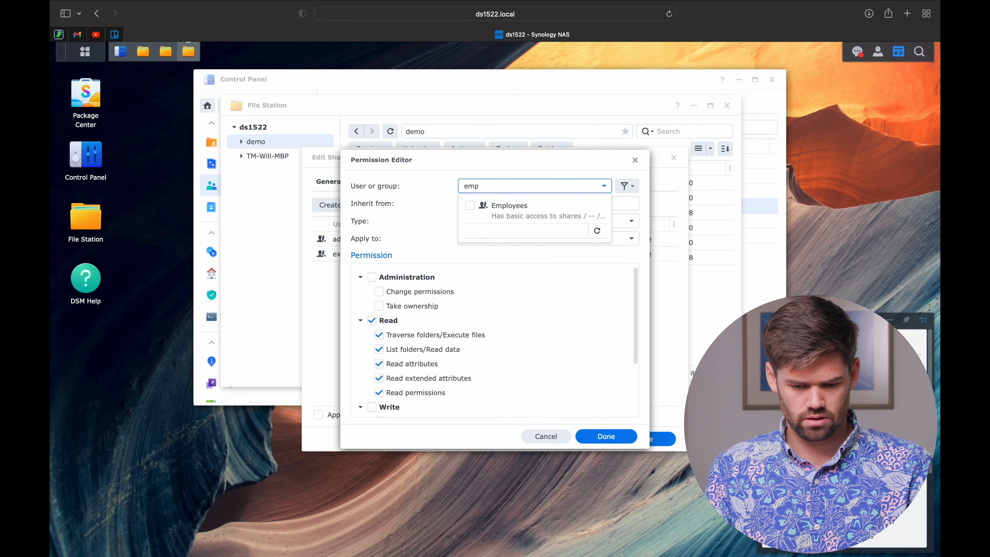
left_click(470, 206)
Limit the Employees entry to This folder only and save the demo shared folder's permissions.
left_click(411, 235)
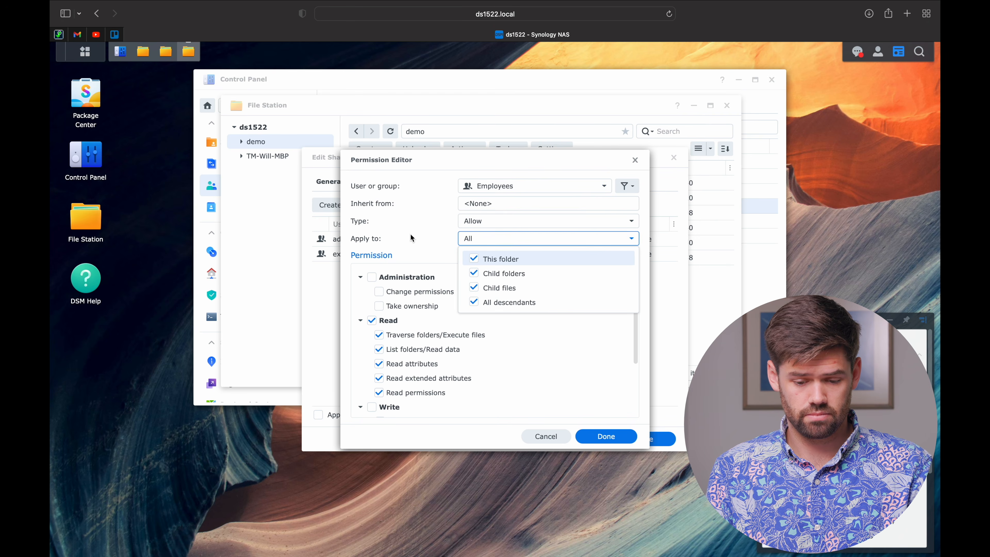
left_click(474, 302)
left_click(474, 273)
left_click(474, 287)
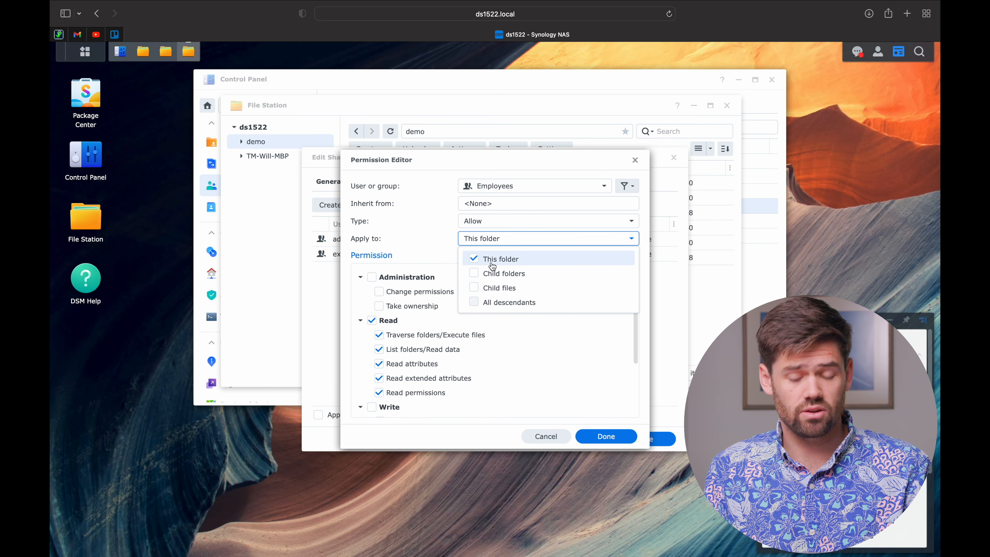
left_click(621, 437)
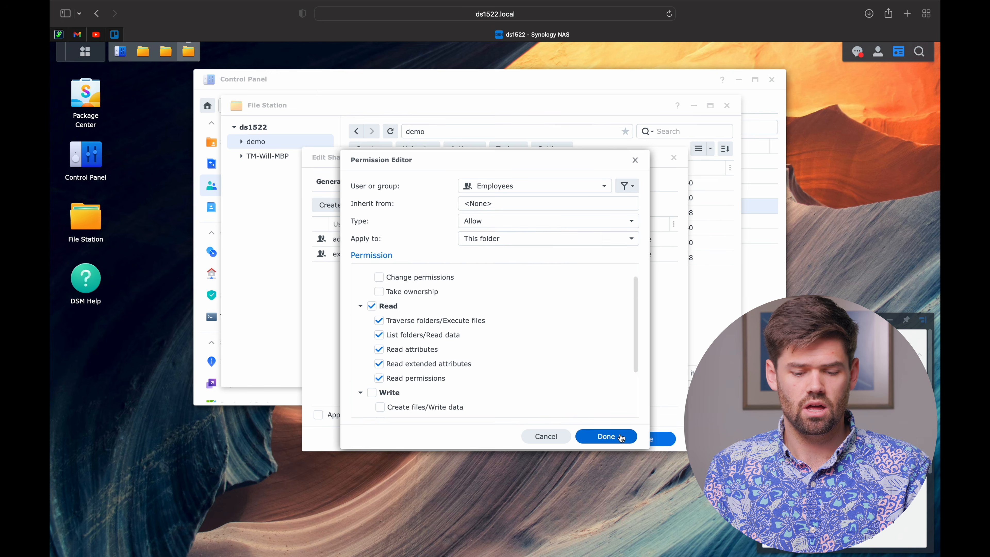
left_click(621, 437)
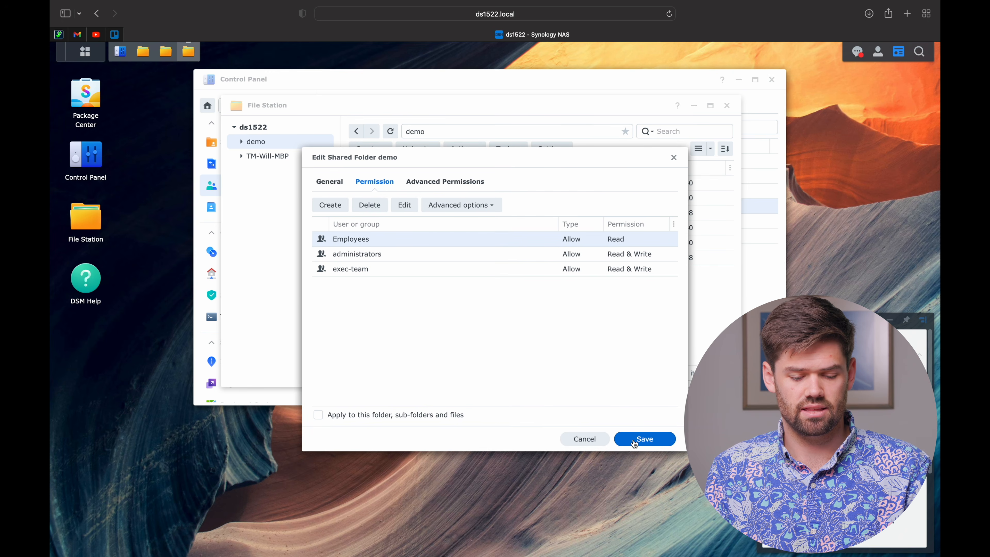
left_click(634, 439)
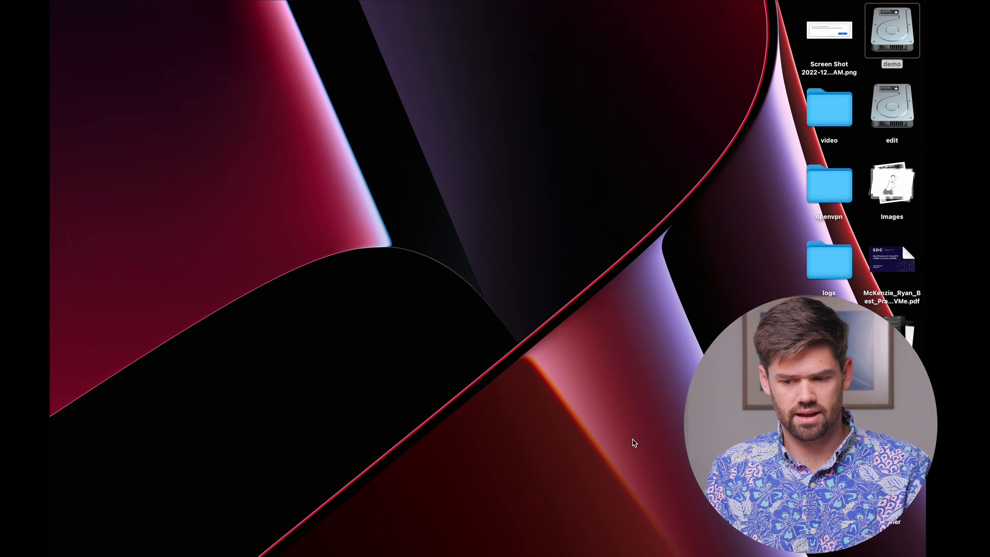
Open the mounted demo share from the Mac desktop to check which folders are accessible.
left_click(931, 12)
double_click(912, 41)
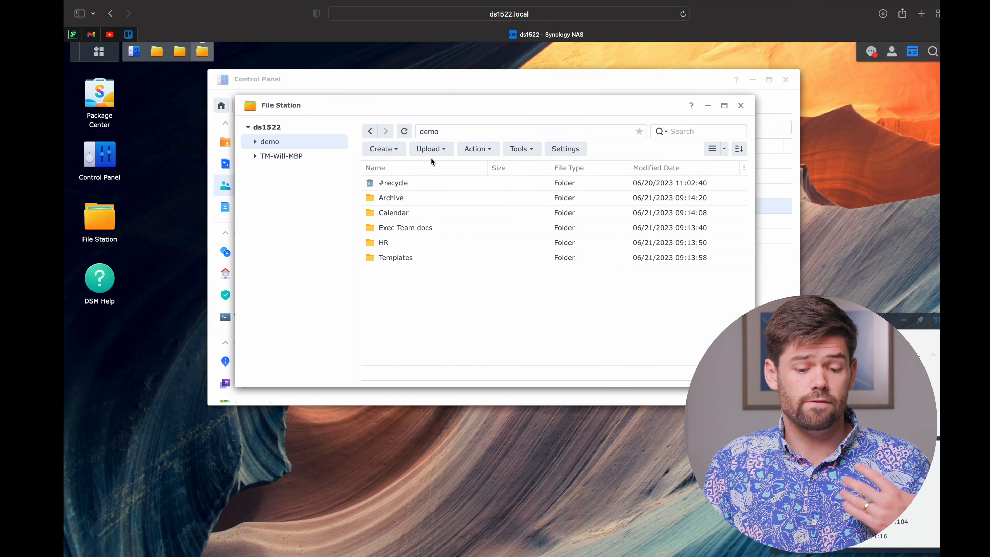
Review the demo shared folder's general settings in Control Panel, including the option to hide sub-folders, and cancel without changes.
left_click(351, 82)
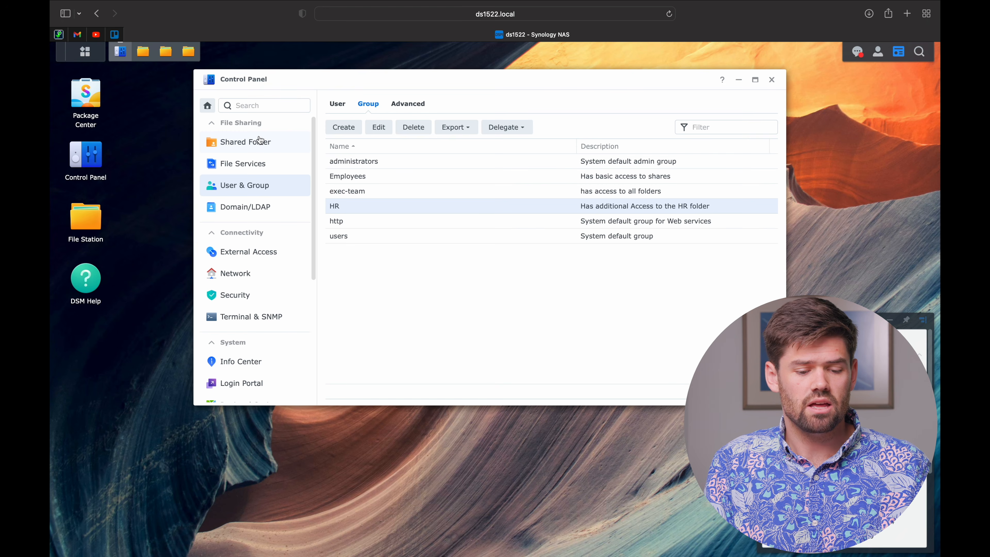
left_click(261, 146)
left_click(388, 126)
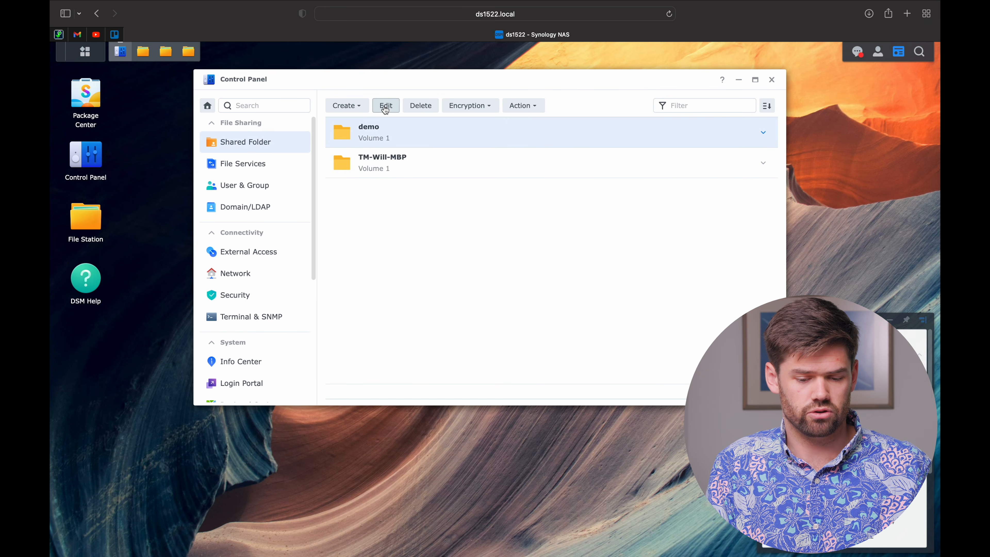
left_click(385, 105)
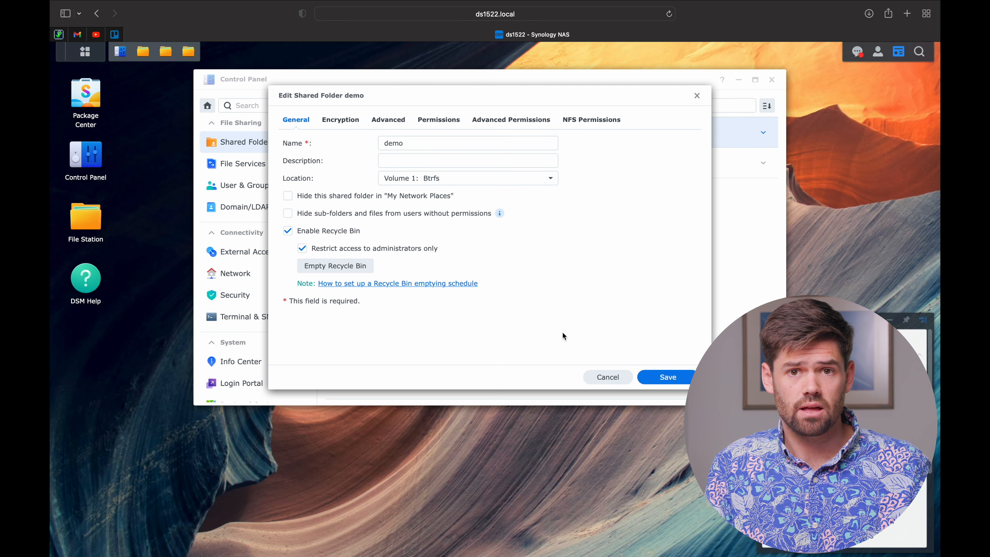
left_click(600, 376)
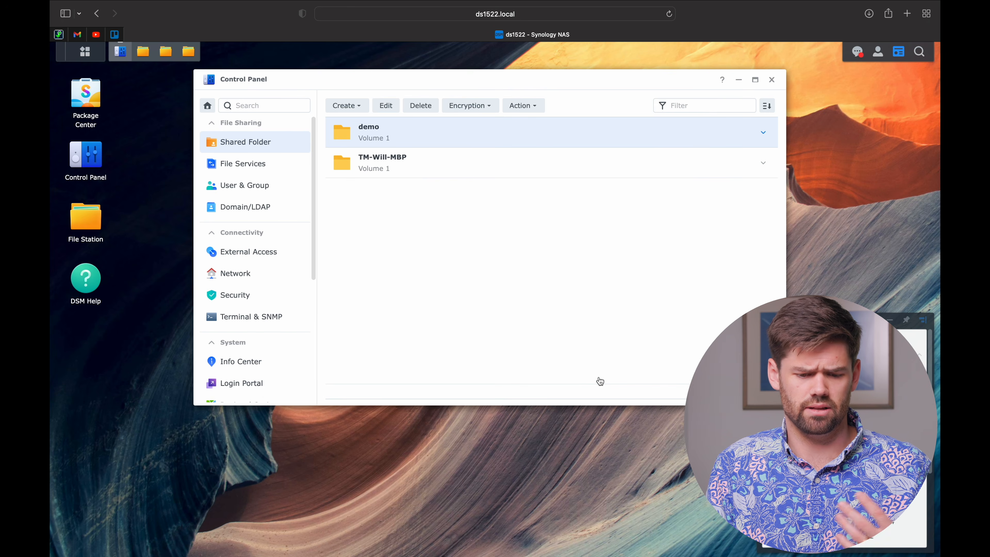
Close Control Panel and move the front File Station window clear of the one behind it.
left_click(771, 79)
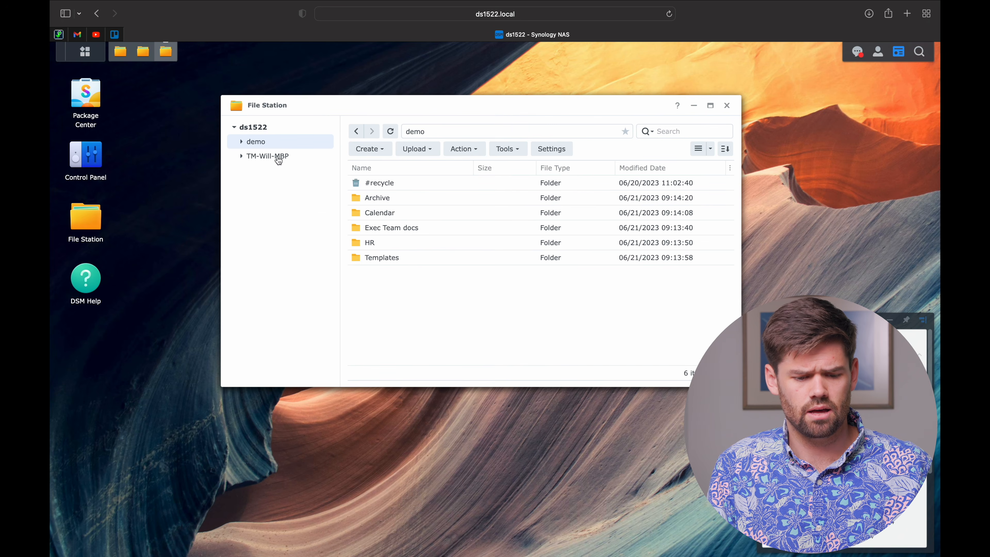
left_click_drag(364, 112, 335, 134)
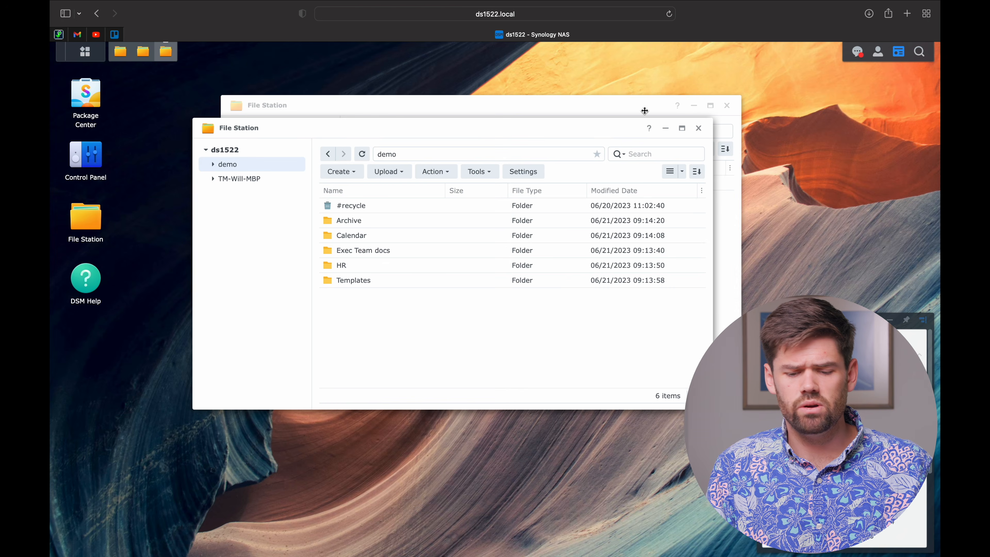
Close the rear File Station window and open the permission settings of the Templates folder in the demo share.
left_click(728, 108)
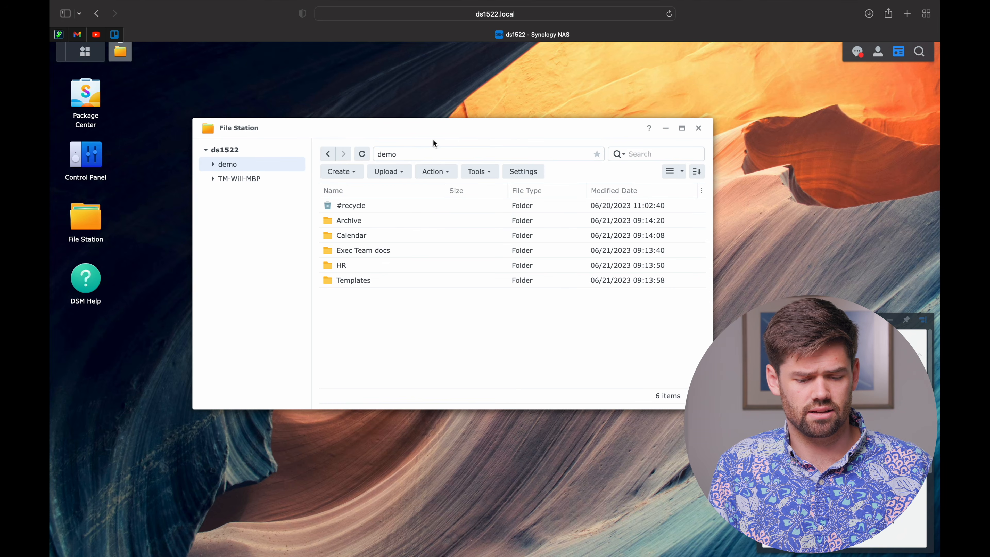
left_click_drag(403, 125, 409, 119)
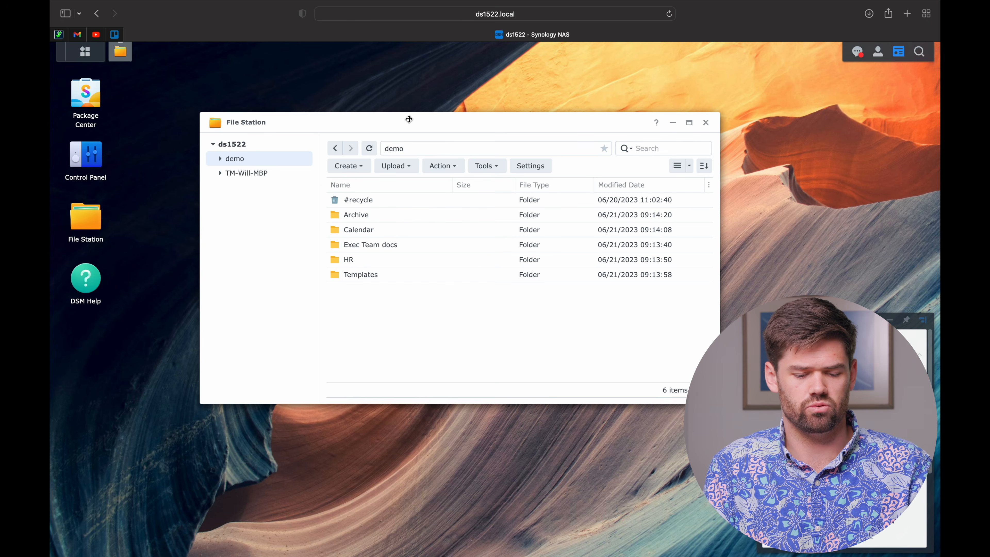
left_click(354, 275)
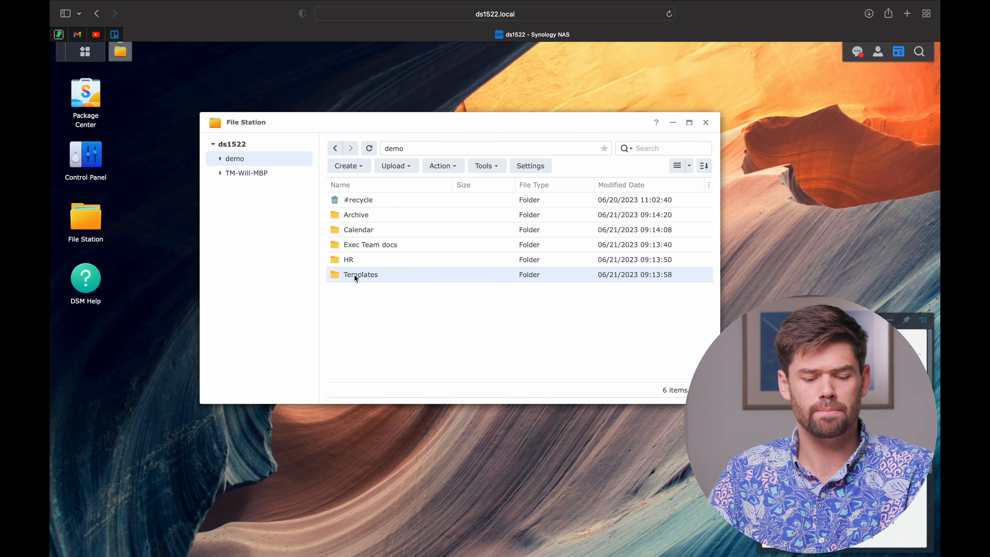
right_click(355, 277)
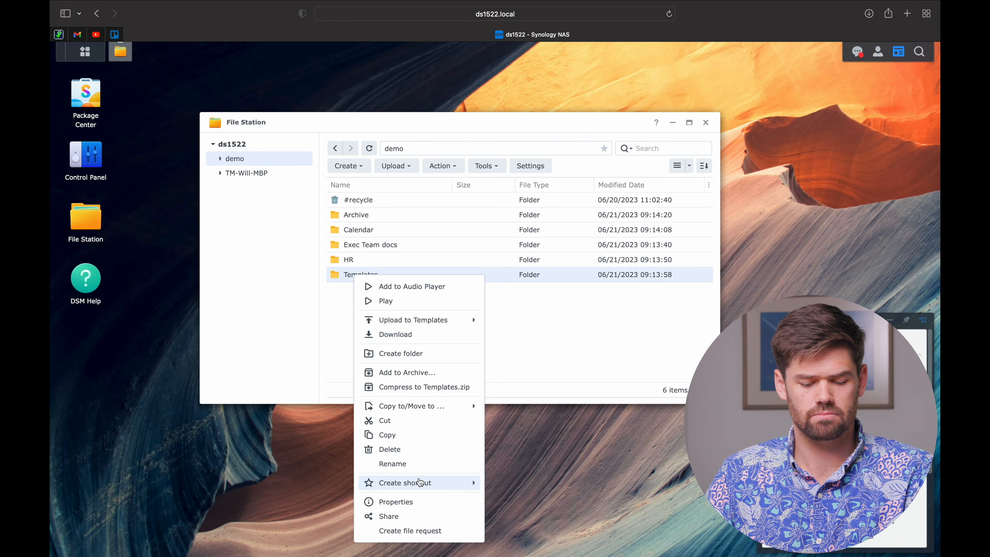
left_click(408, 509)
left_click(375, 181)
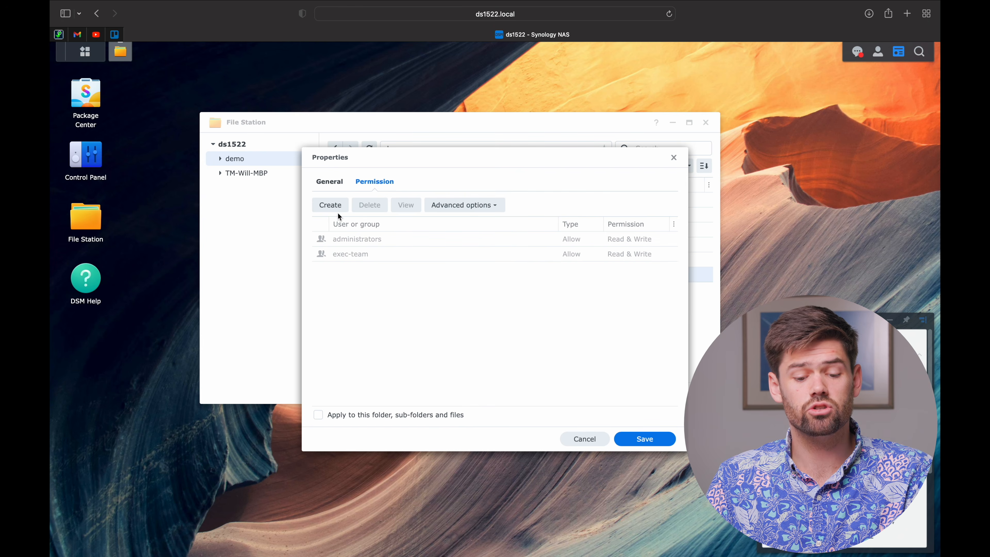
Start a new permission entry on the Templates folder for the Employees group.
left_click(326, 209)
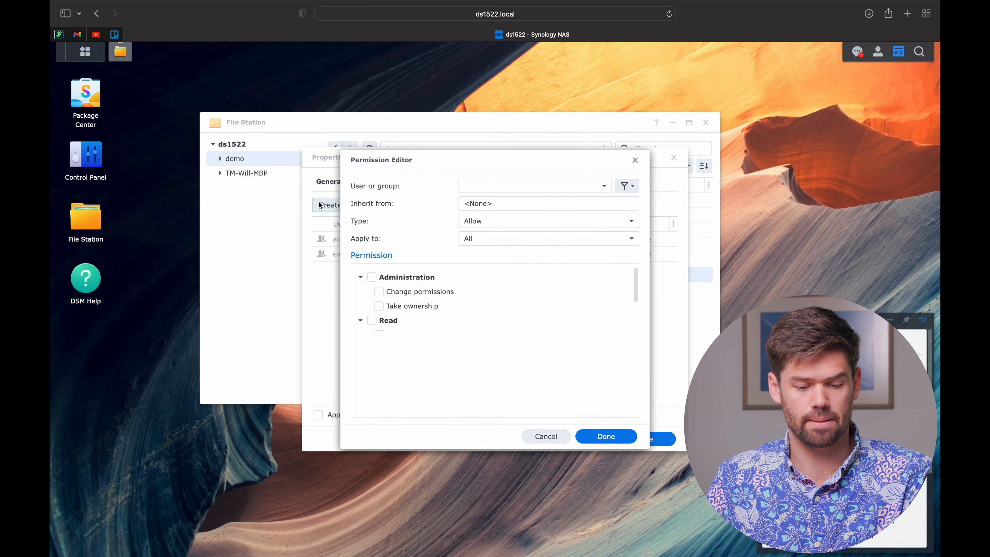
left_click(487, 187)
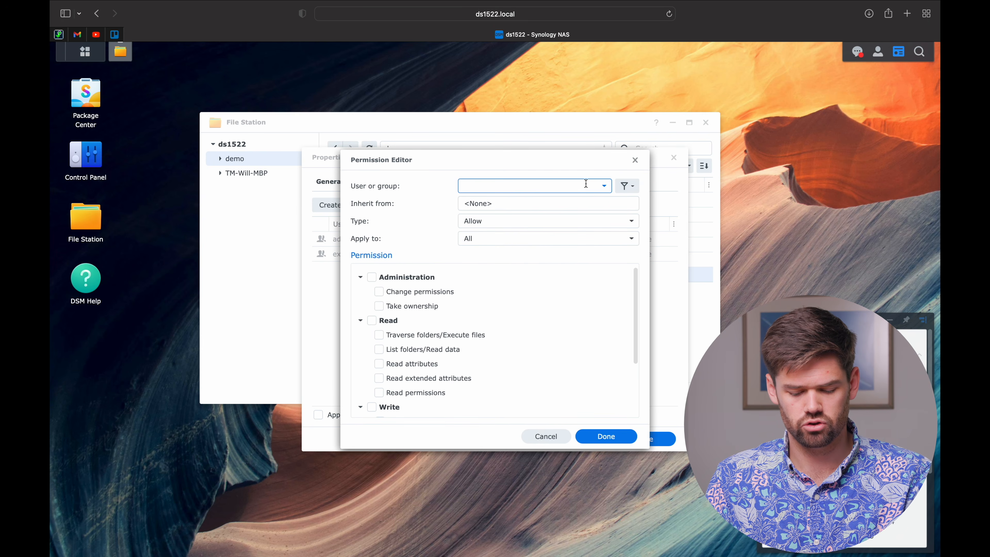
type("emp")
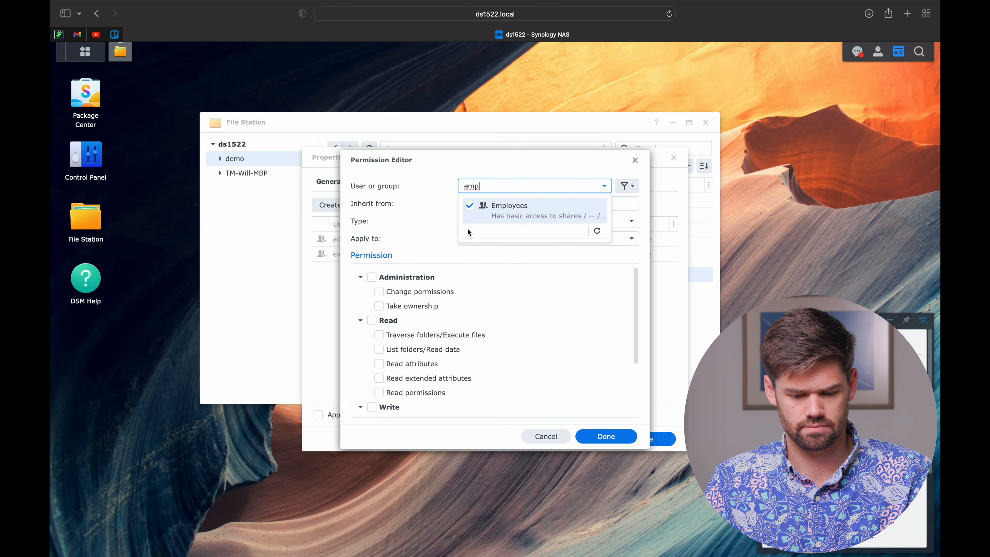
key("Return")
Grant the Employees entry all Read and Write permissions and save the Templates folder's permissions.
left_click(372, 321)
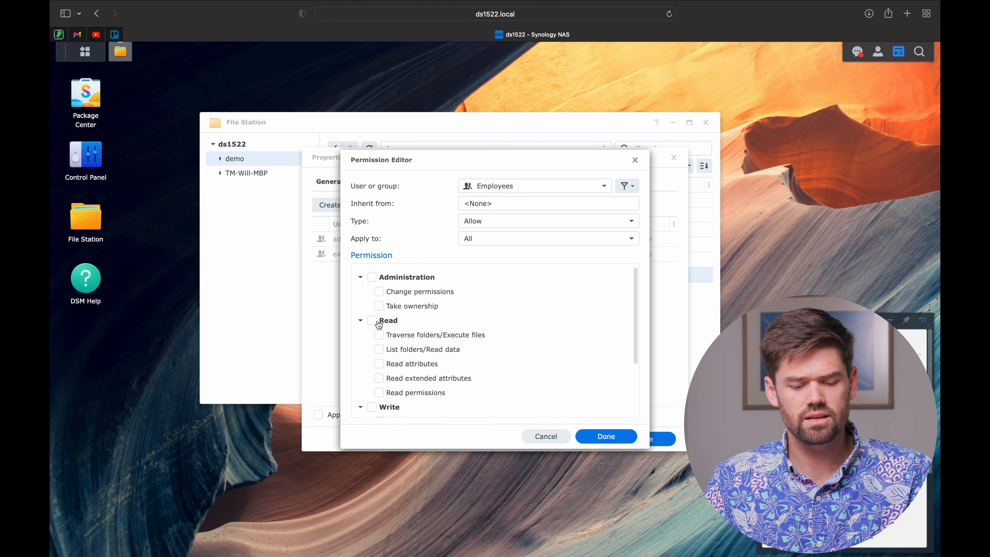
left_click(371, 407)
scroll(374, 412, "down", 4)
scroll(374, 413, "up", 4)
scroll(372, 410, "down", 5)
scroll(371, 411, "up", 5)
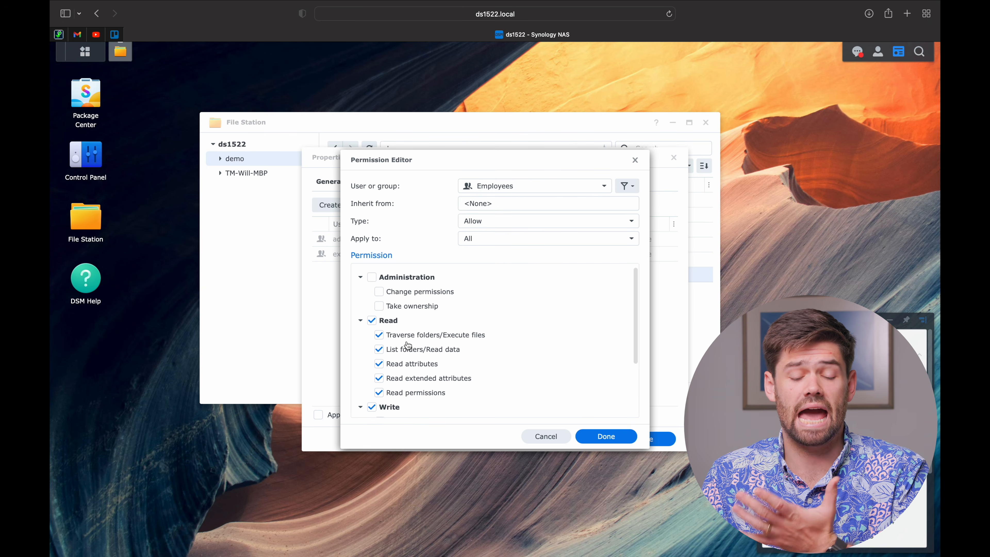
left_click(620, 436)
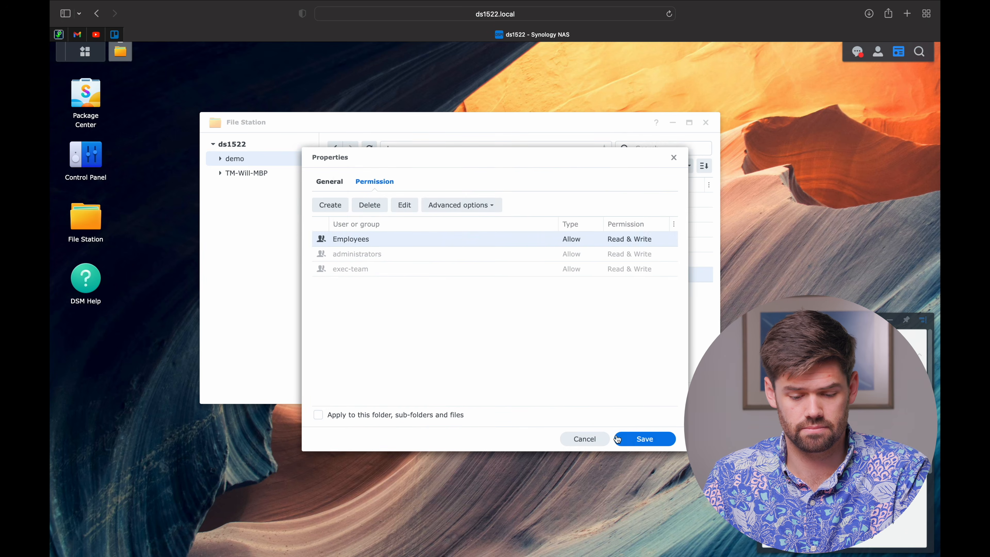
left_click(655, 440)
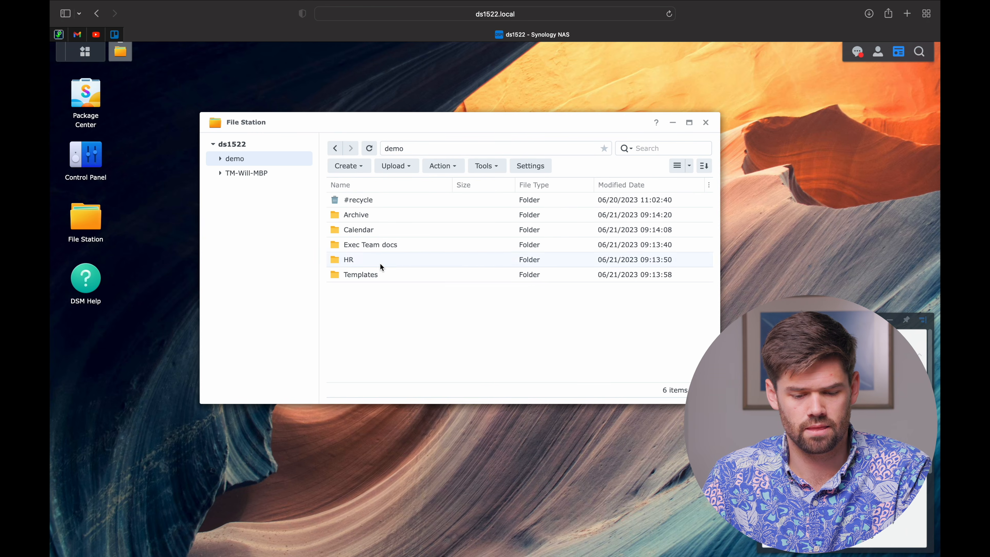
Add an Allow entry with Read and Write permissions for the HR group to the HR folder and save it.
left_click(380, 262)
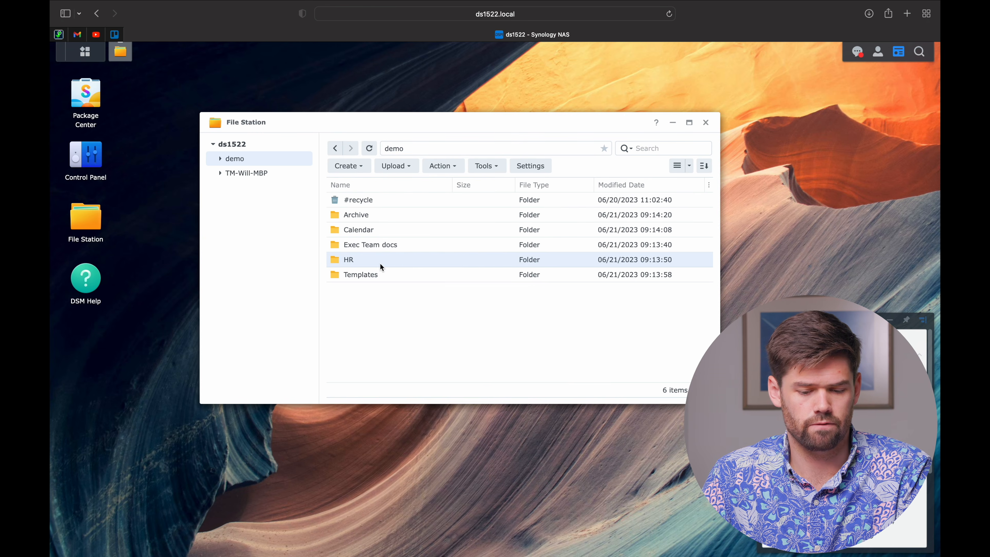
right_click(380, 263)
left_click(424, 492)
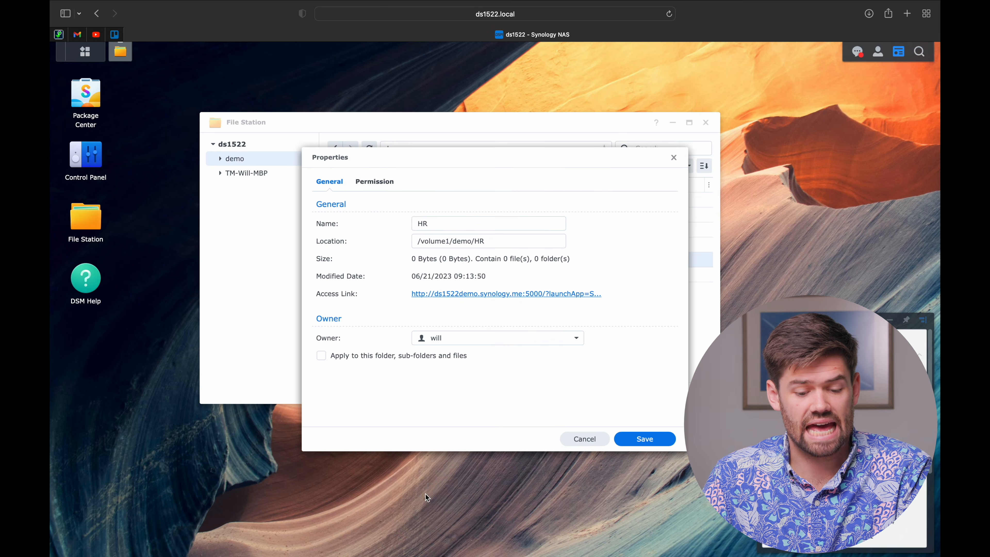
left_click(377, 186)
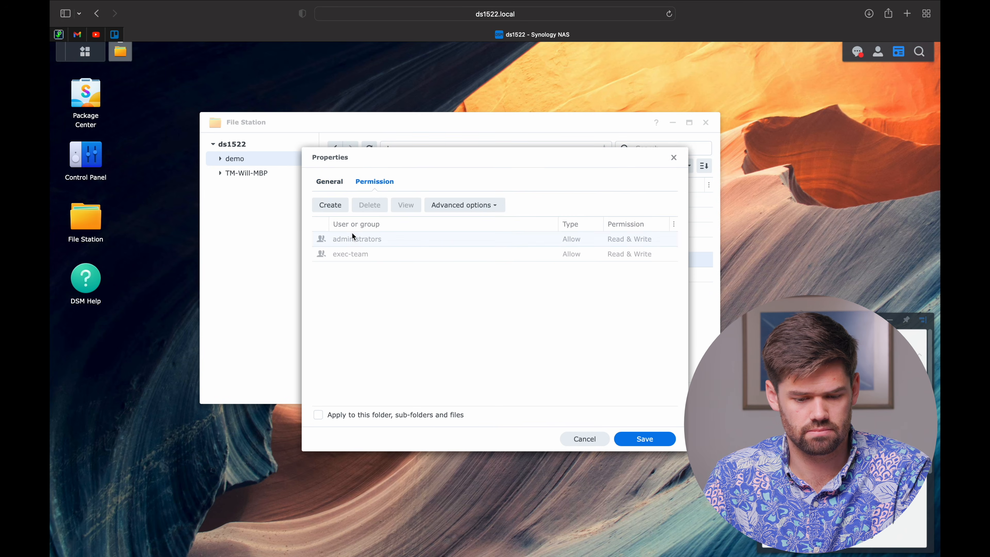
left_click(331, 205)
left_click(523, 186)
type("hr")
left_click(480, 221)
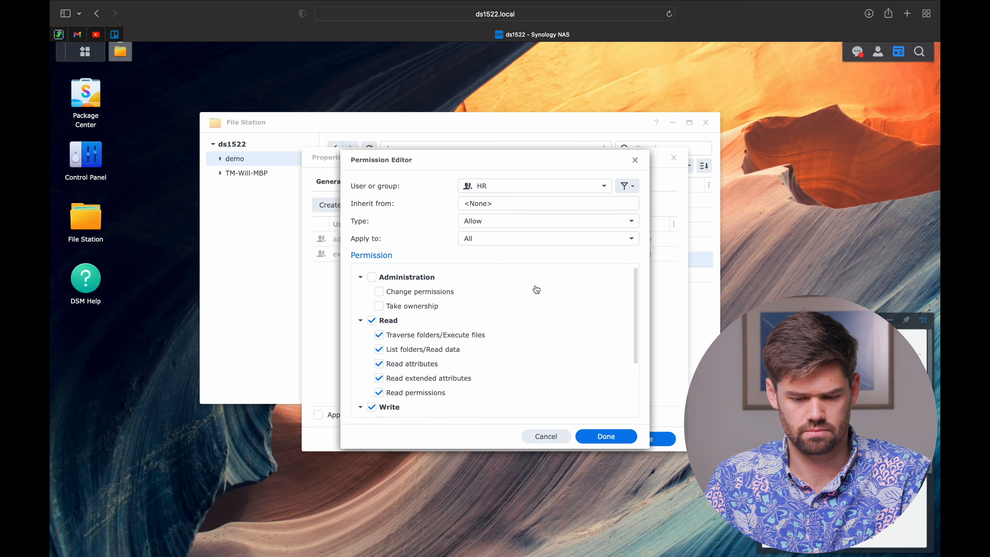
left_click(593, 438)
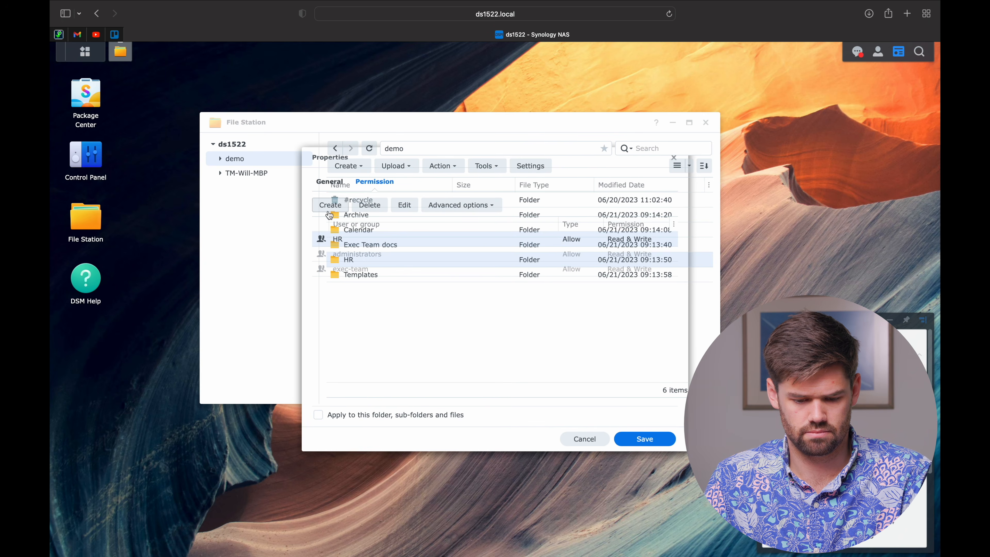
left_click(655, 438)
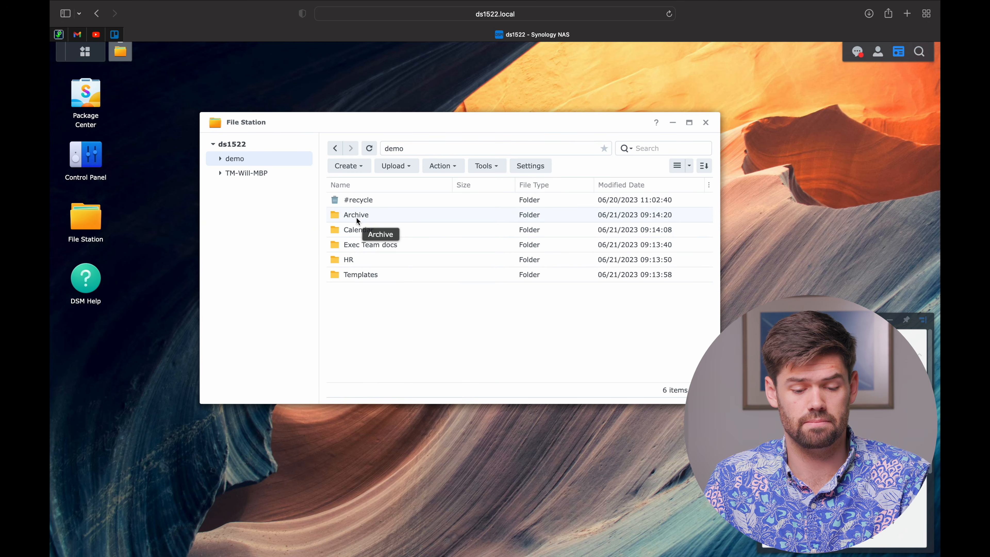
Add an Allow entry with Read and Write permissions for the Employees group to the Calendar folder and save it.
left_click(360, 228)
right_click(360, 230)
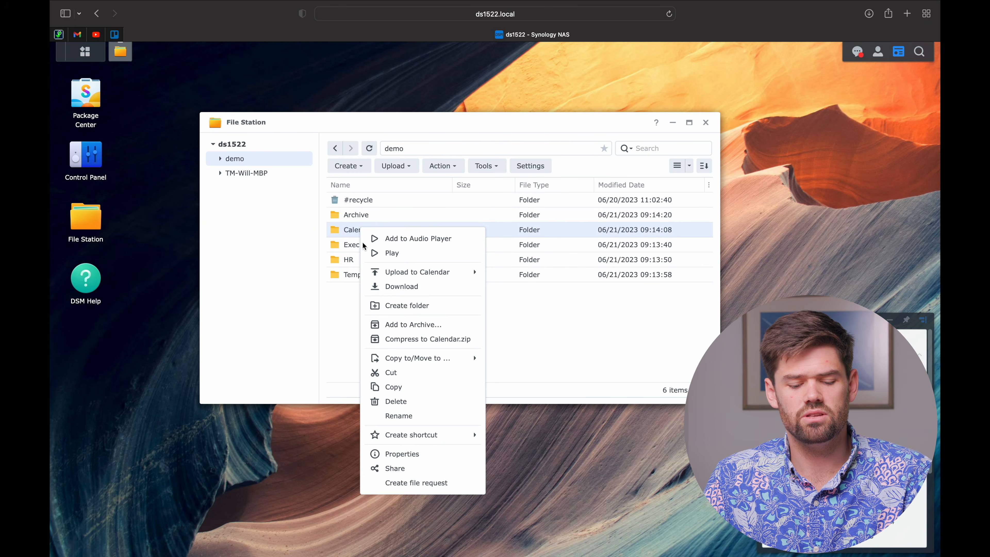
left_click(409, 454)
left_click(394, 183)
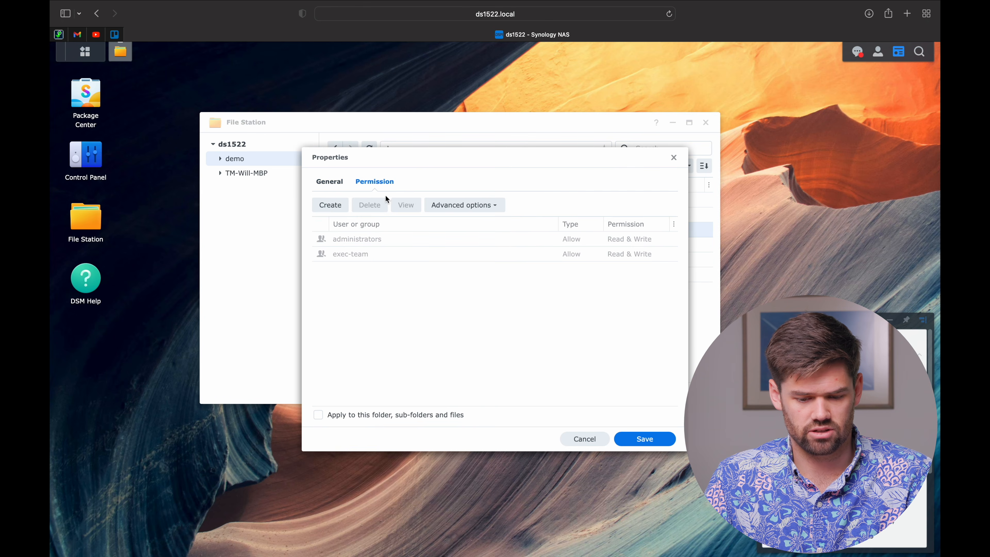
left_click(346, 201)
left_click(604, 188)
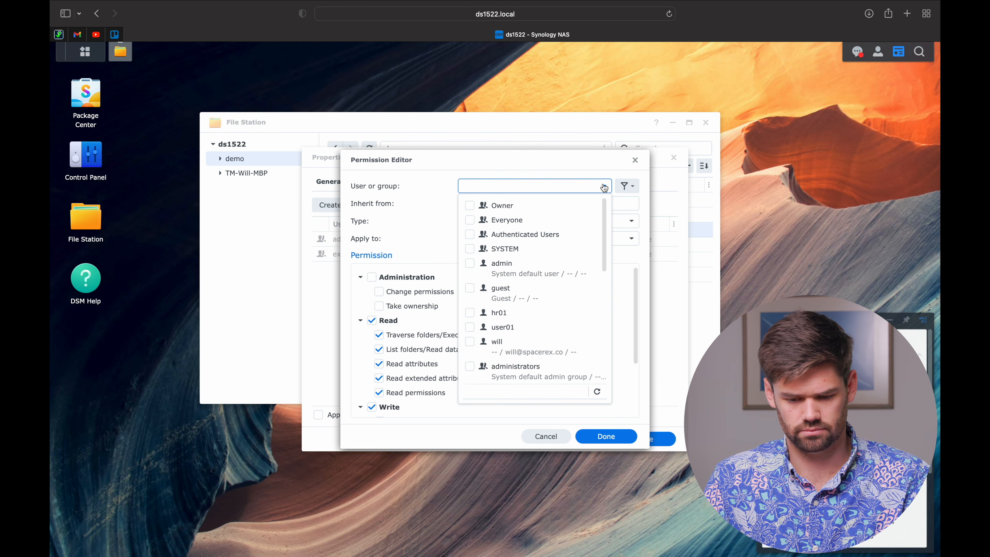
scroll(522, 269, "down", 5)
left_click(506, 302)
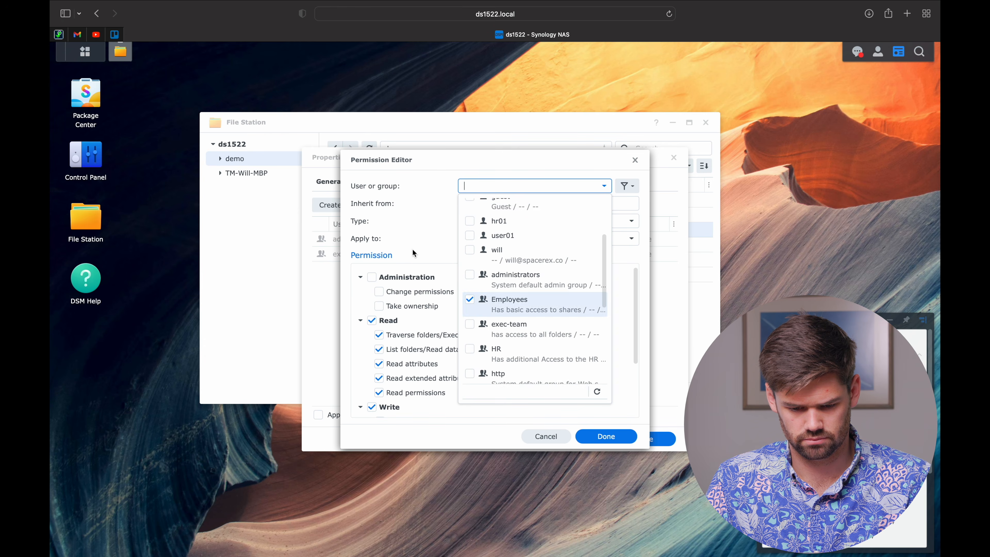
left_click(606, 436)
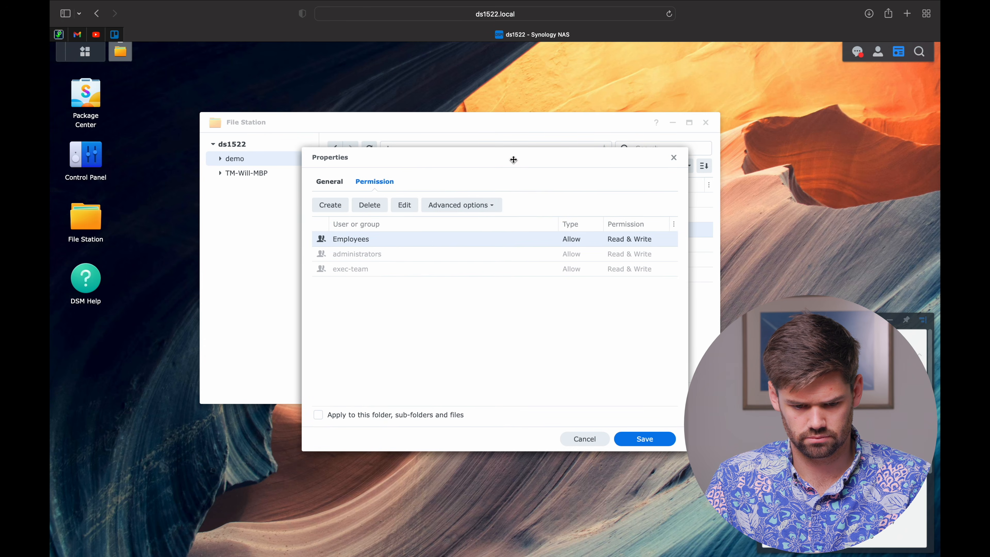
left_click(656, 432)
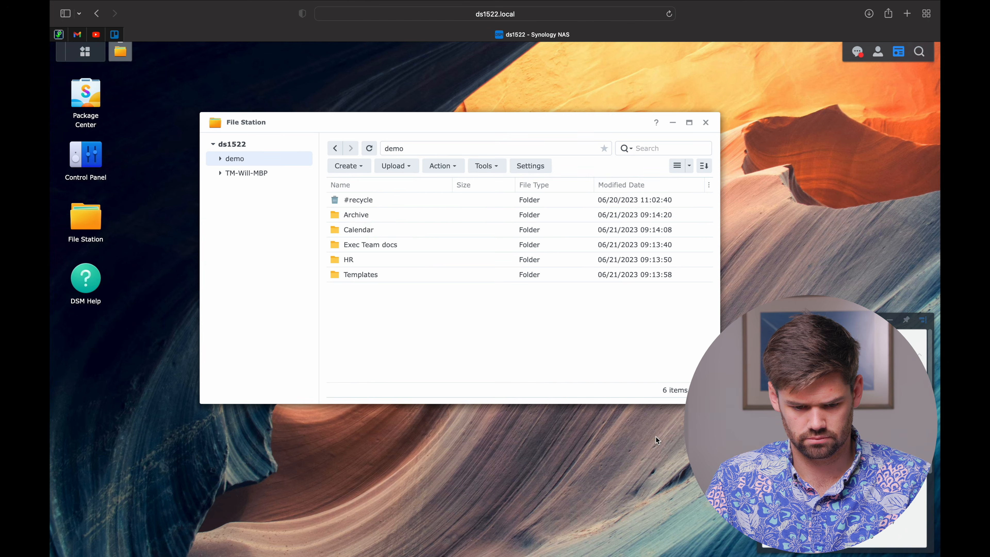
Add an Allow entry with only Read permissions for the Employees group to the Archive folder and save it.
right_click(362, 213)
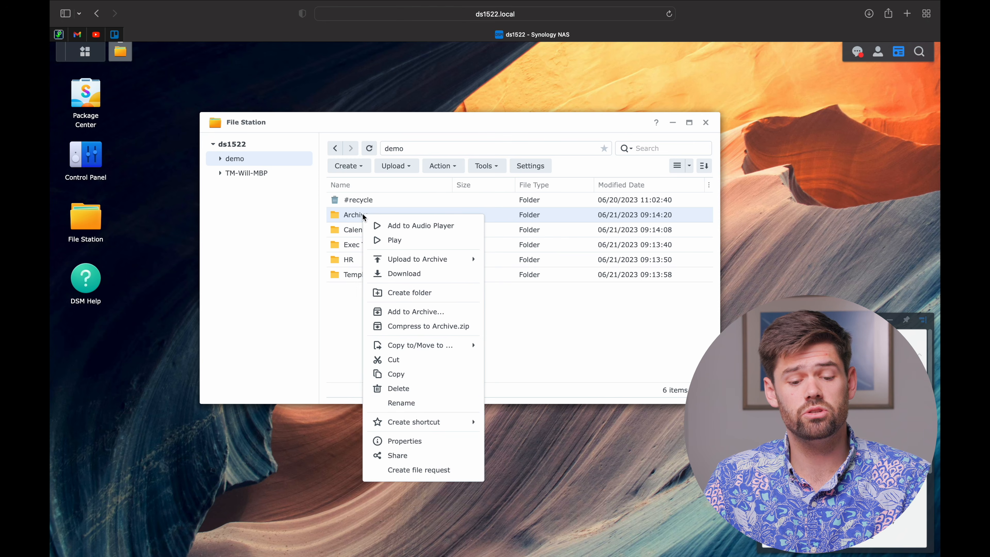
left_click(431, 445)
left_click(375, 183)
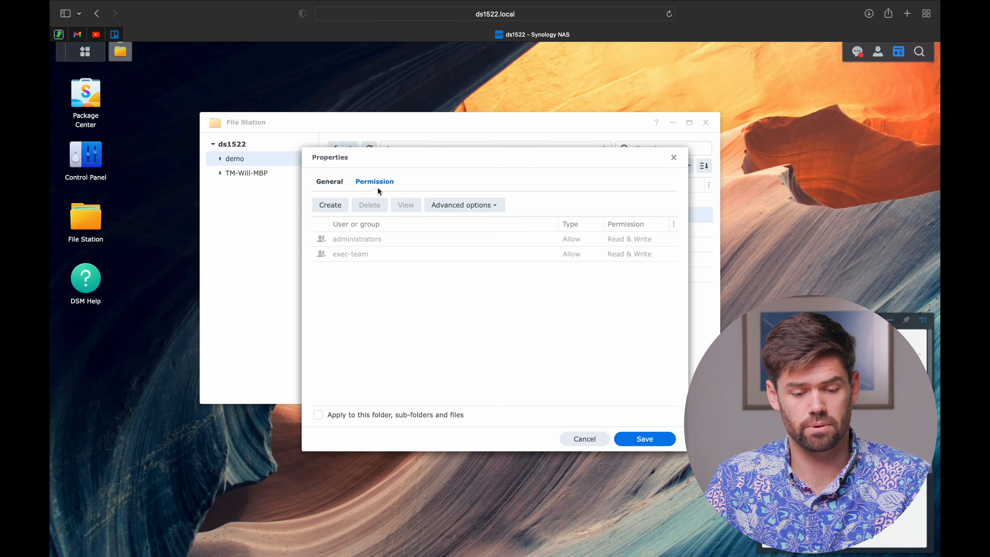
left_click(334, 205)
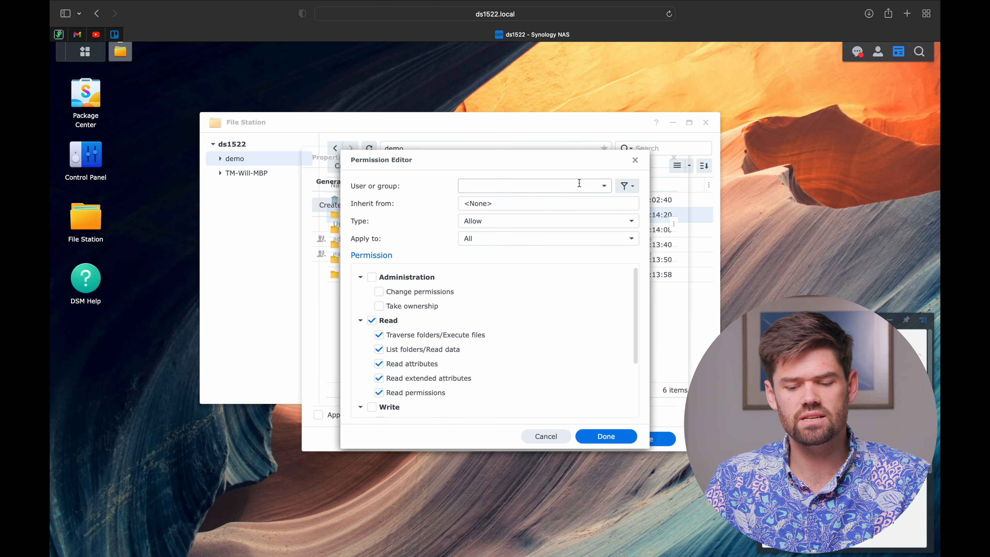
left_click(604, 187)
scroll(527, 273, "down", 3)
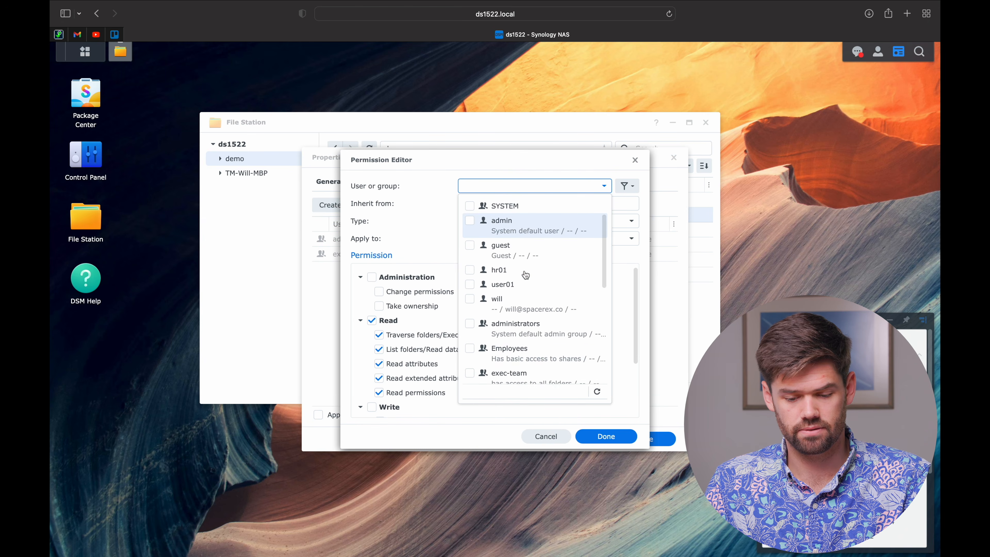
scroll(525, 285, "down", 3)
left_click(470, 282)
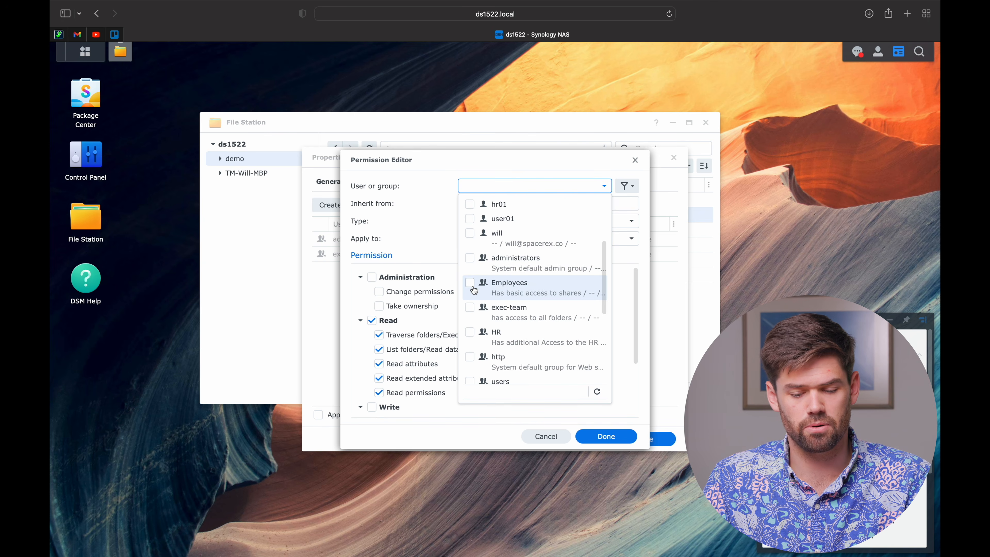
left_click(424, 245)
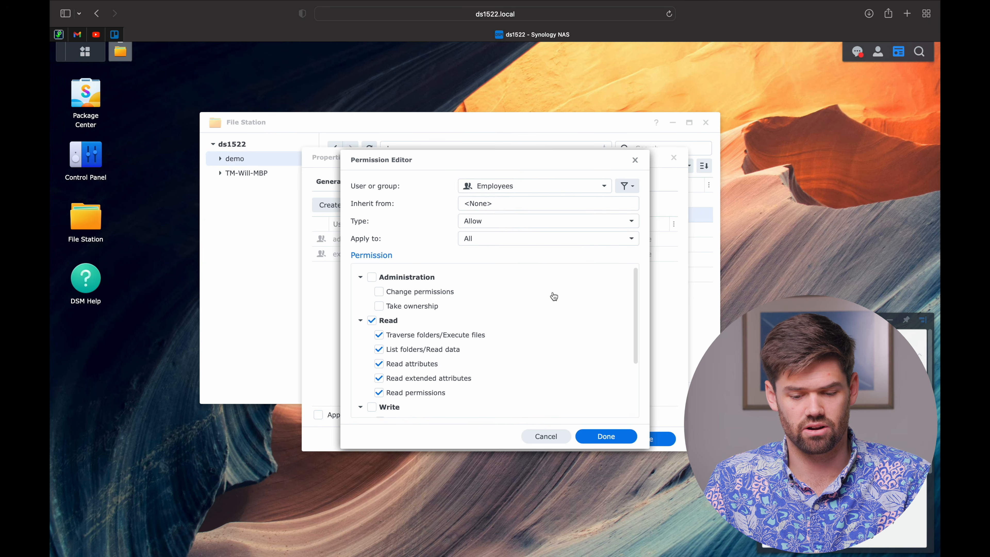
left_click(615, 436)
left_click(629, 440)
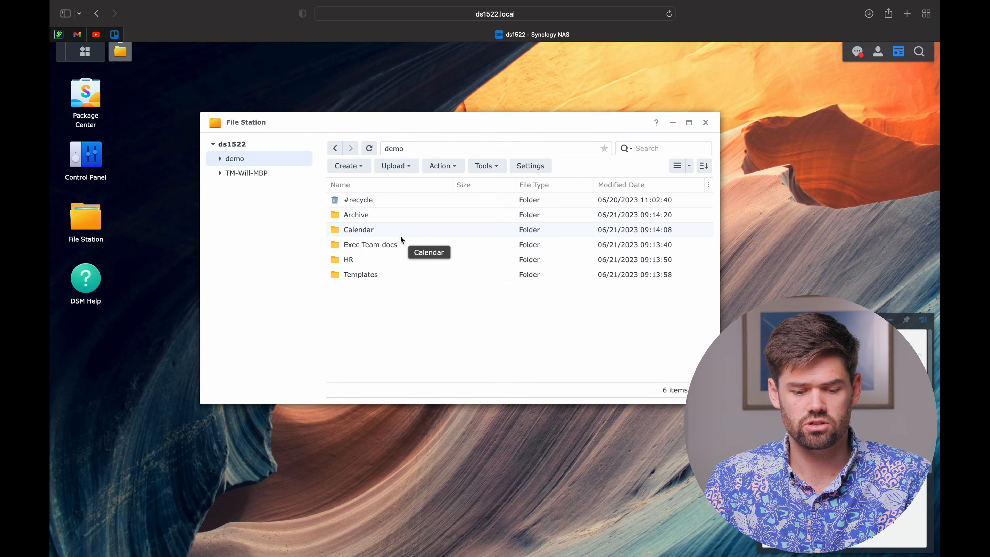
Reopen the Employees permission entry of the Archive folder and review which folders and files it can apply to.
right_click(359, 221)
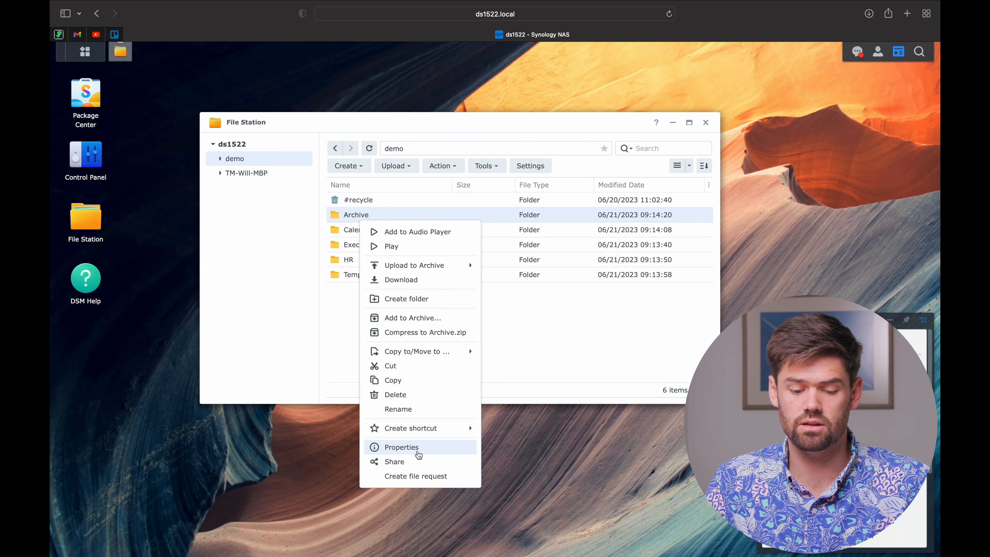
left_click(444, 448)
left_click(374, 187)
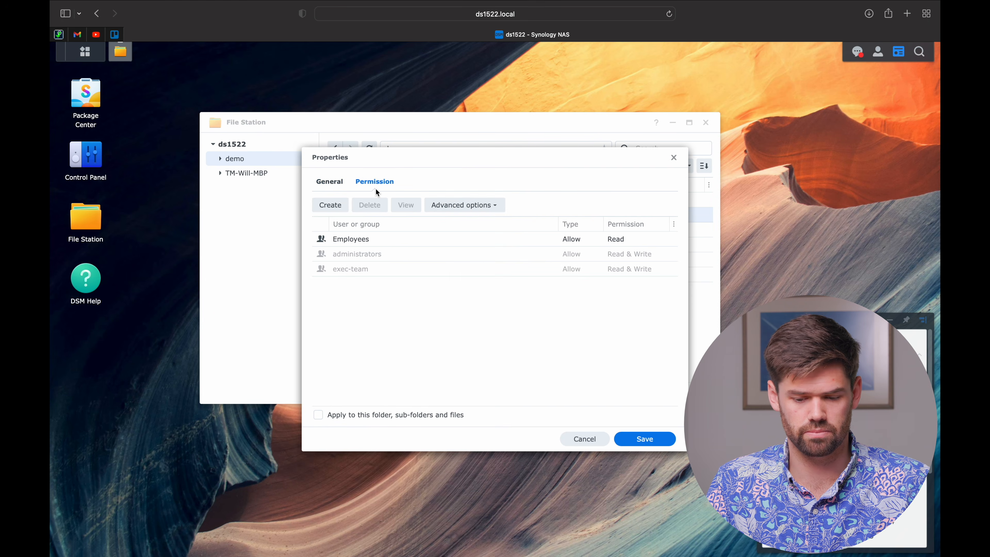
left_click(510, 238)
left_click(406, 205)
left_click(506, 238)
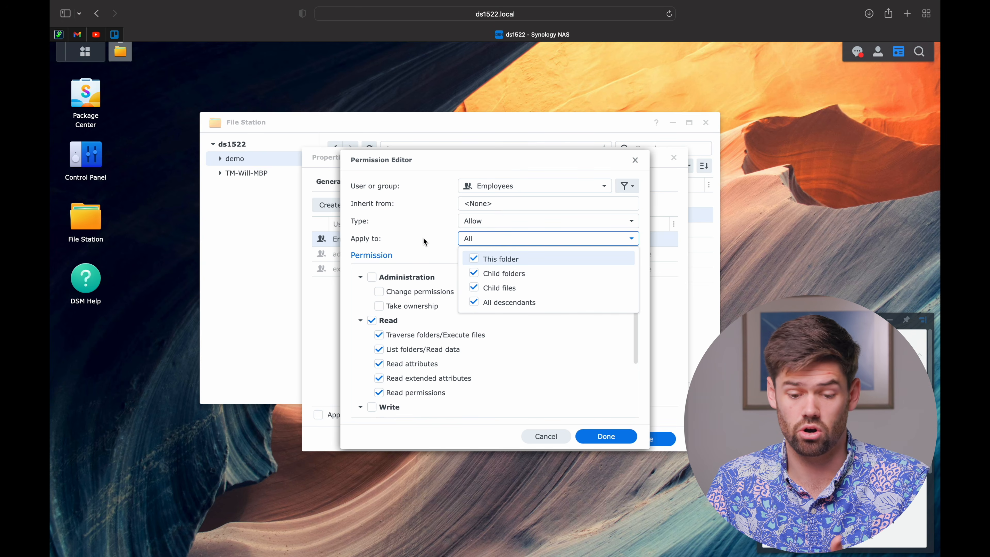
left_click(520, 166)
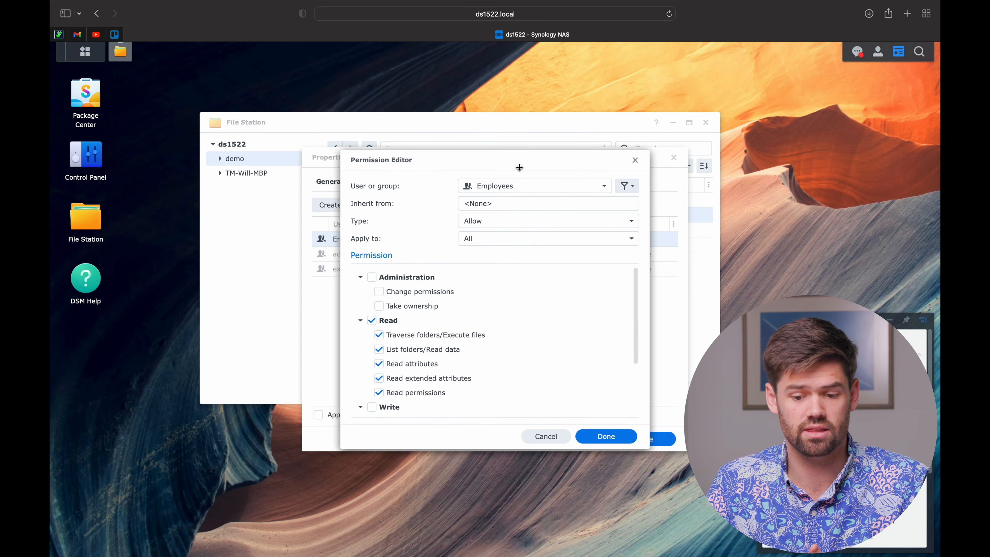
Leave the Employees permission entry without changes and save the Archive folder's permissions.
left_click(531, 208)
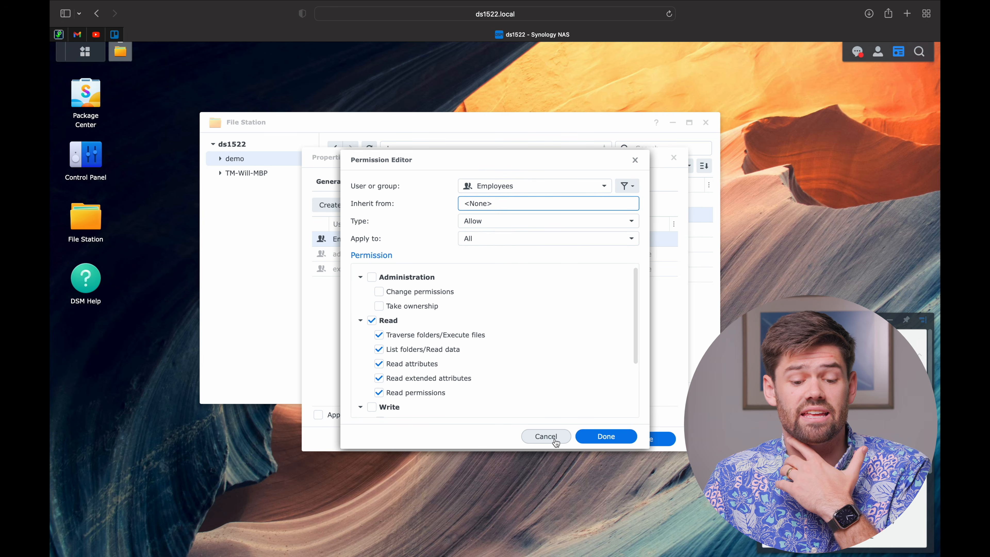
left_click(546, 437)
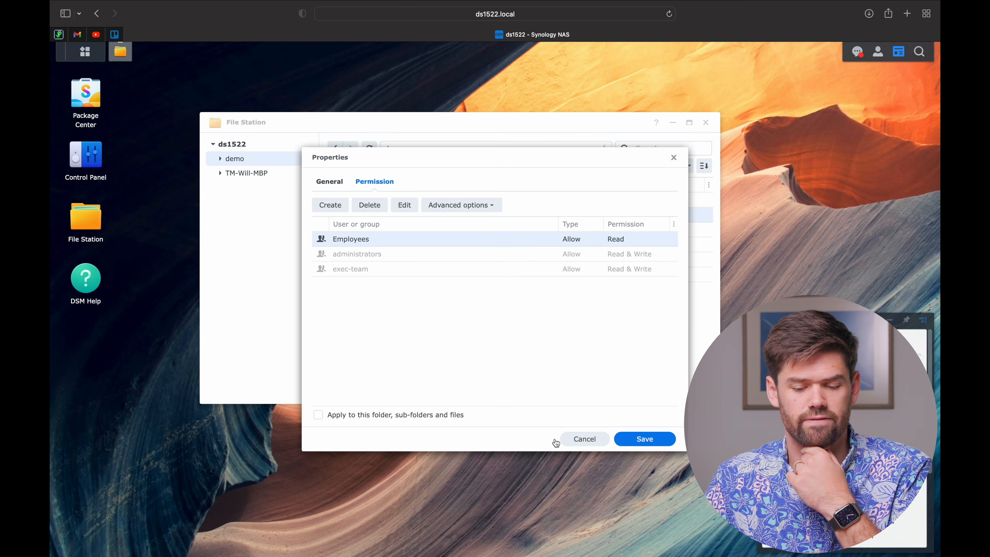
left_click(634, 439)
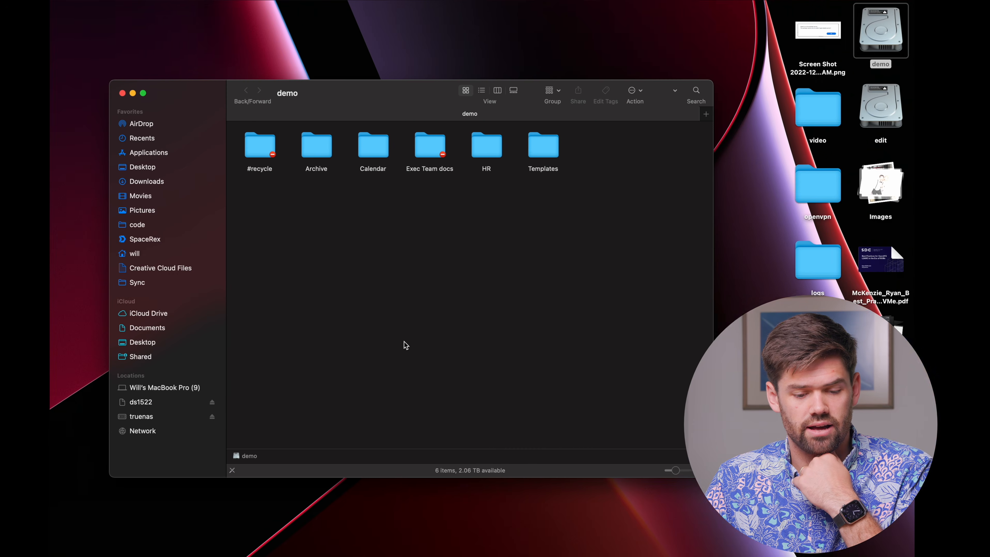
In Finder, open the demo share's Archive folder and test write access by trying to copy an image from the desktop Images stack into it.
double_click(316, 145)
right_click(320, 140)
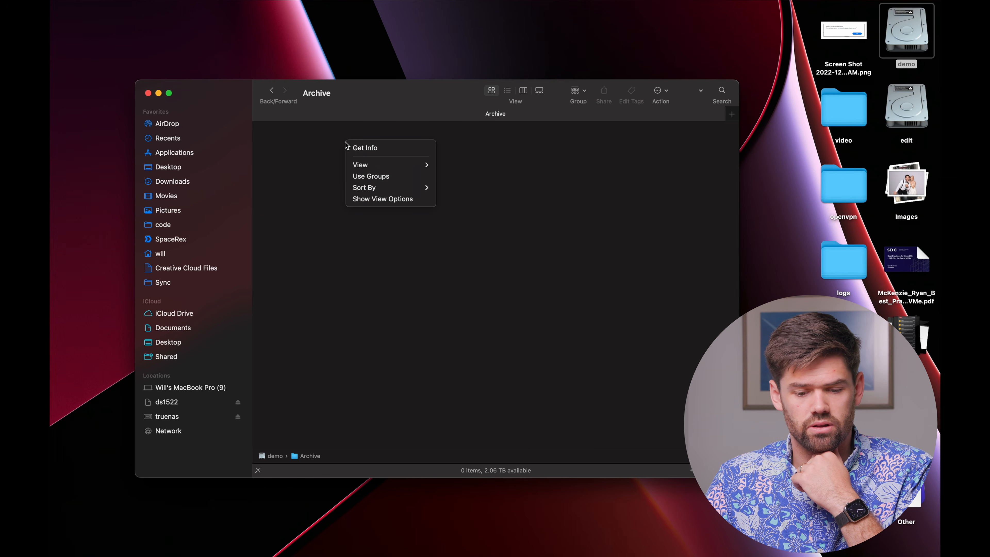
left_click(358, 265)
left_click(896, 172)
left_click_drag(868, 188, 447, 207)
left_click_drag(916, 260, 351, 251)
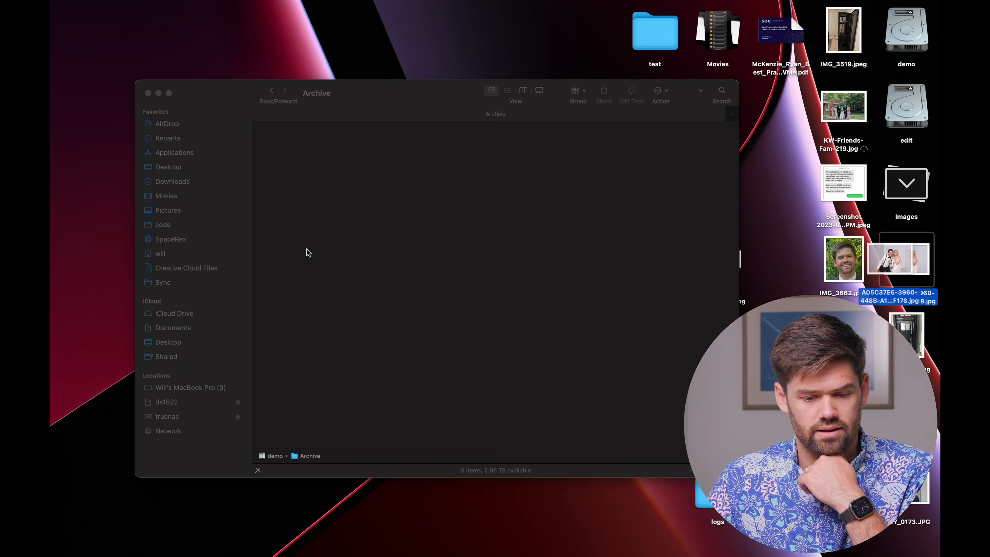
left_click(917, 196)
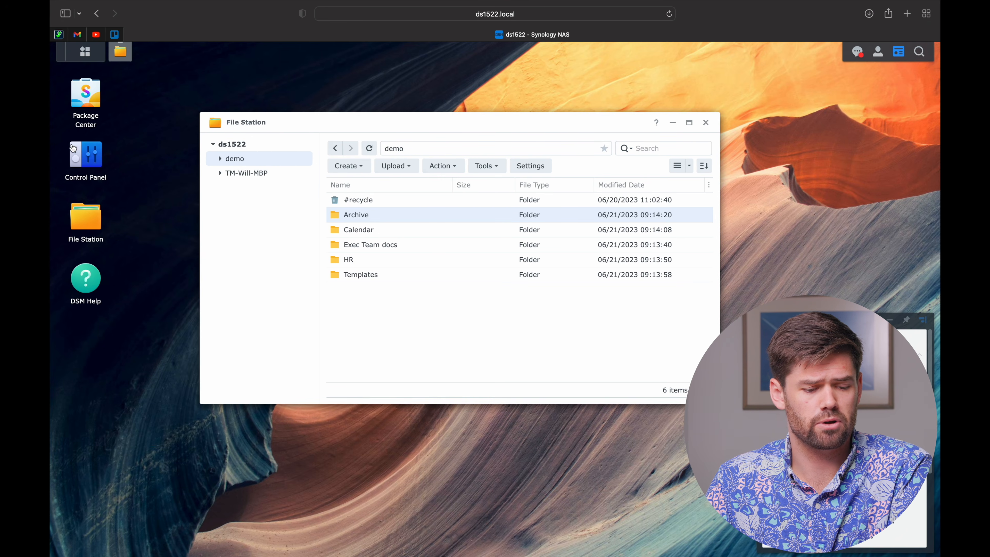
In the Synology Control Panel, add user01 to the exec-team group and save the account.
left_click(73, 148)
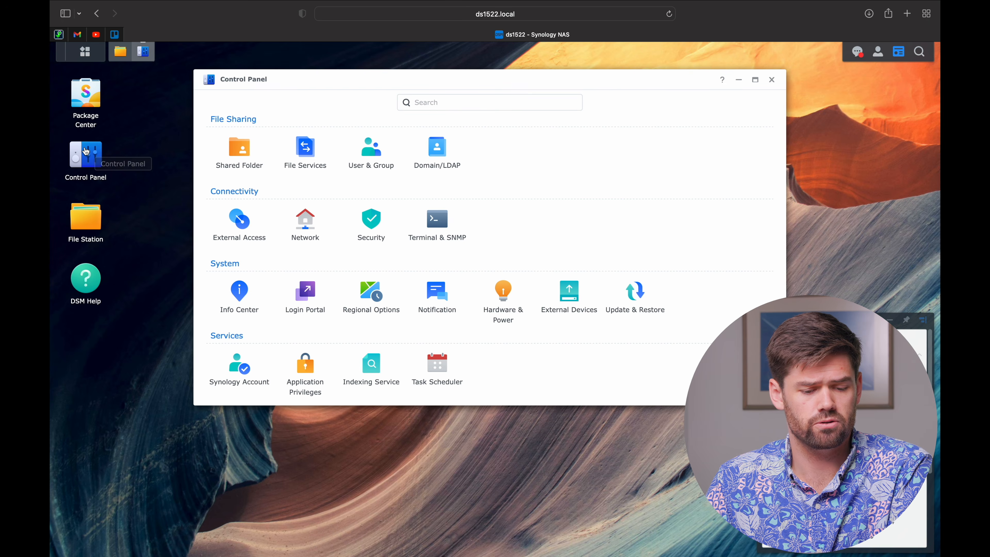
left_click(372, 154)
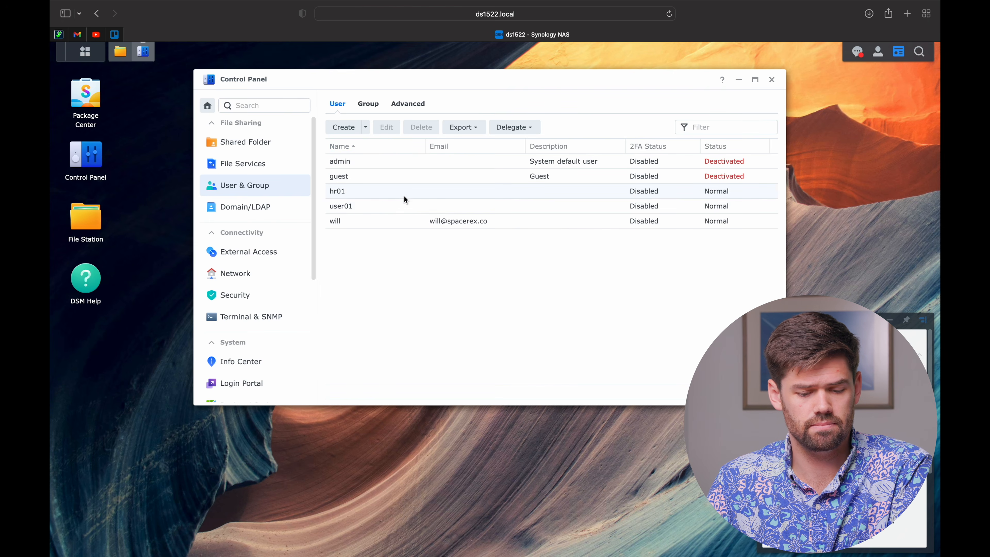
left_click(393, 210)
left_click(393, 128)
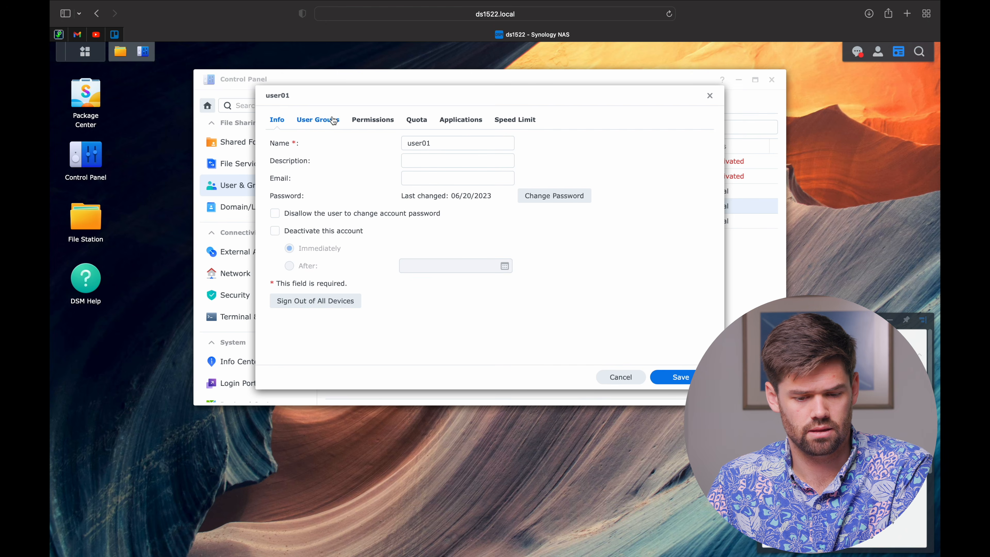
left_click(368, 123)
left_click(318, 119)
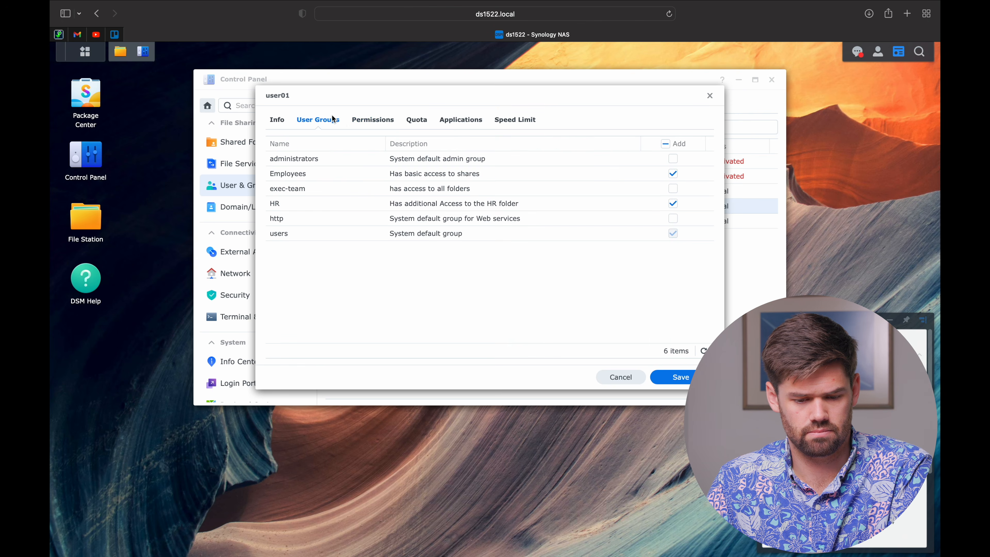
left_click(672, 189)
left_click(681, 377)
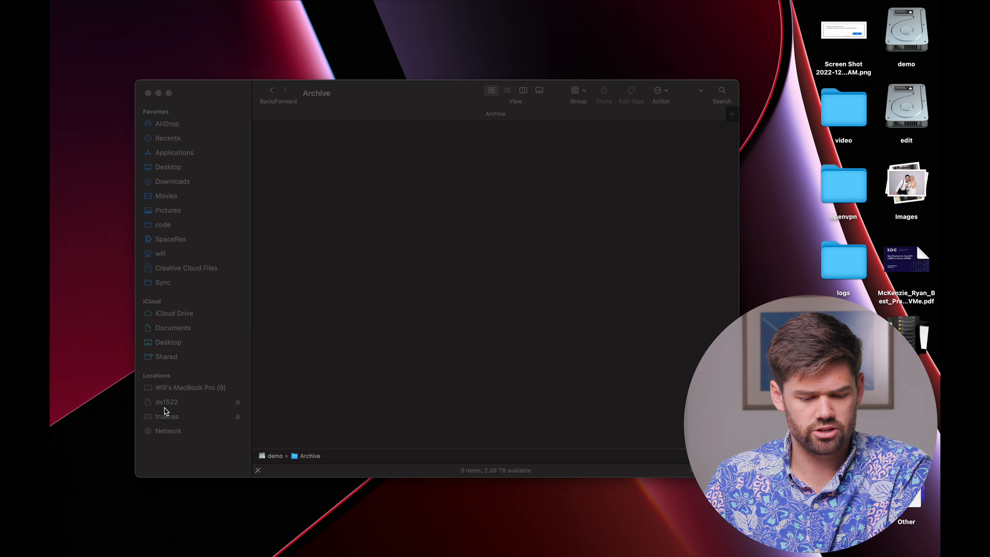
In Finder, disconnect the ds1522 server, reconnect to it and open its demo share.
left_click(167, 406)
left_click(238, 403)
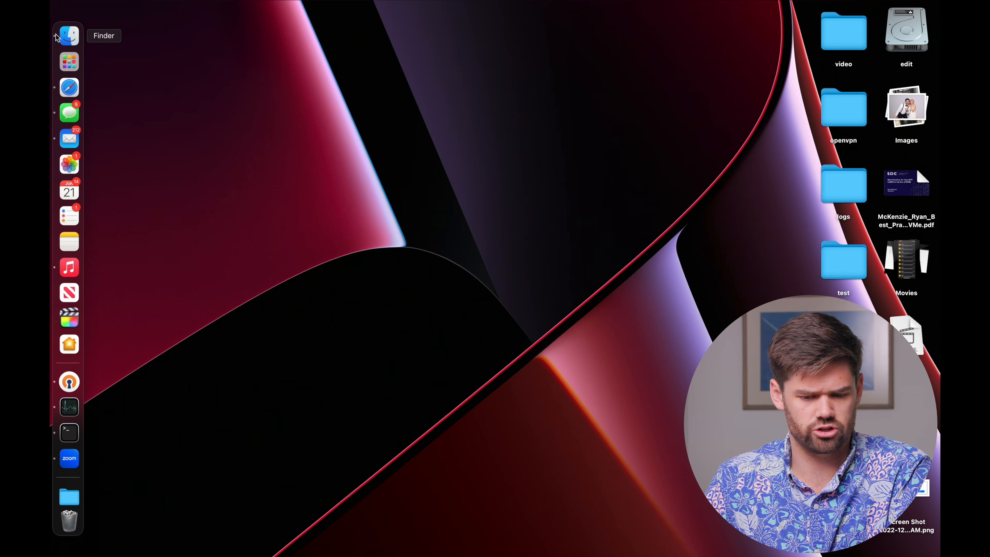
left_click(67, 34)
left_click(299, 339)
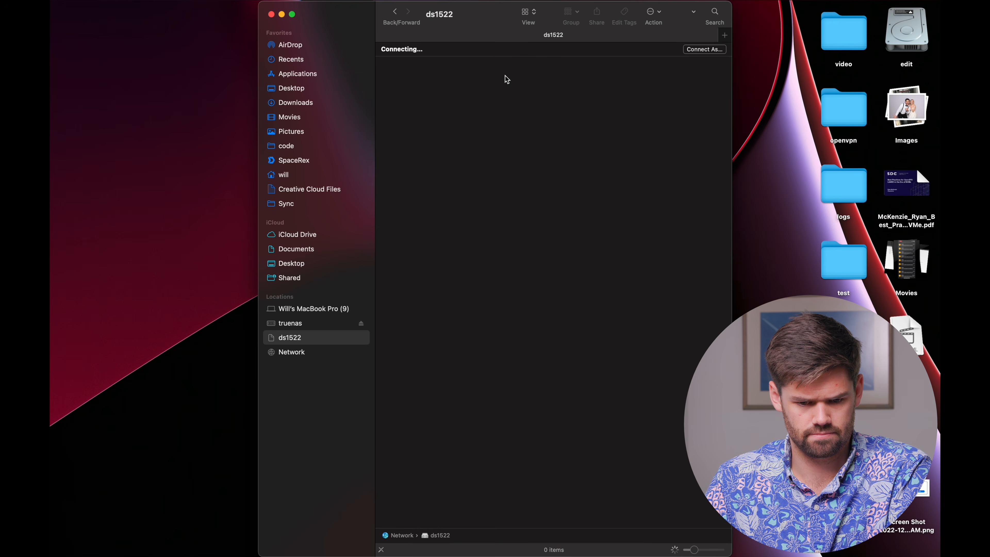
double_click(420, 80)
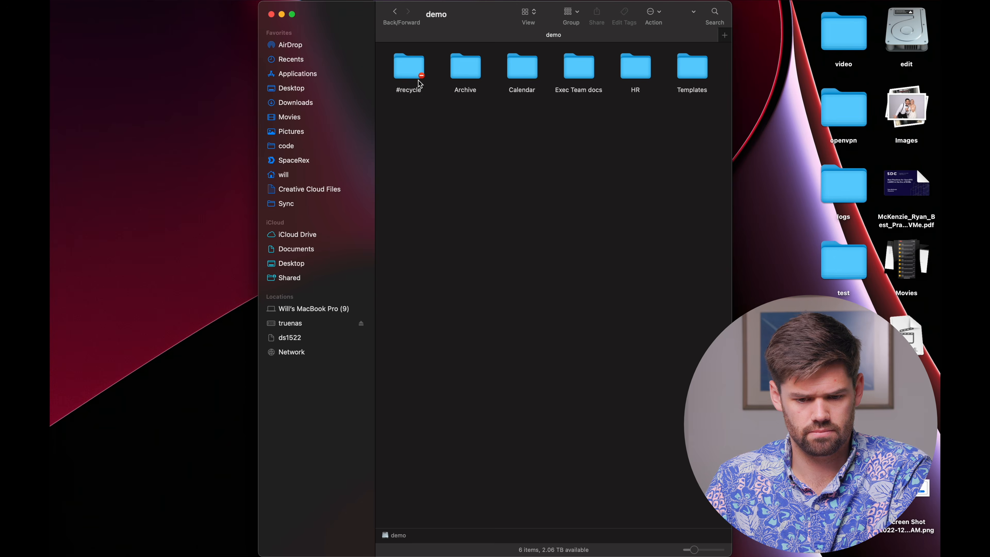
Create a folder named demo inside the Archive folder.
double_click(470, 73)
right_click(470, 73)
left_click(487, 75)
type("demo")
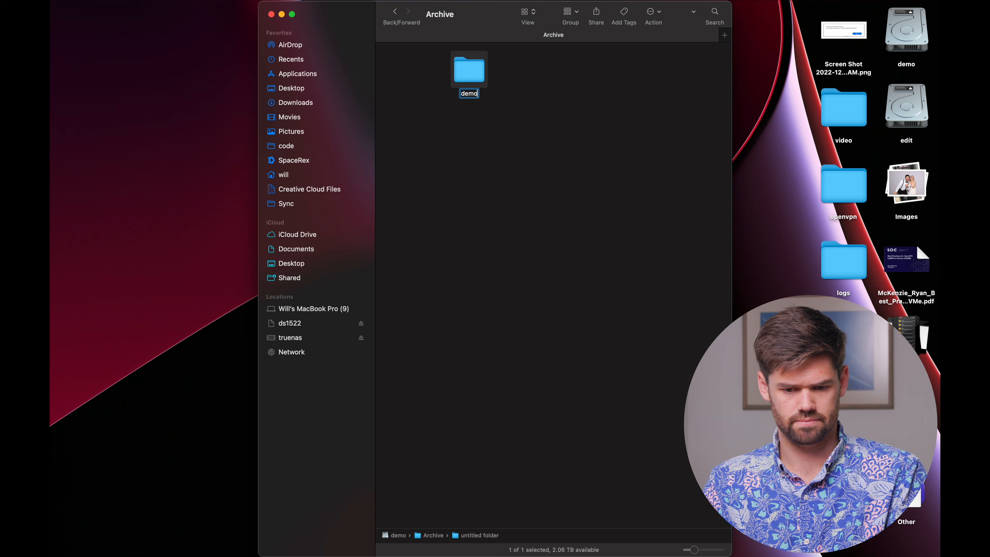
key("Return")
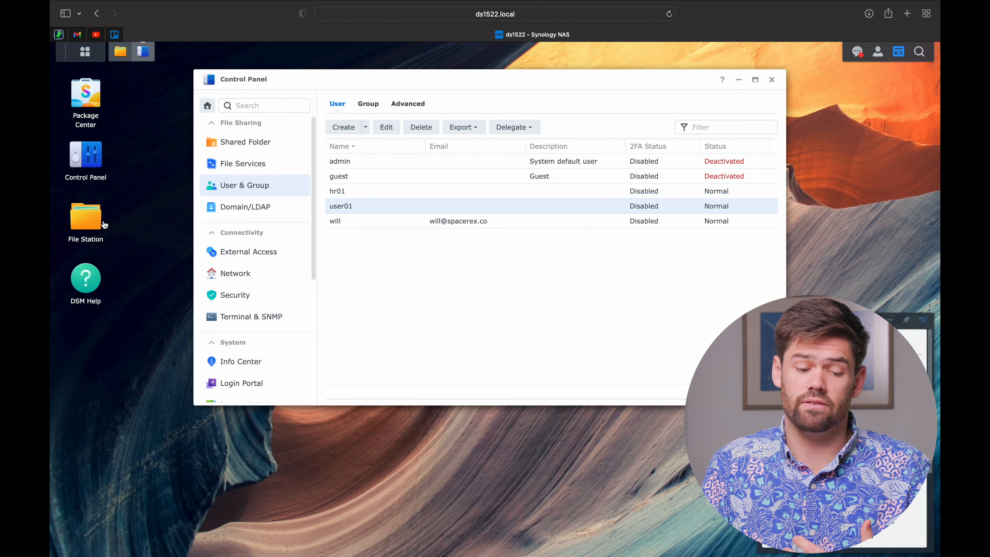
In File Station, add an Allow entry with Read and Write permissions for user01 to the Archive folder and save it.
left_click(103, 225)
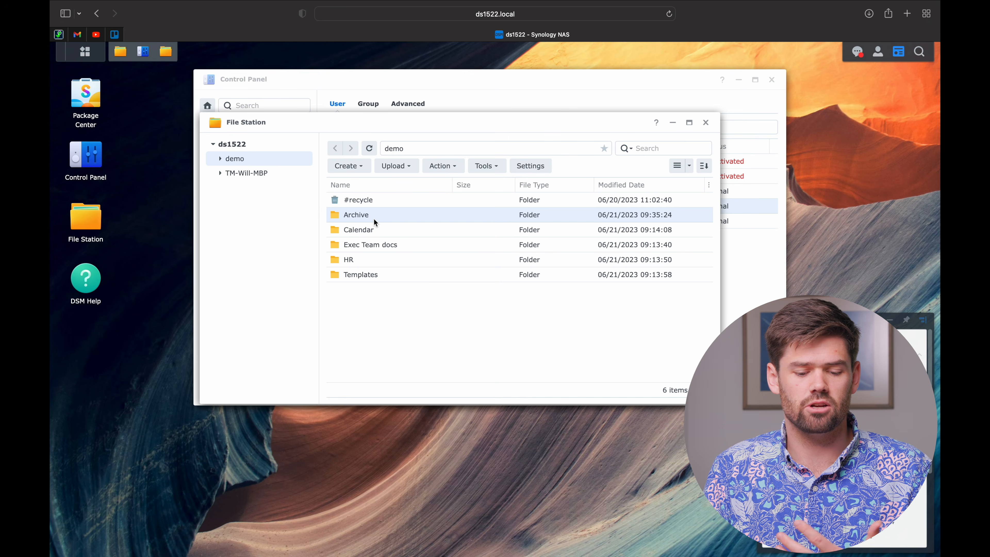
right_click(374, 219)
left_click(446, 449)
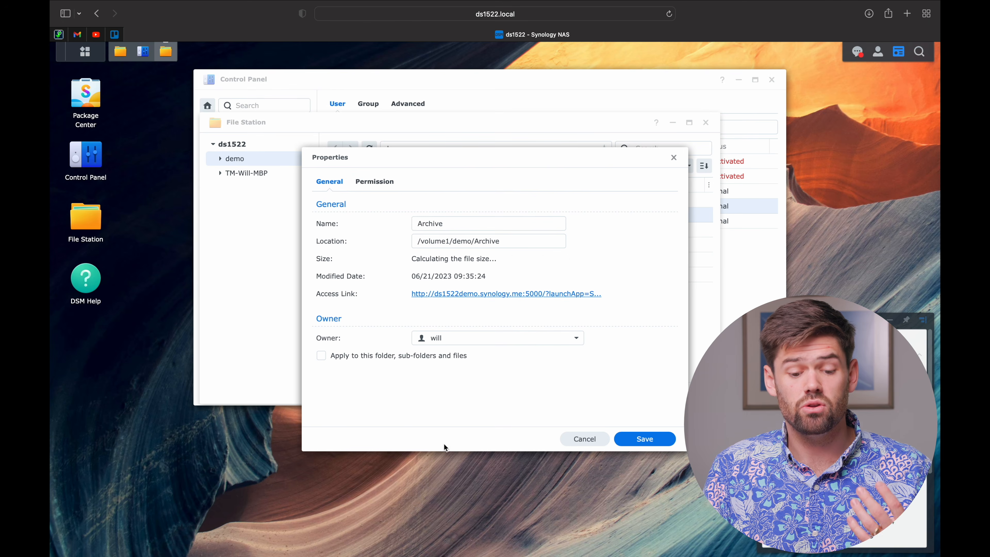
left_click(378, 182)
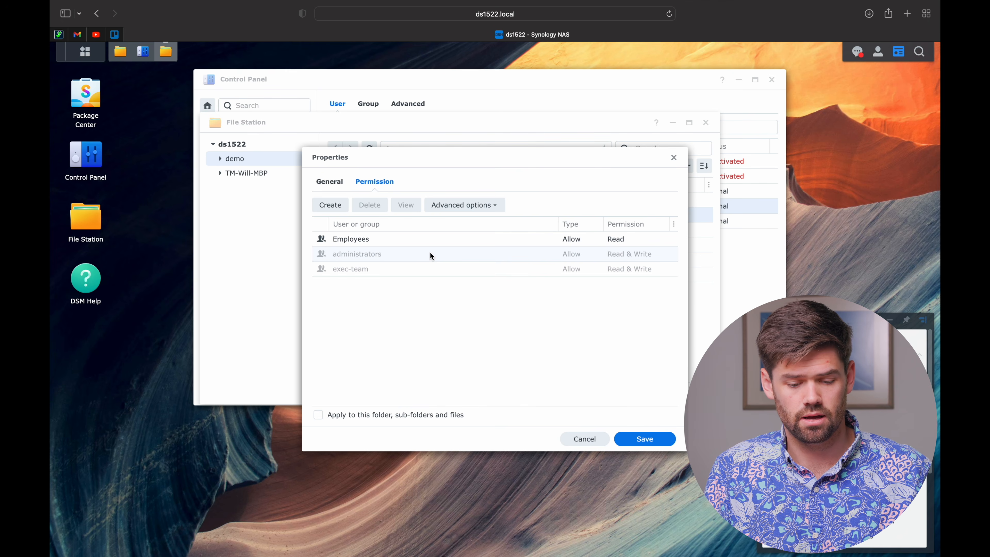
left_click(329, 209)
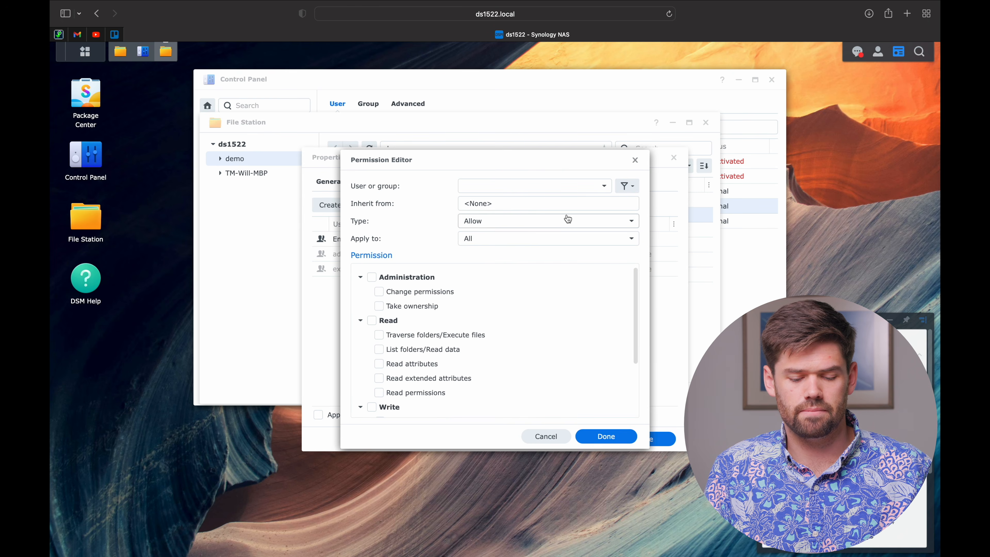
left_click(498, 186)
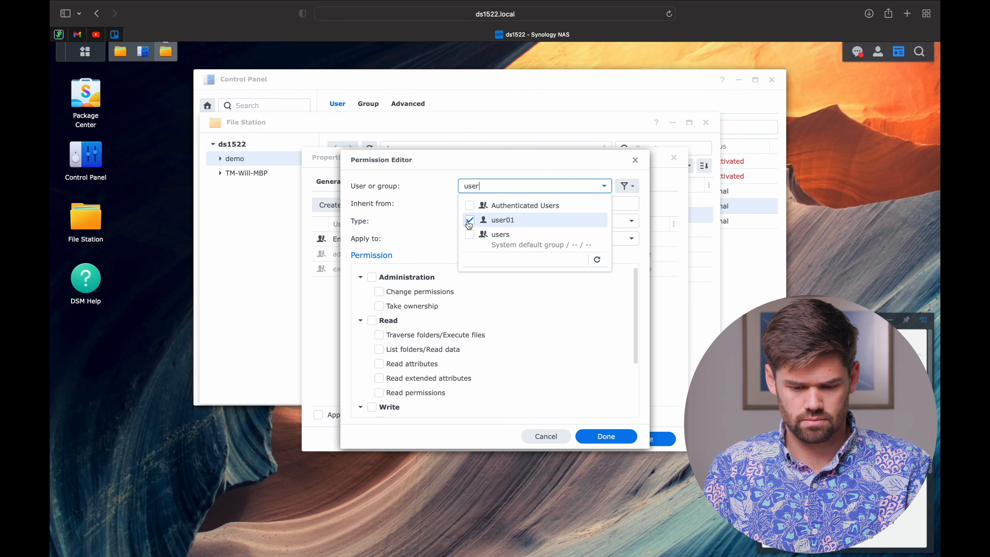
left_click(432, 208)
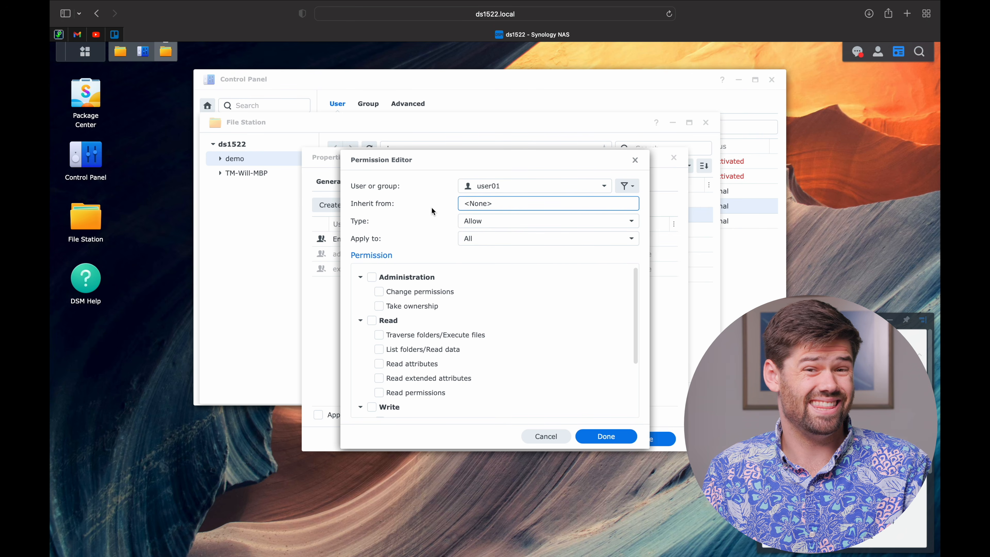
scroll(413, 305, "down", 3)
scroll(413, 305, "up", 2)
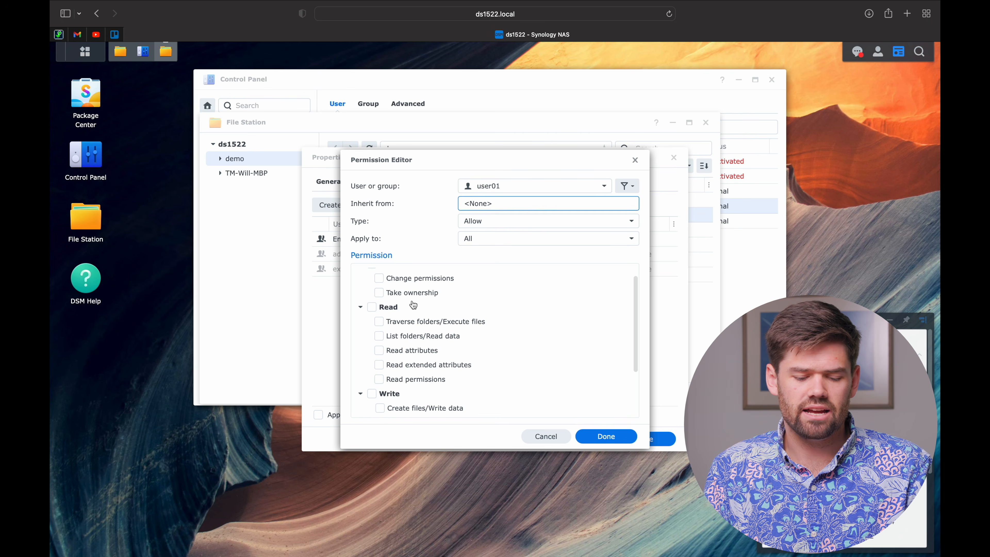
left_click(371, 307)
scroll(374, 402, "down", 3)
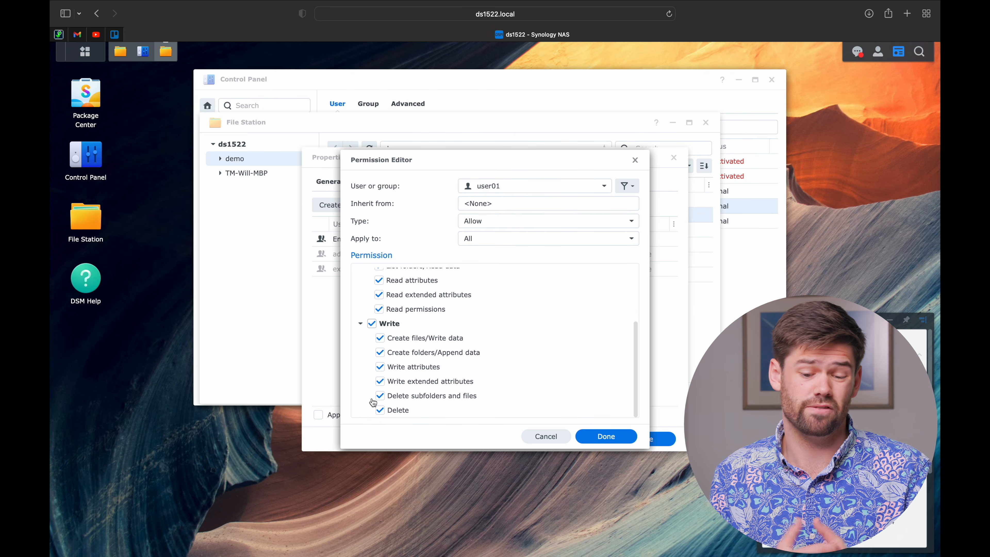
scroll(557, 310, "up", 3)
scroll(557, 310, "down", 3)
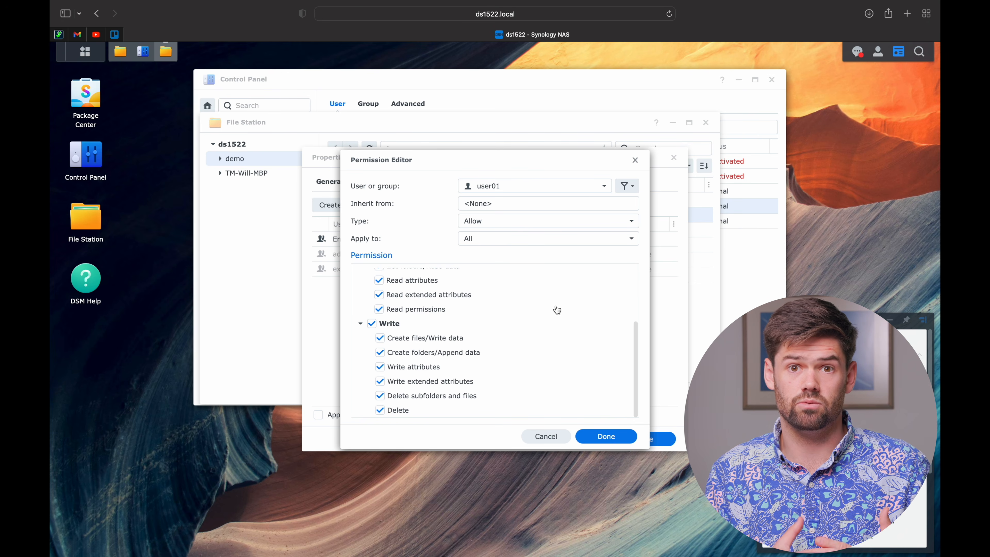
scroll(556, 309, "up", 3)
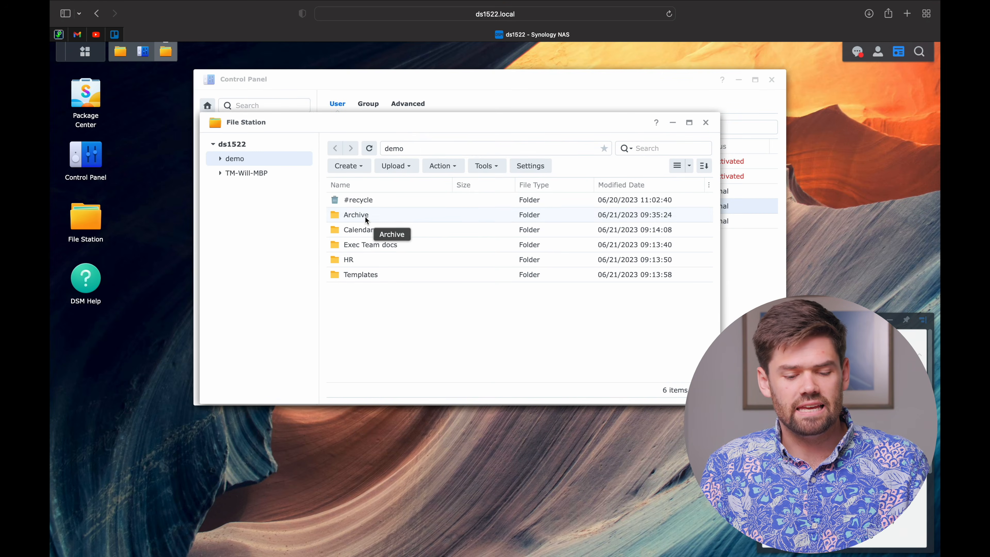
Open the Permission Inspector for the demo folder inside Archive and check the effective permissions of hr01.
double_click(364, 216)
right_click(367, 201)
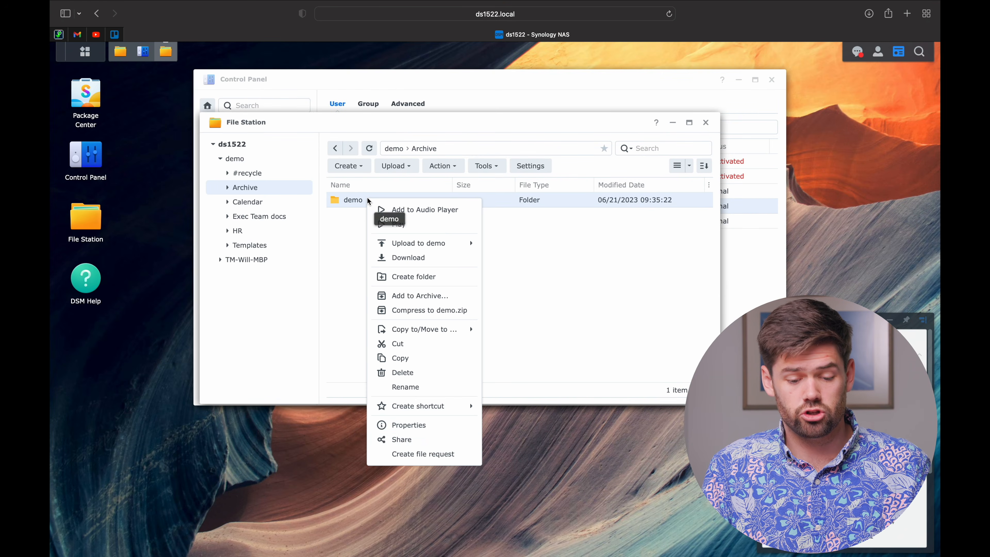
left_click(417, 426)
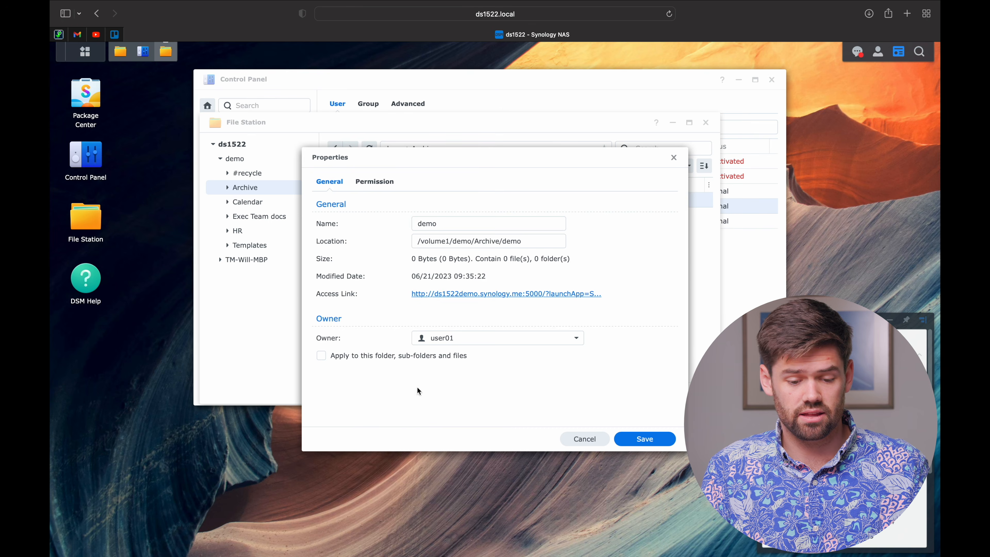
left_click(380, 182)
left_click(487, 204)
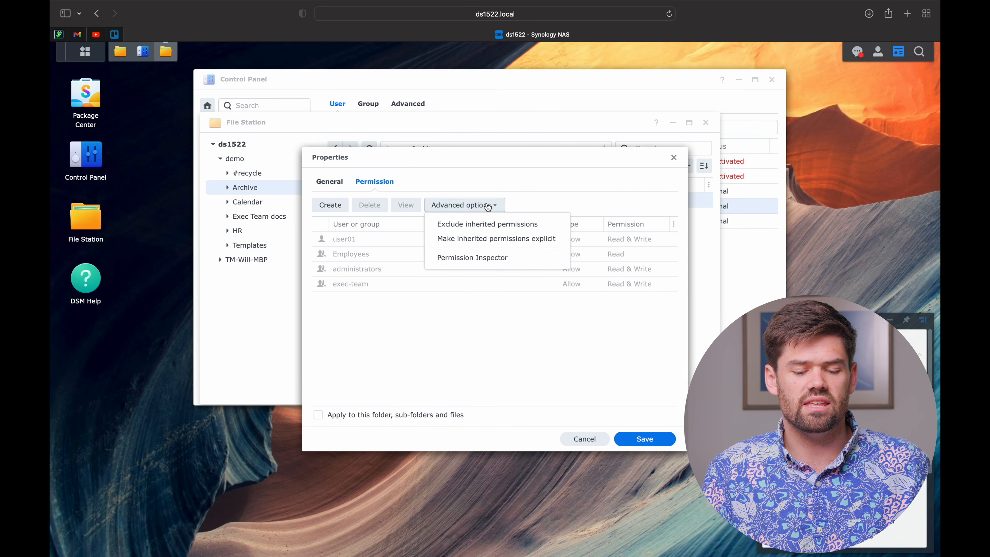
left_click(487, 265)
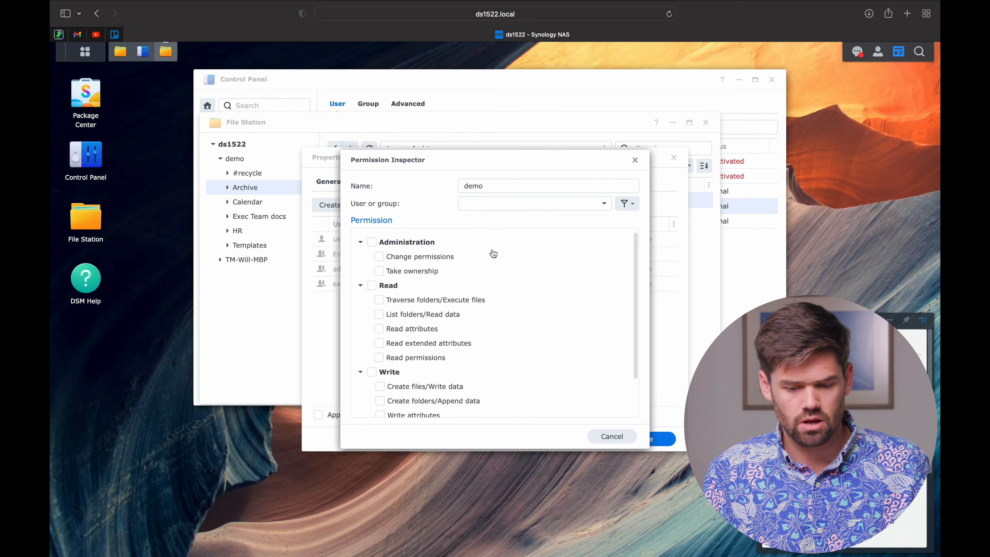
left_click(603, 203)
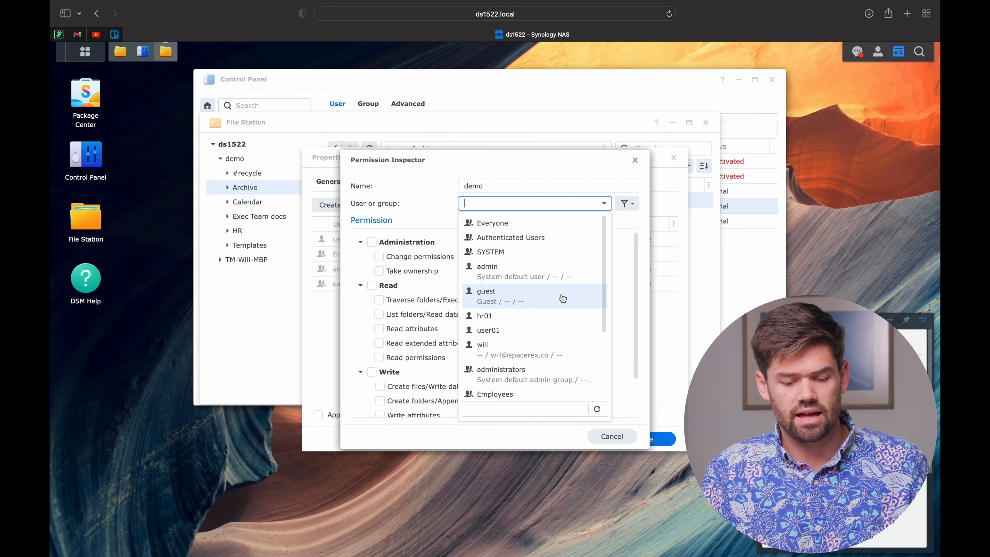
scroll(563, 298, "down", 1)
left_click(552, 296)
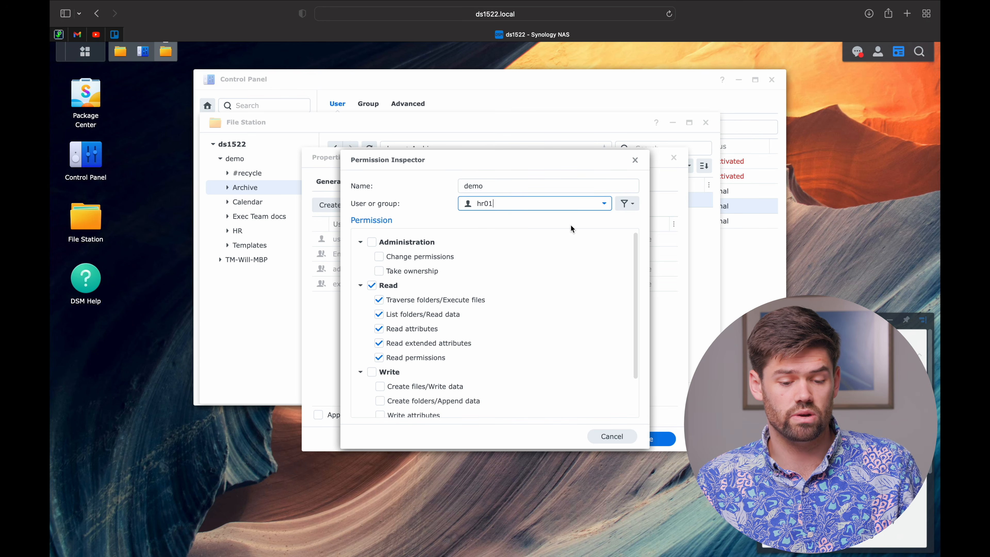
Check the effective permissions of user01 on the demo folder in the Permission Inspector.
left_click(603, 203)
left_click(555, 317)
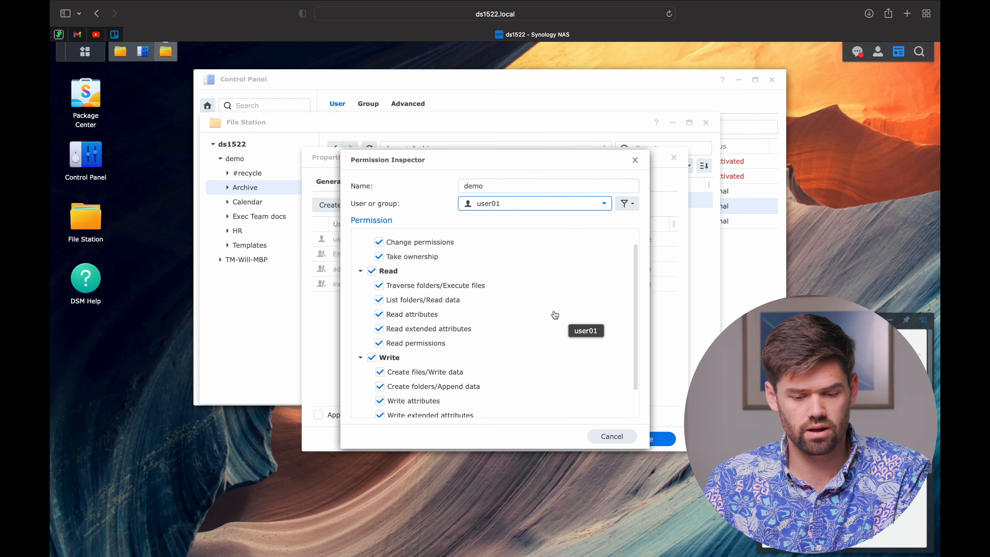
scroll(555, 315, "up", 1)
scroll(555, 315, "down", 3)
scroll(555, 315, "up", 3)
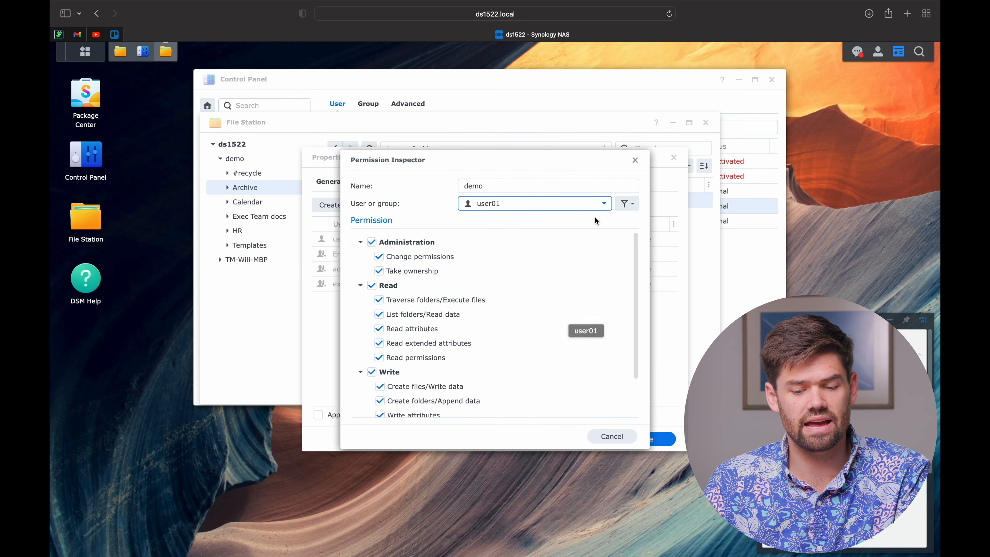
Check the exec-team group's effective permissions on the demo folder, then close the Permission Inspector and the folder's properties without saving.
left_click(604, 203)
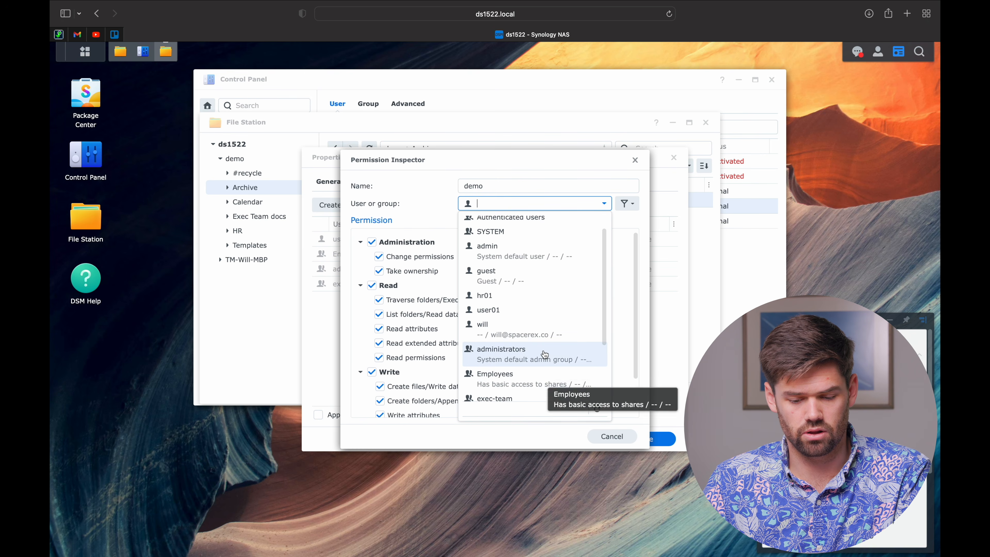
scroll(546, 353, "up", 1)
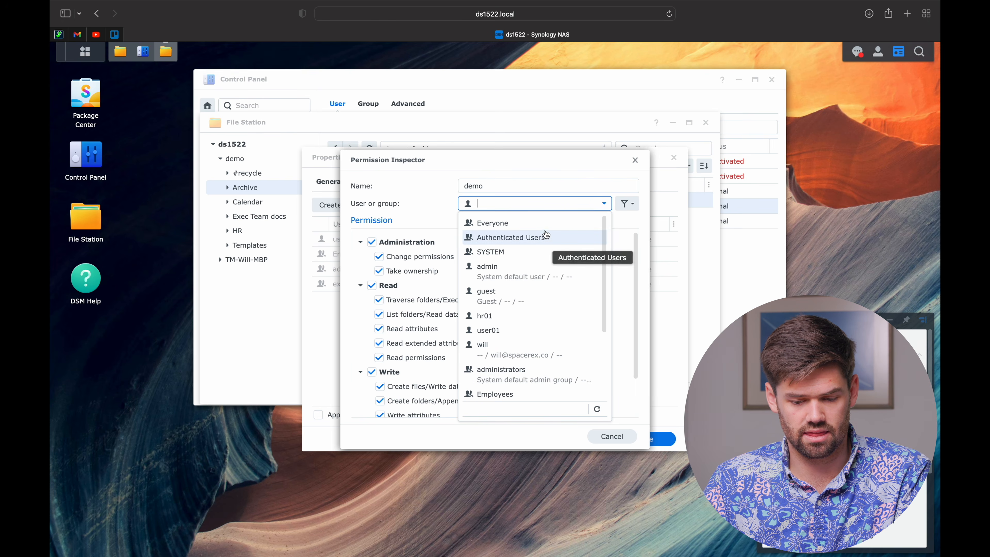
scroll(550, 288, "down", 3)
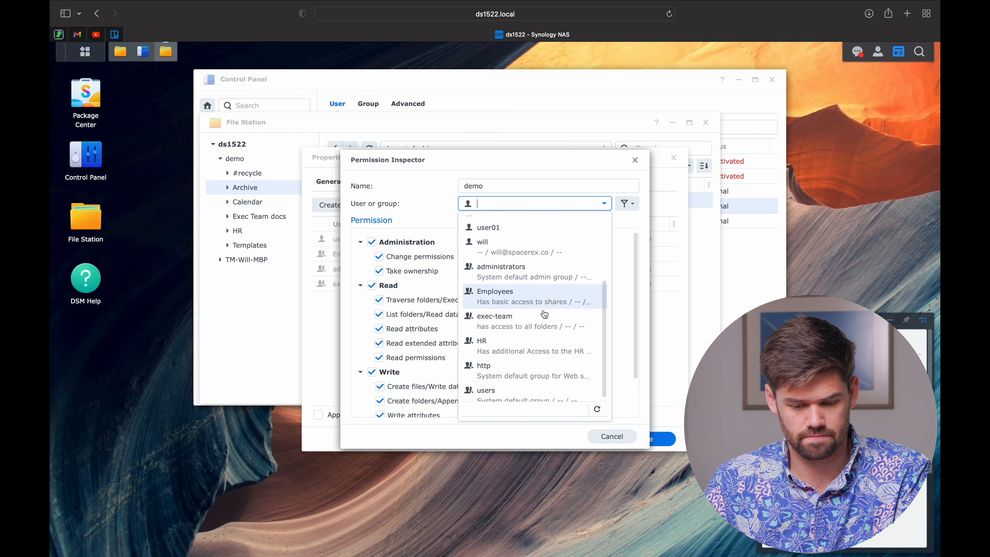
left_click(539, 323)
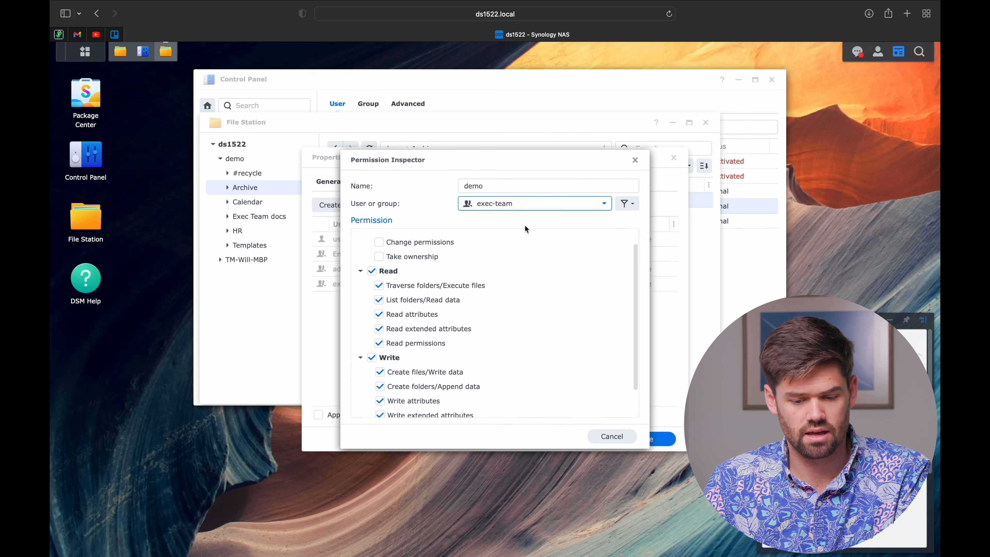
scroll(432, 381, "up", 1)
scroll(431, 335, "down", 3)
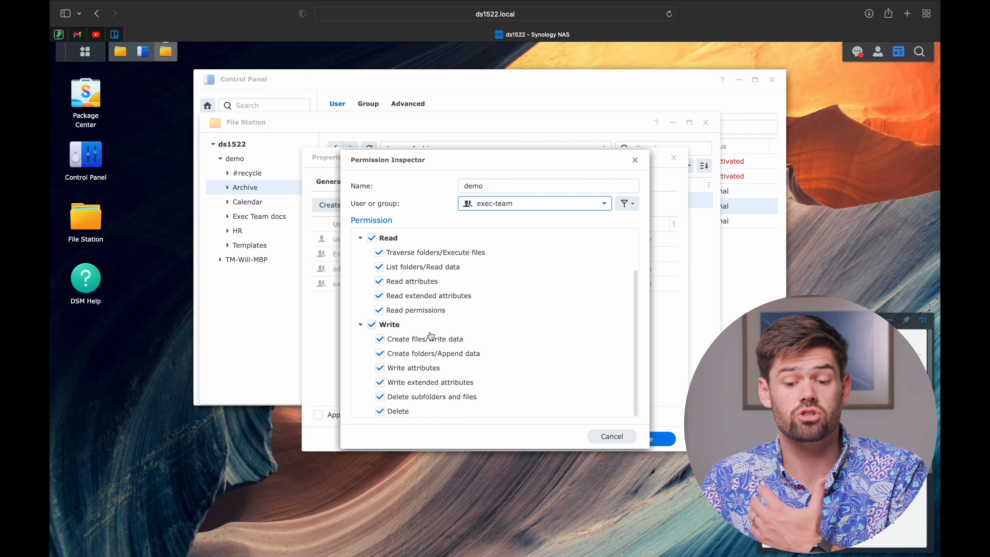
left_click(632, 204)
left_click(632, 204)
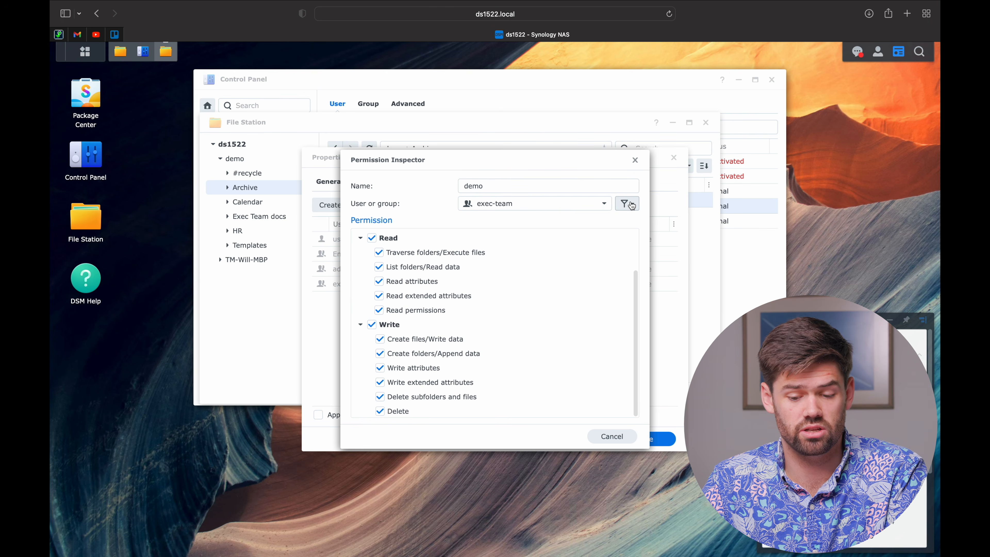
left_click(635, 160)
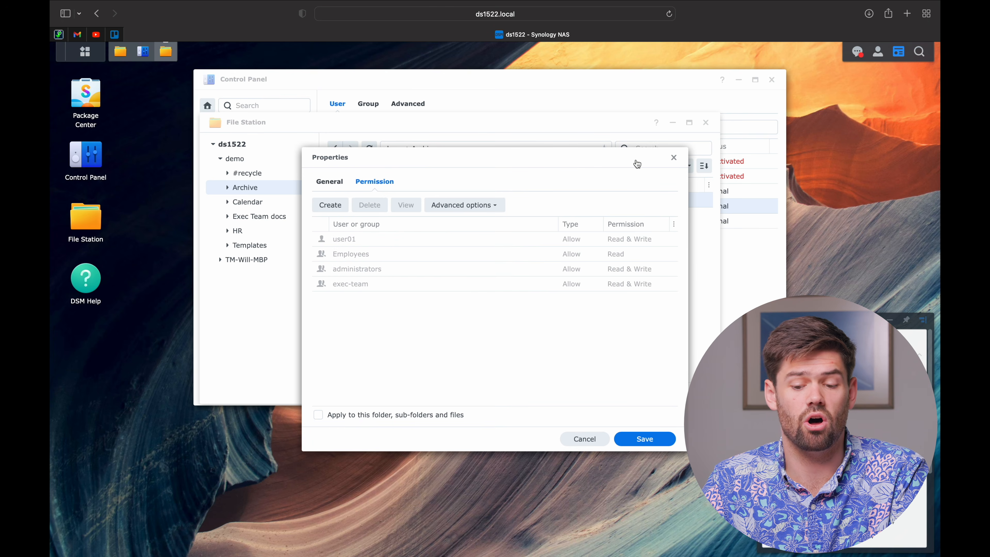
left_click(674, 157)
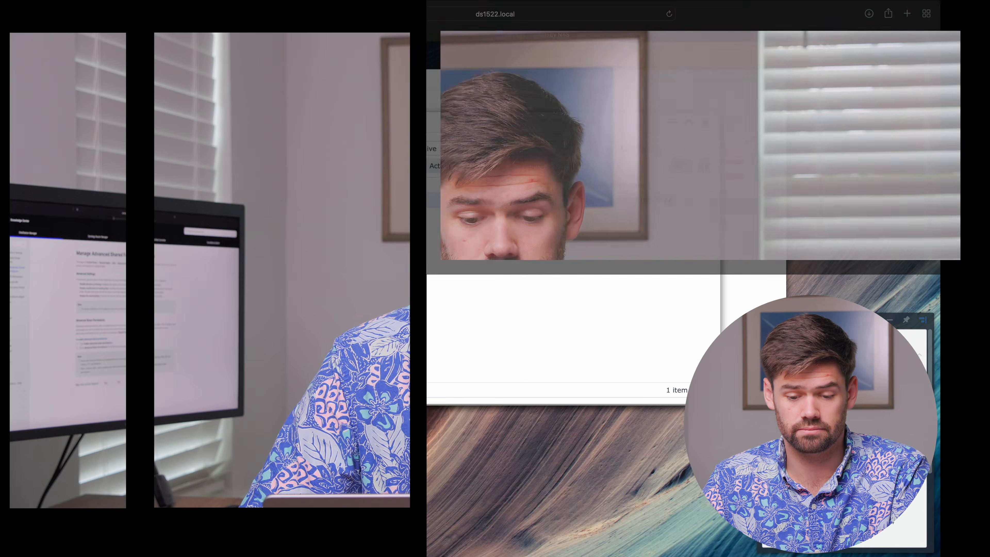